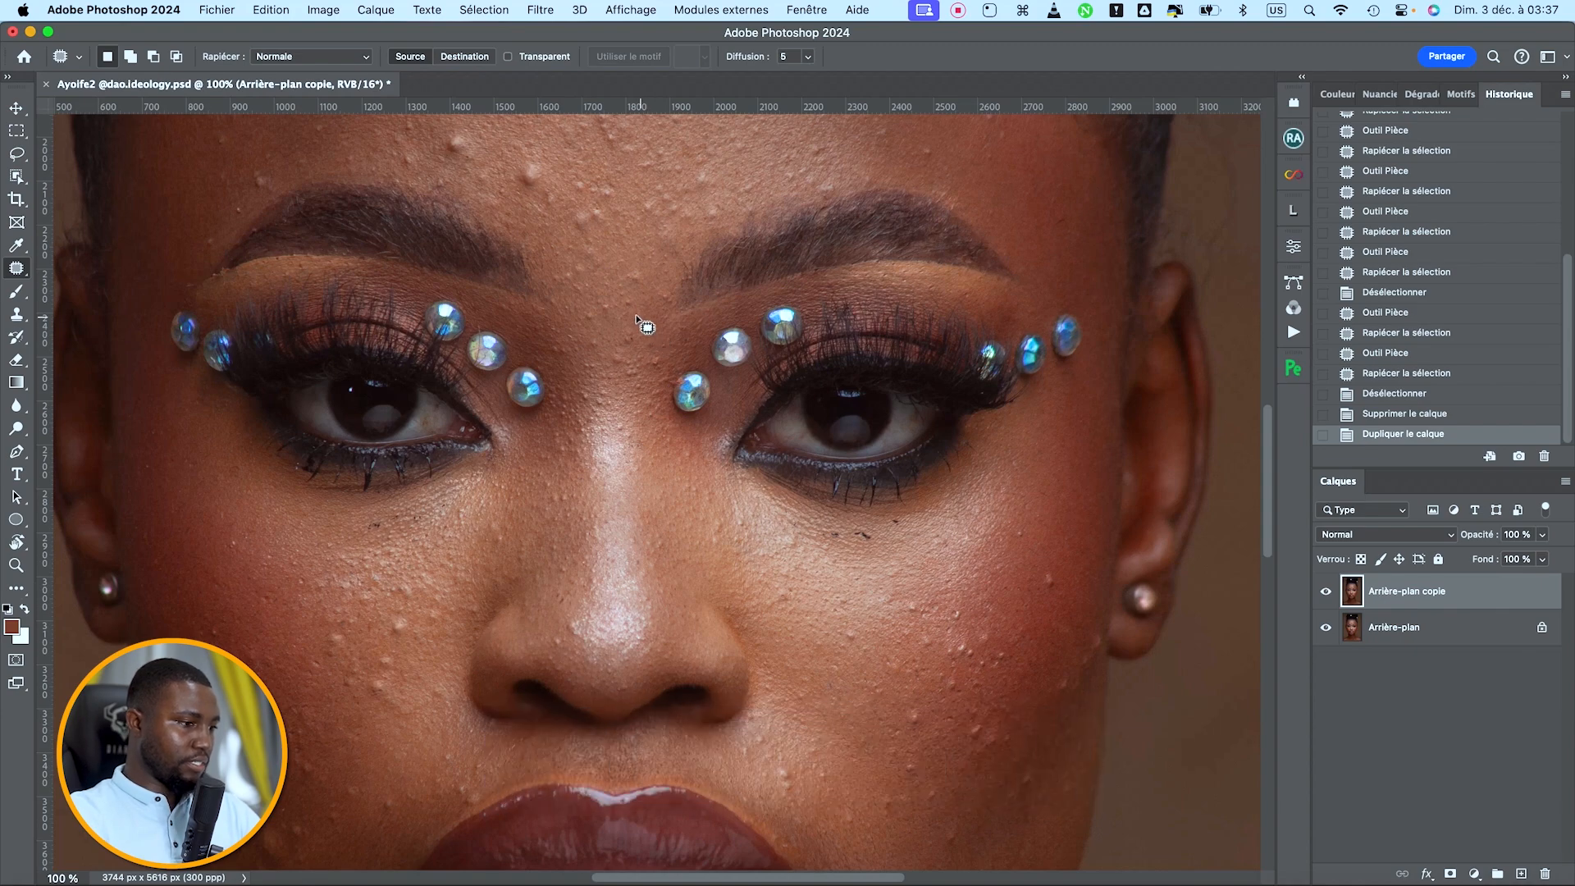
Step: Patch the large blemish at the centre of the upper forehead with clean skin sampled just above it
drag(602, 292, 778, 585)
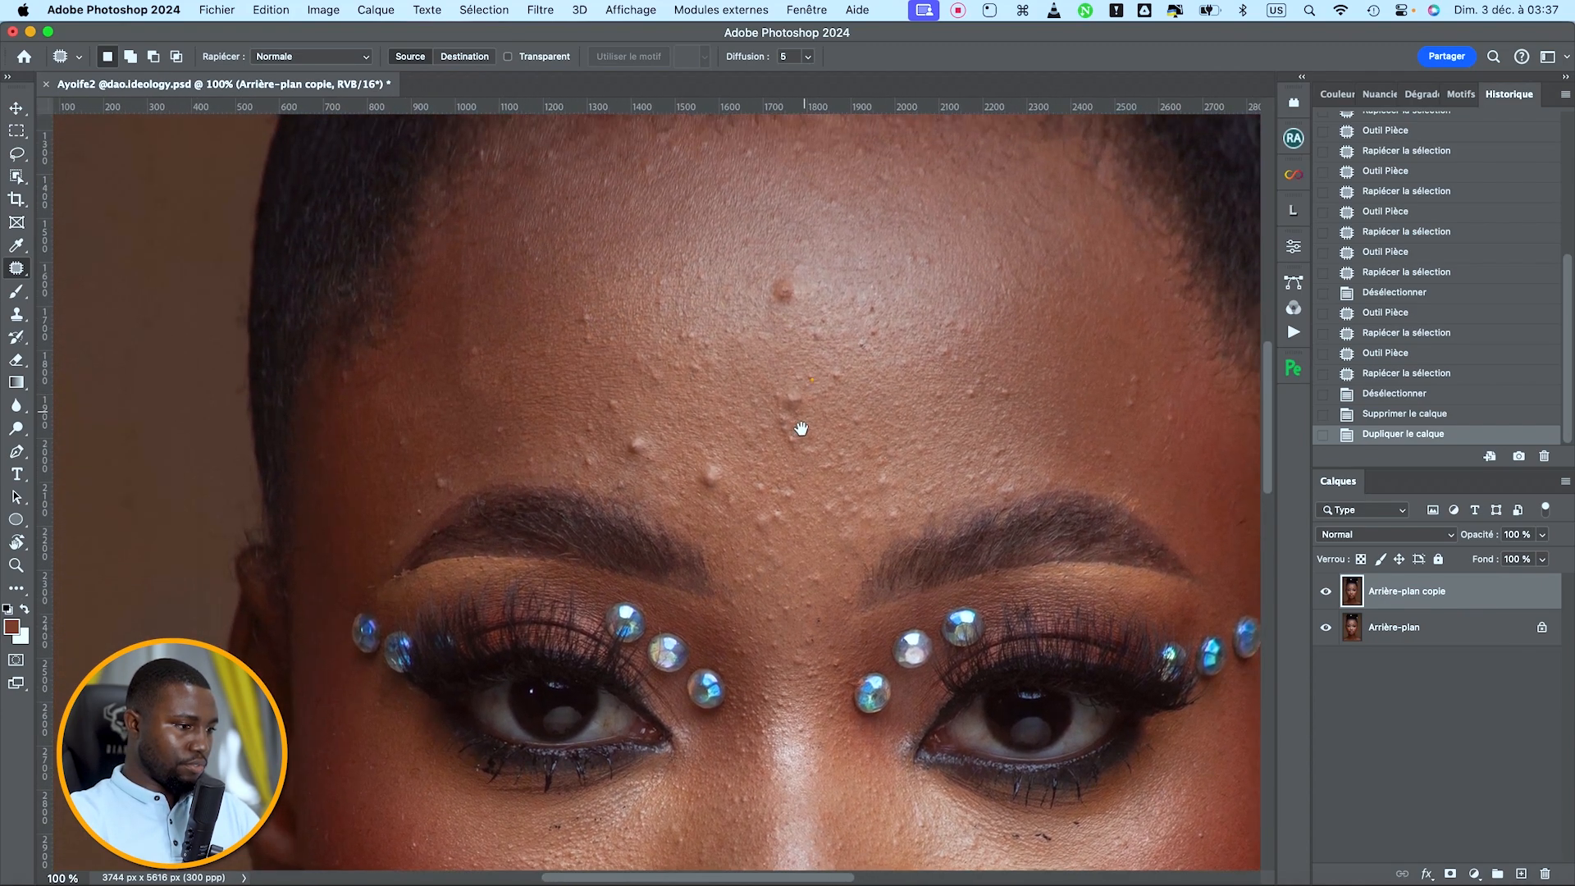
drag(812, 380, 731, 460)
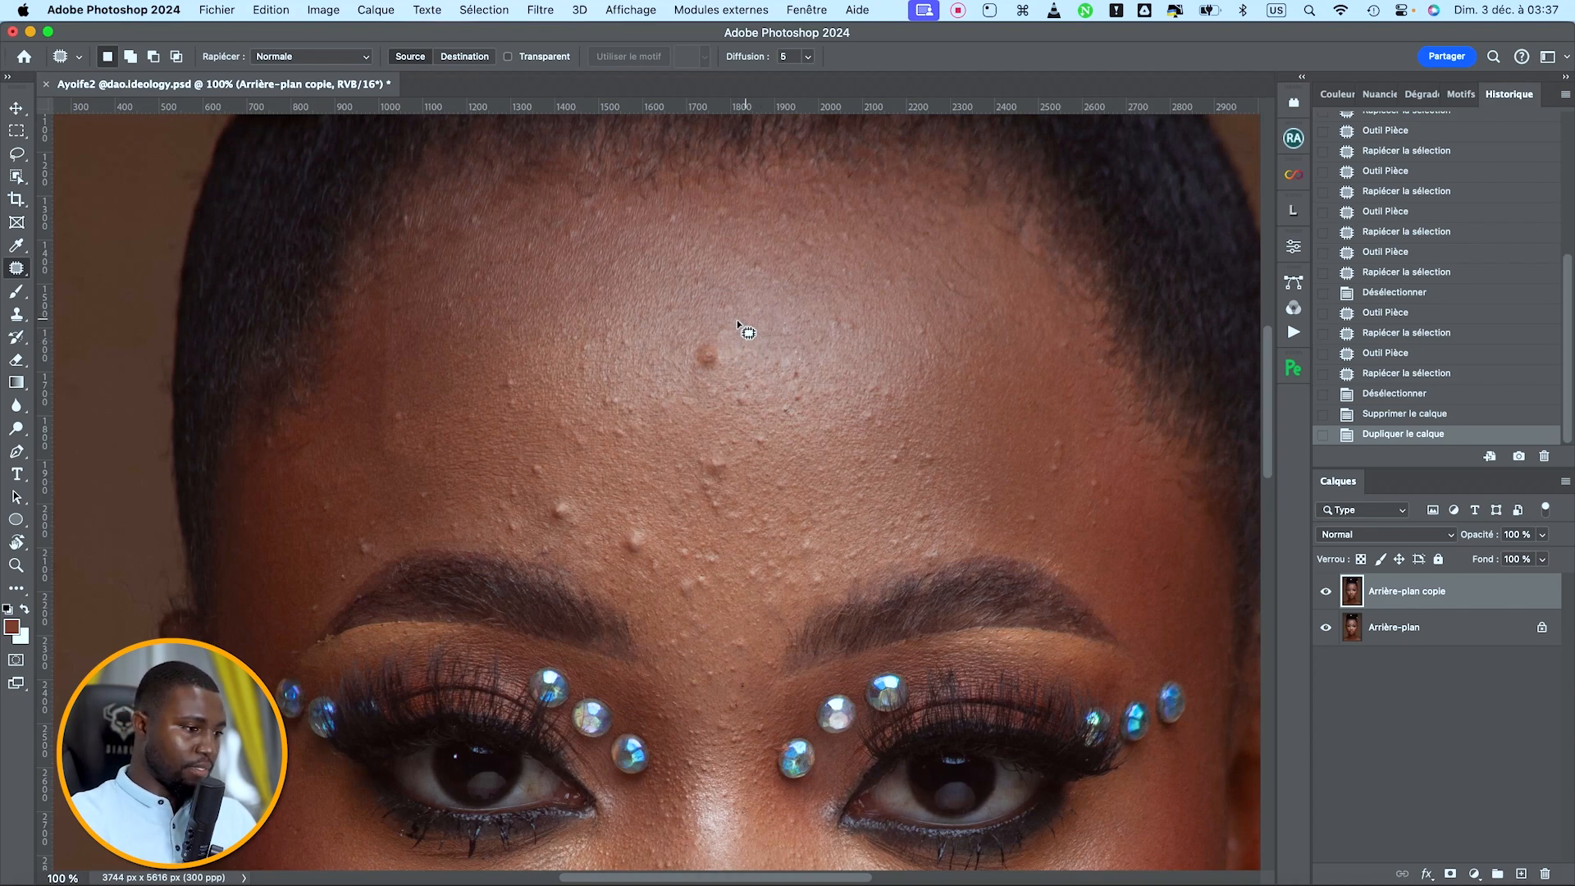
drag(713, 332, 689, 374)
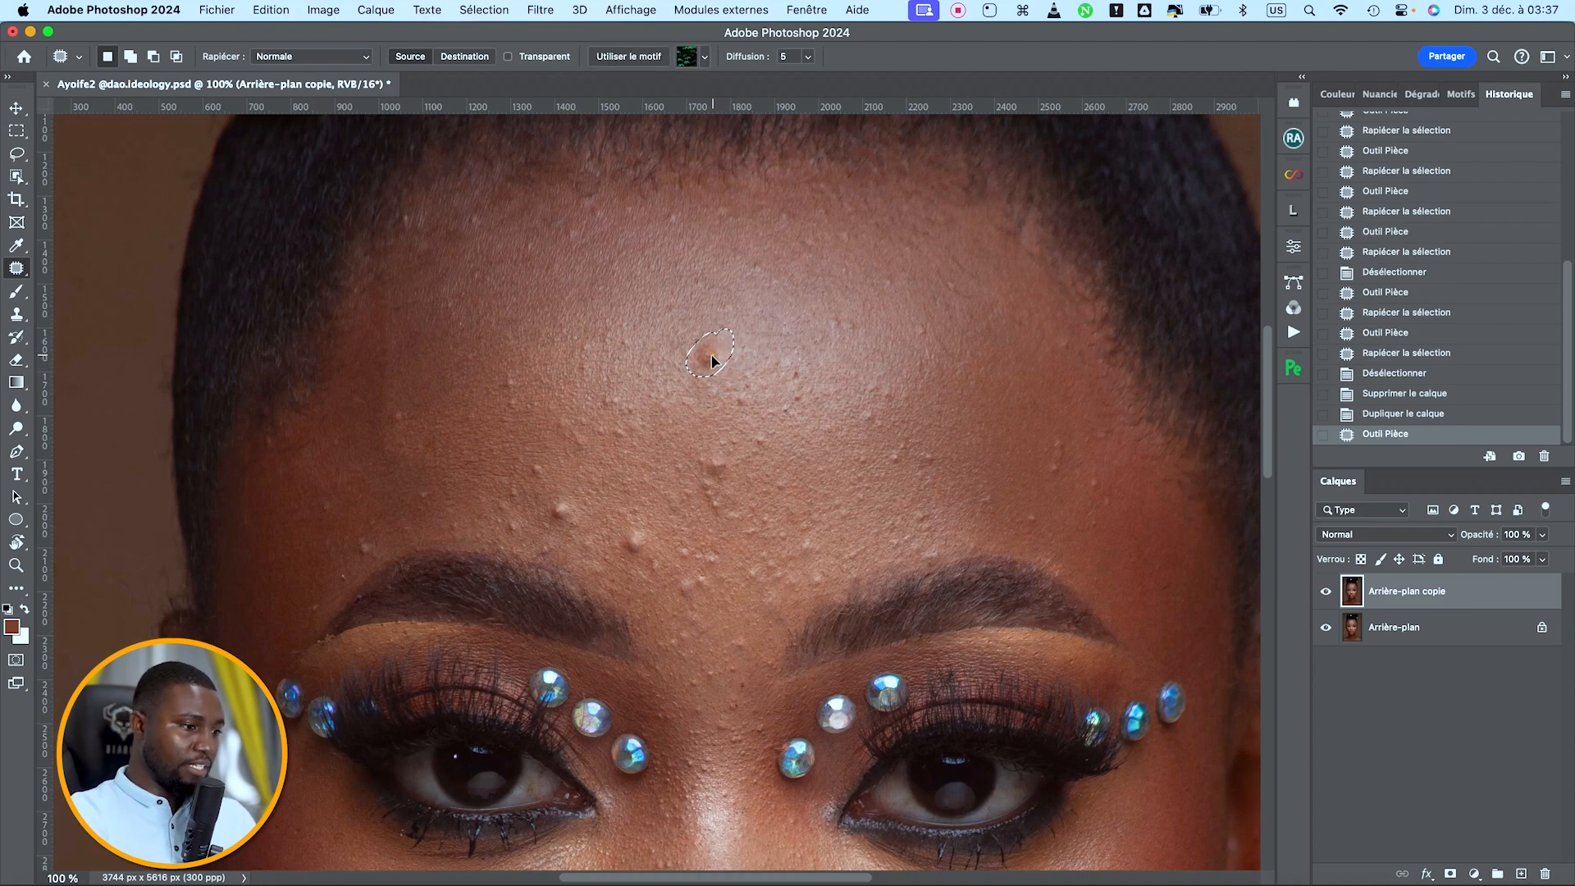
drag(712, 361, 751, 318)
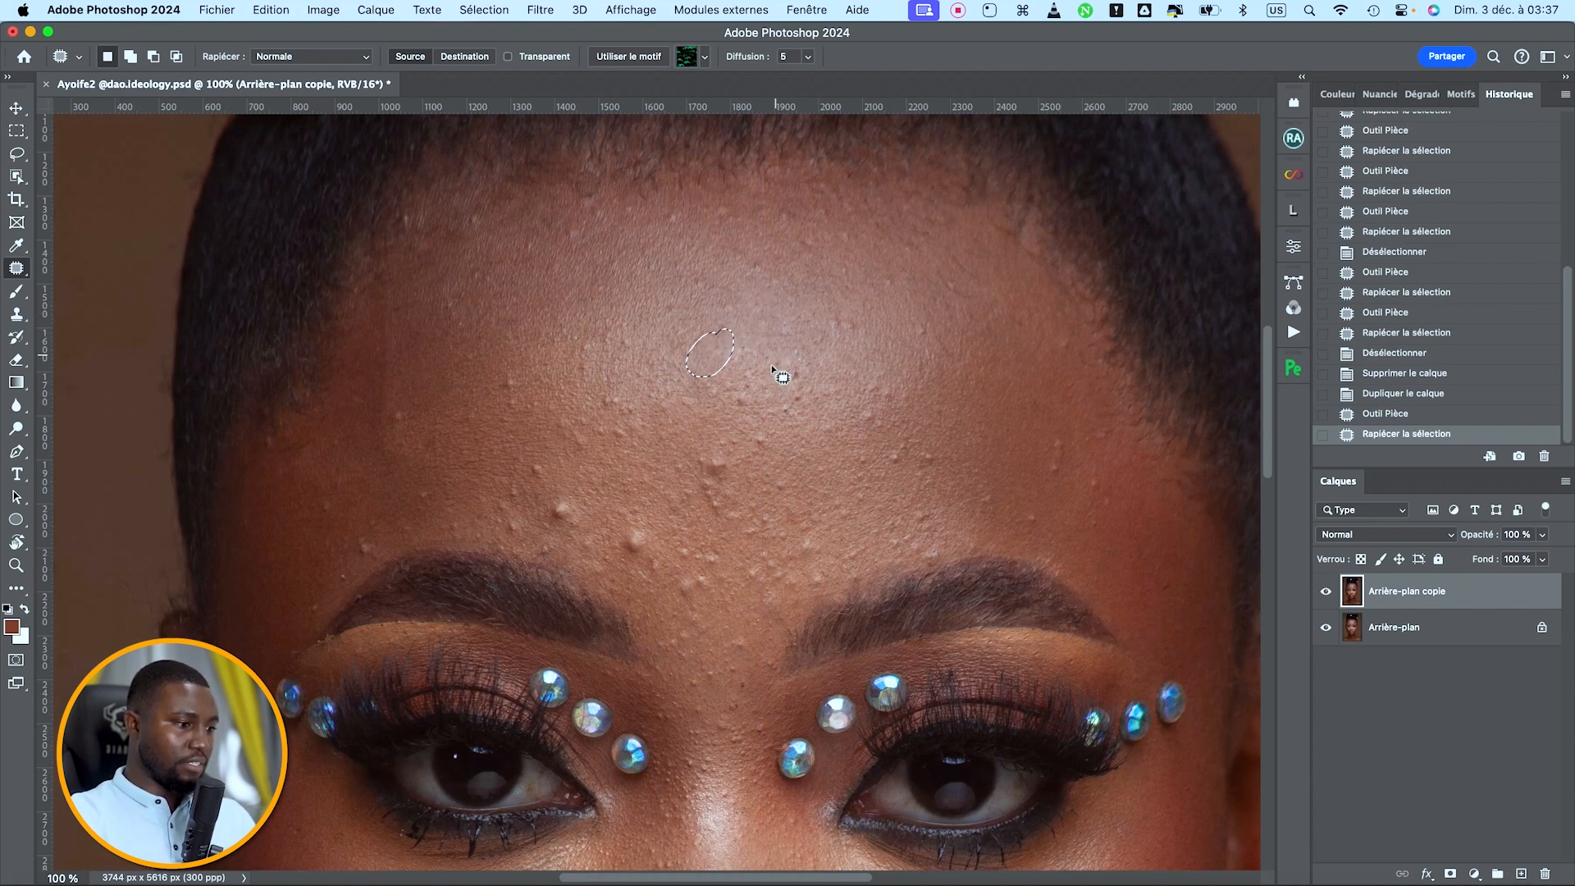
Step: Patch the prominent bumps on the forehead above the left eyebrow and between the brows, and clear the selection
mouse_move(566, 482)
mouse_down()
mouse_move(562, 531)
mouse_move(582, 510)
mouse_move(574, 493)
mouse_move(613, 484)
mouse_up()
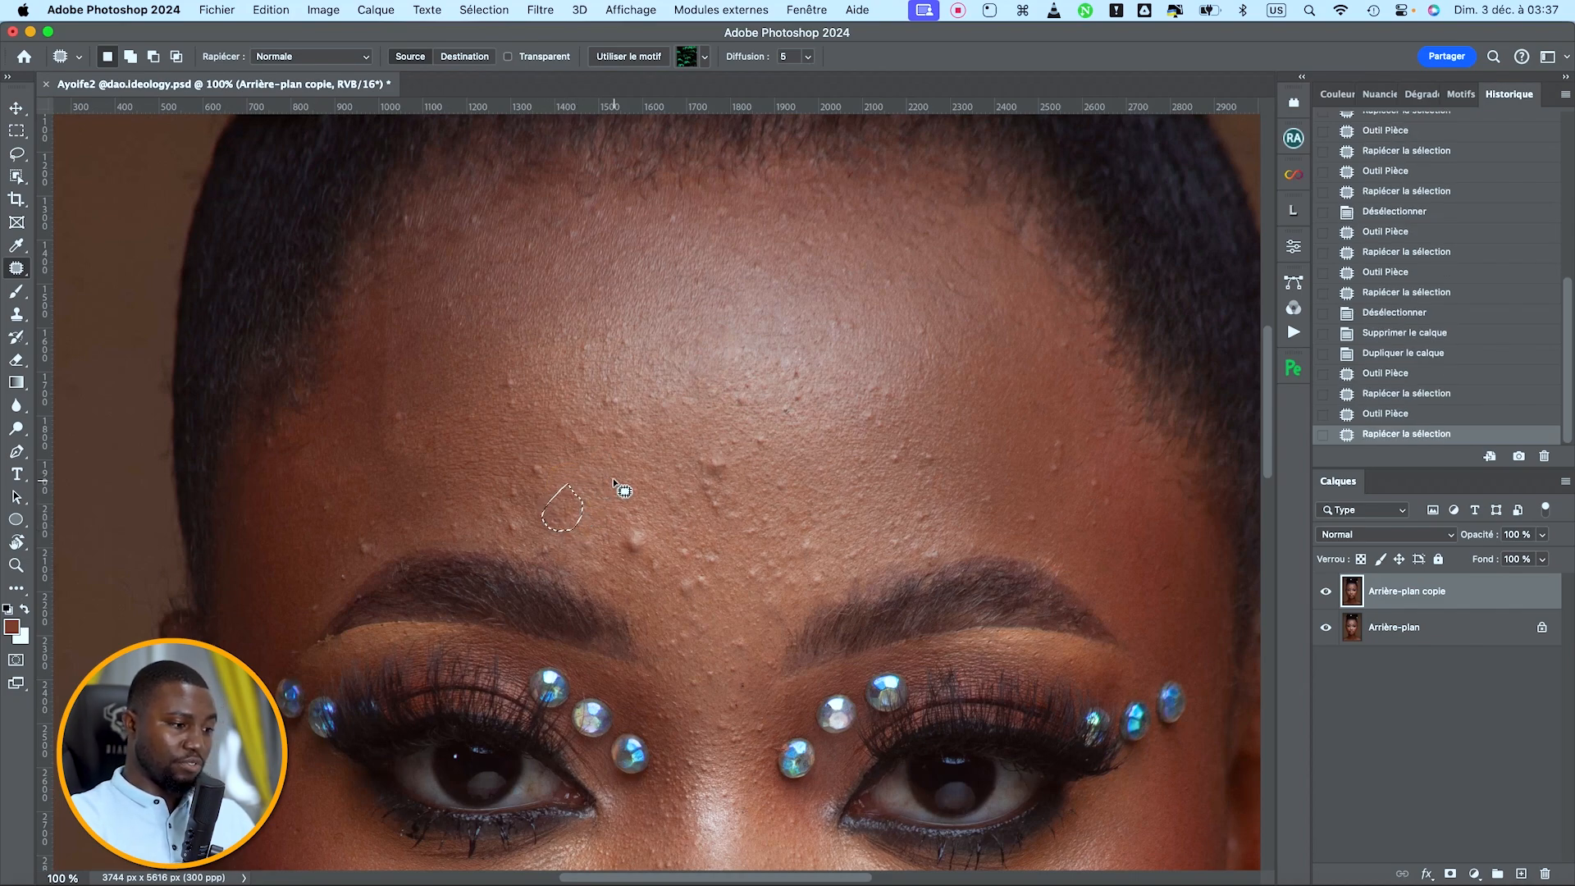
click(647, 519)
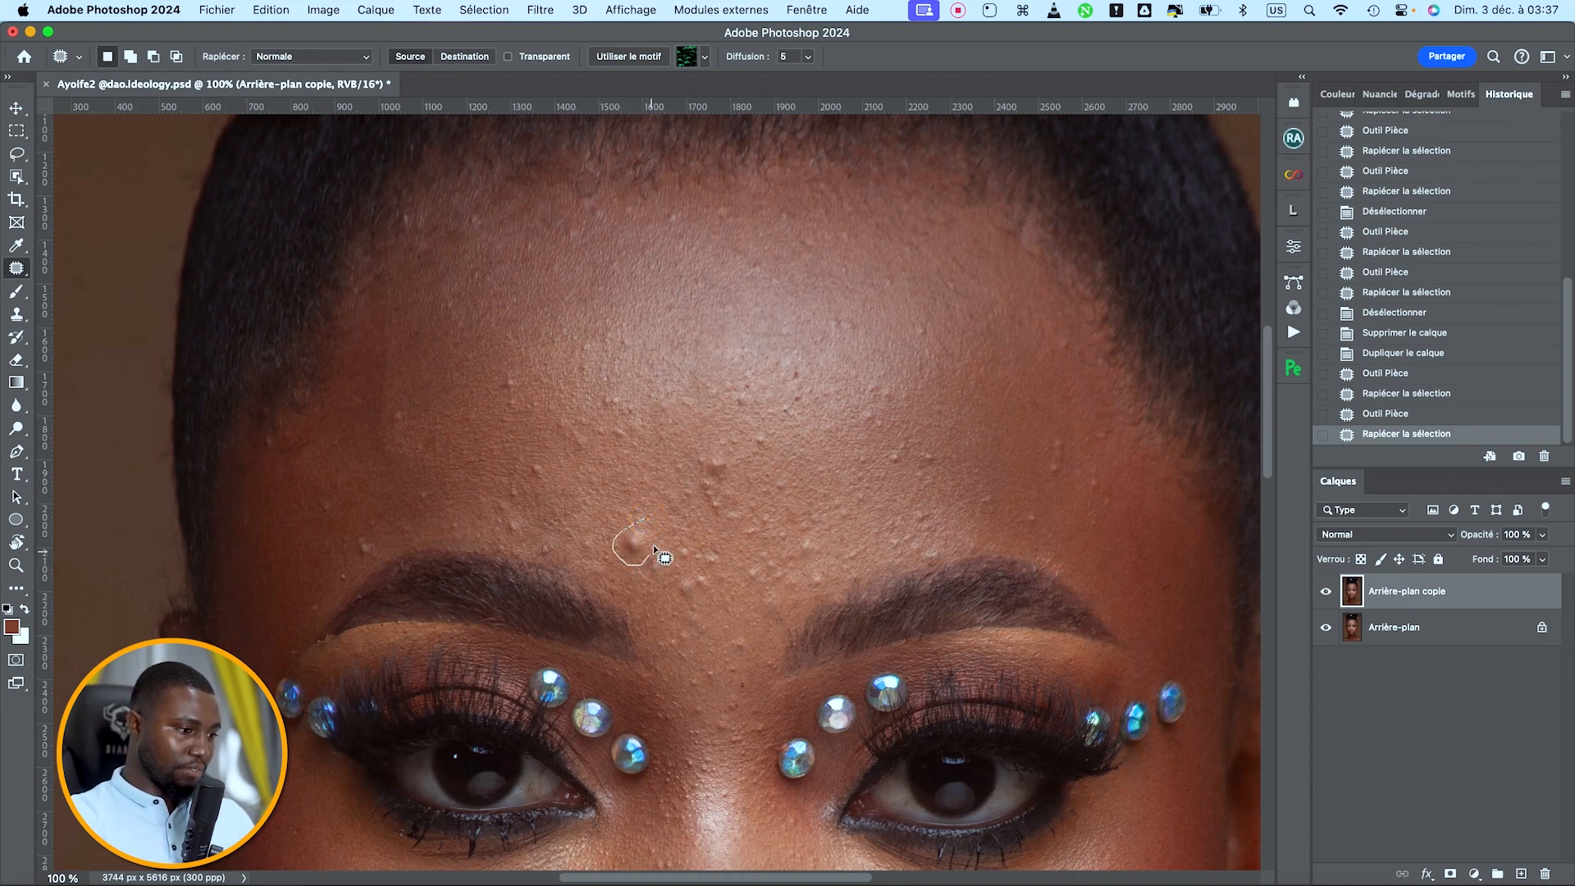
mouse_move(656, 523)
mouse_down()
mouse_move(652, 536)
mouse_move(654, 502)
mouse_up()
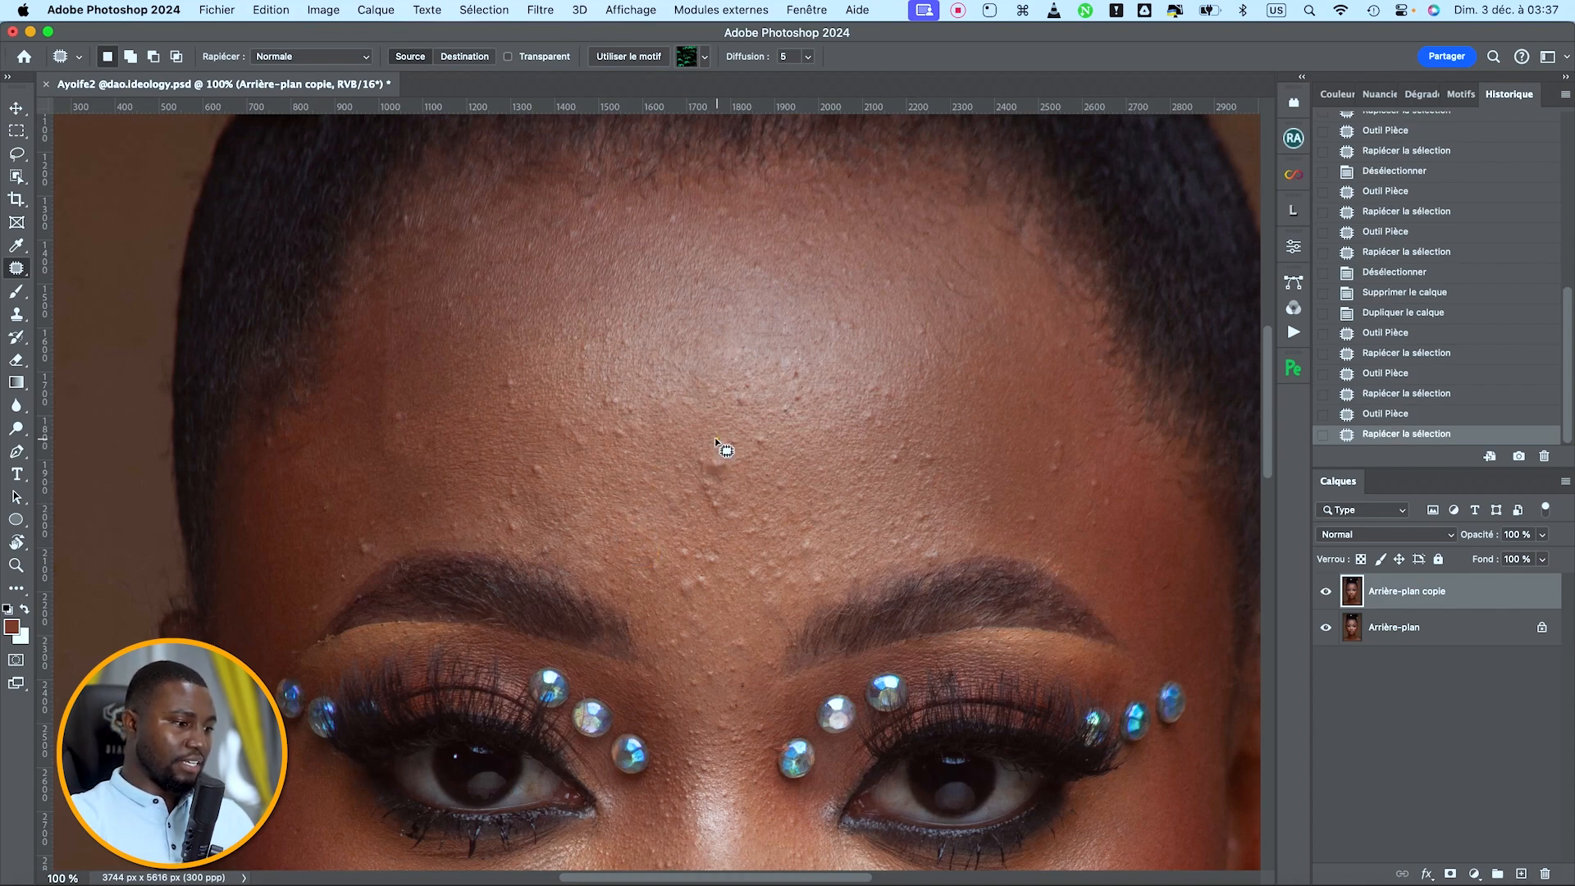
mouse_move(733, 496)
mouse_down()
mouse_move(731, 468)
mouse_move(715, 490)
mouse_move(796, 496)
mouse_up()
click(762, 591)
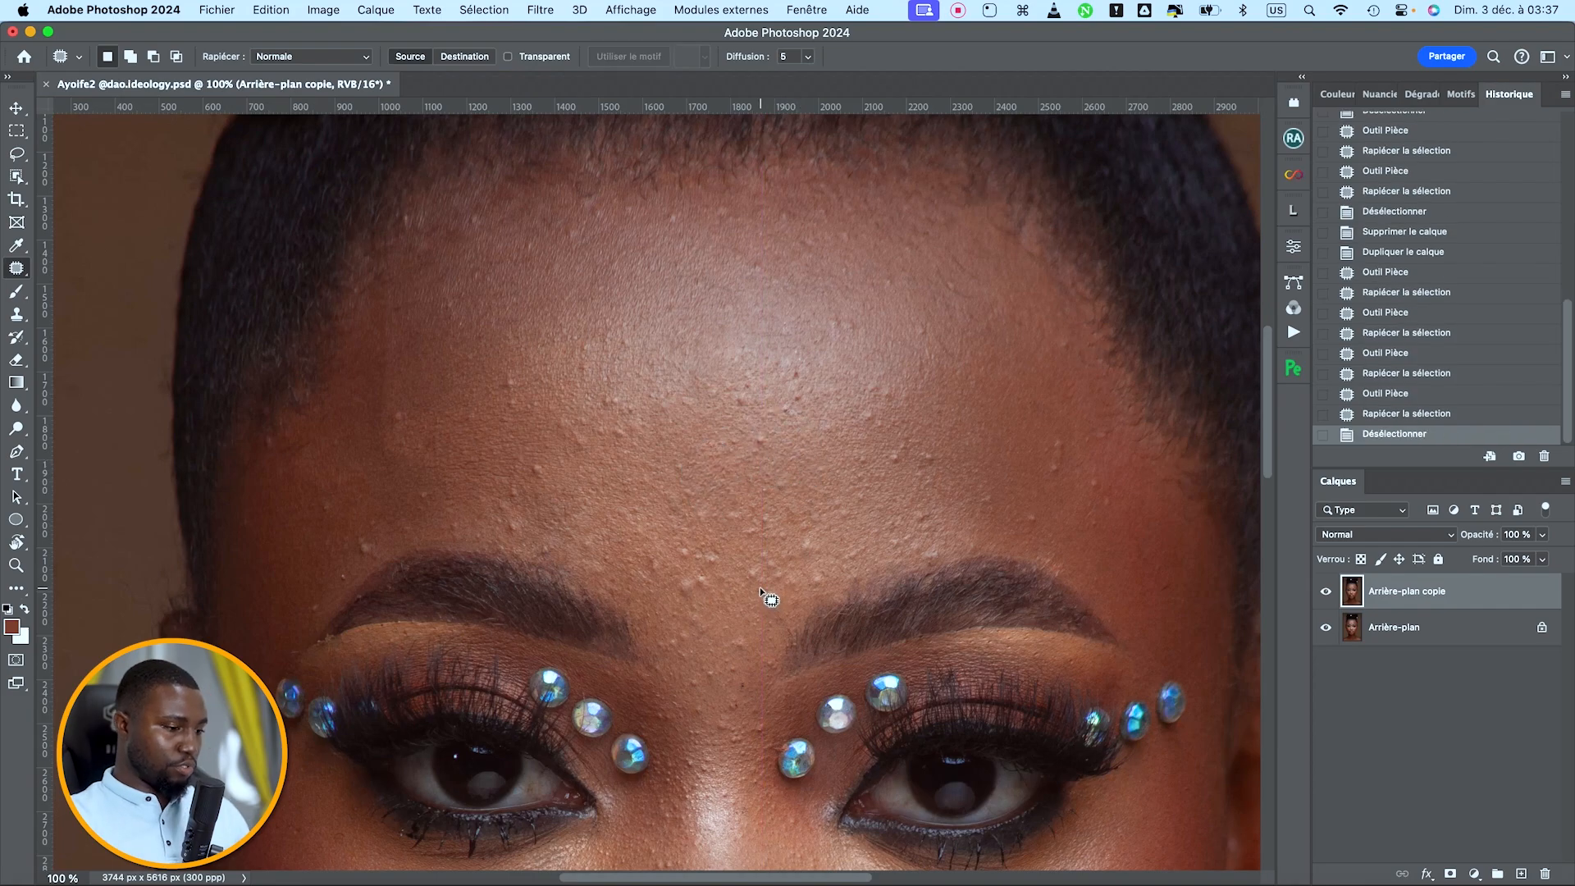
Step: Patch the bumps on the lower left cheek beside the corner of the mouth with clean nearby skin
key(super+plus)
key(super+plus)
key(super+minus)
key(super+minus)
key(super+minus)
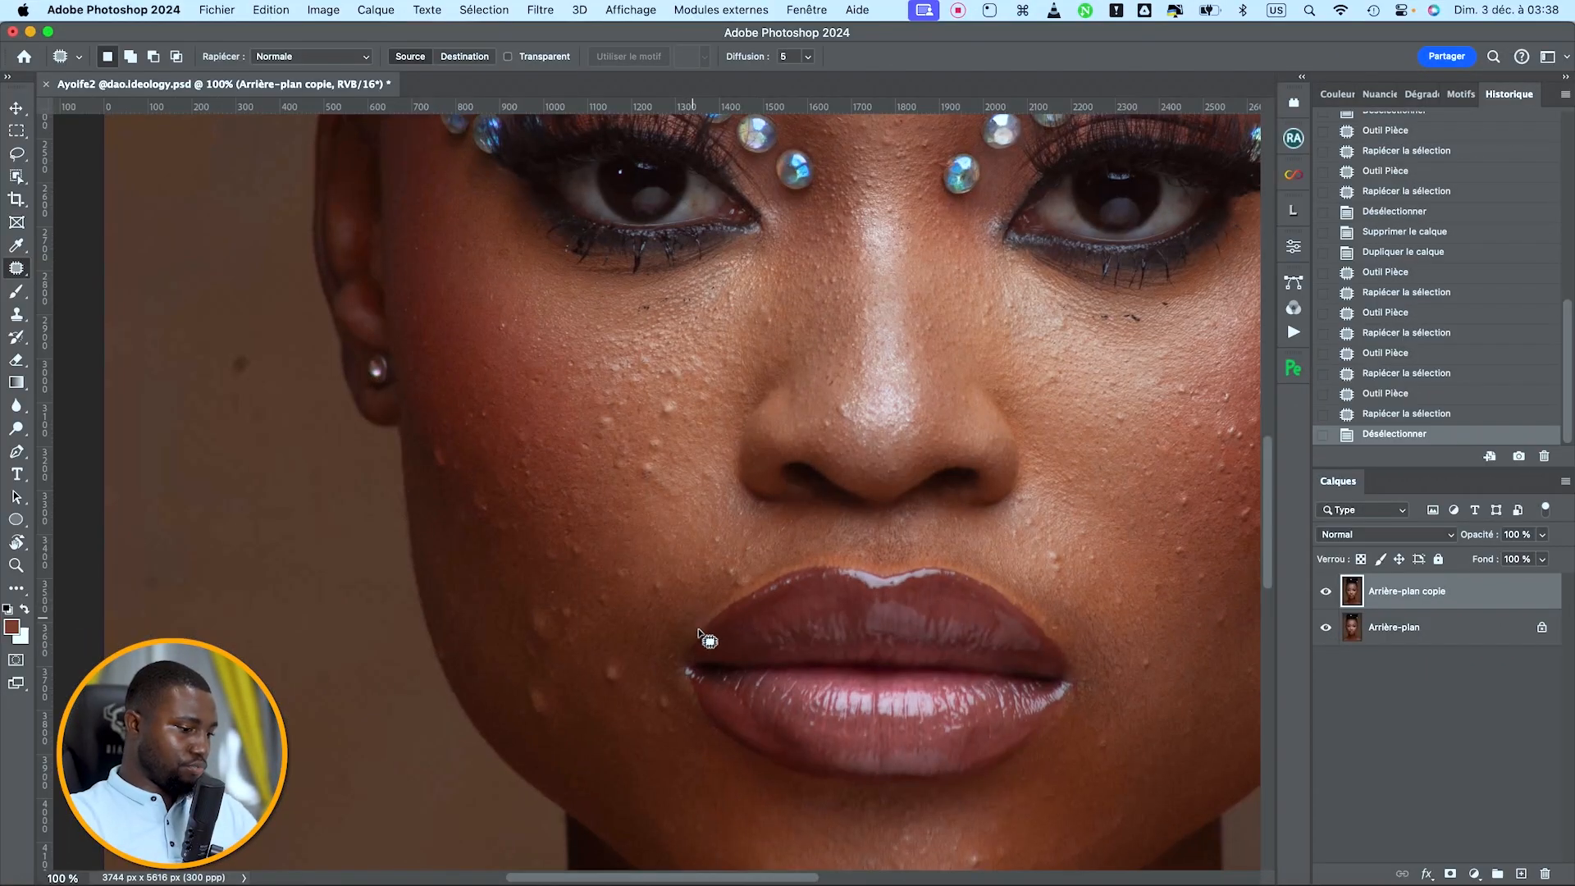
drag(679, 666, 736, 518)
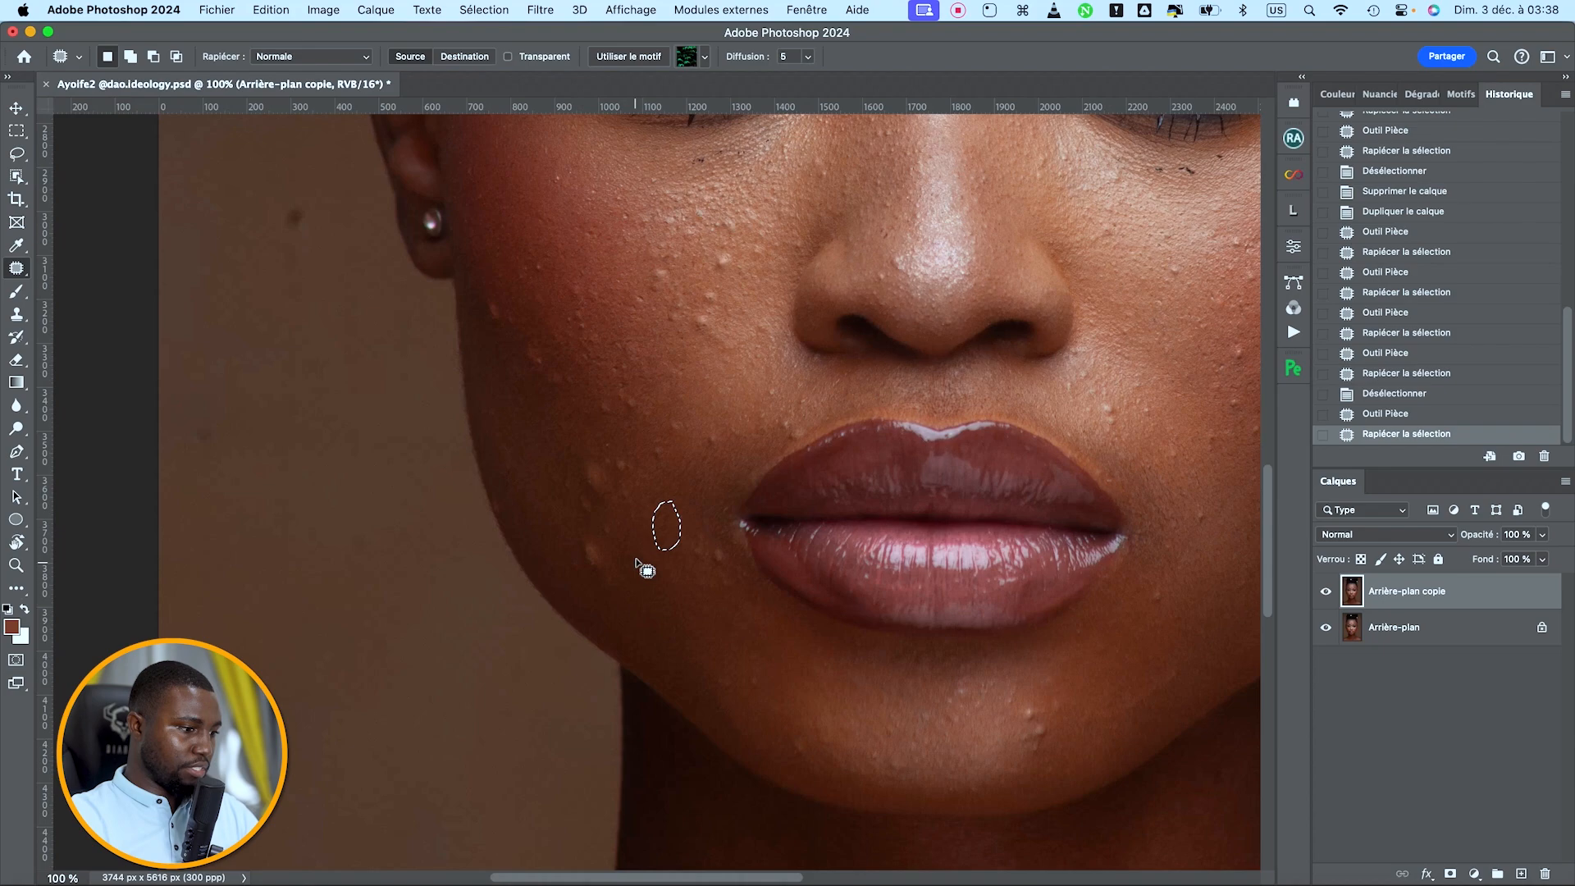
drag(640, 605, 642, 604)
drag(627, 515, 646, 601)
Step: Try to patch the raised bump on the lower left cheek near the jaw, and undo the patch
mouse_move(607, 536)
mouse_down()
mouse_move(625, 597)
mouse_move(610, 537)
mouse_up()
drag(625, 577, 573, 571)
drag(639, 499, 639, 502)
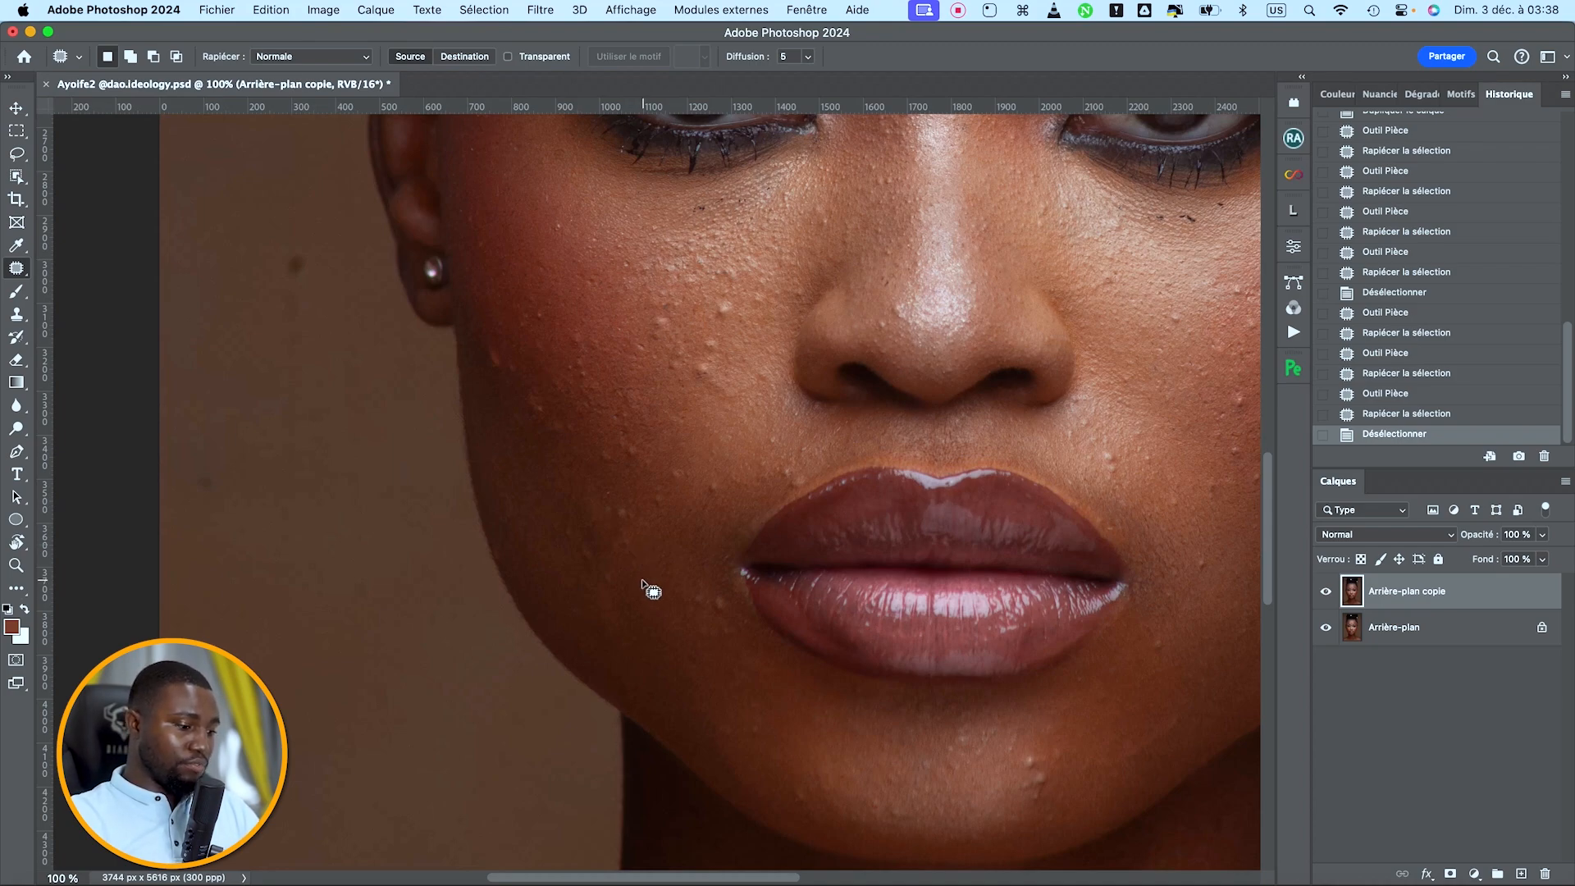
key(super+z)
key(super+z)
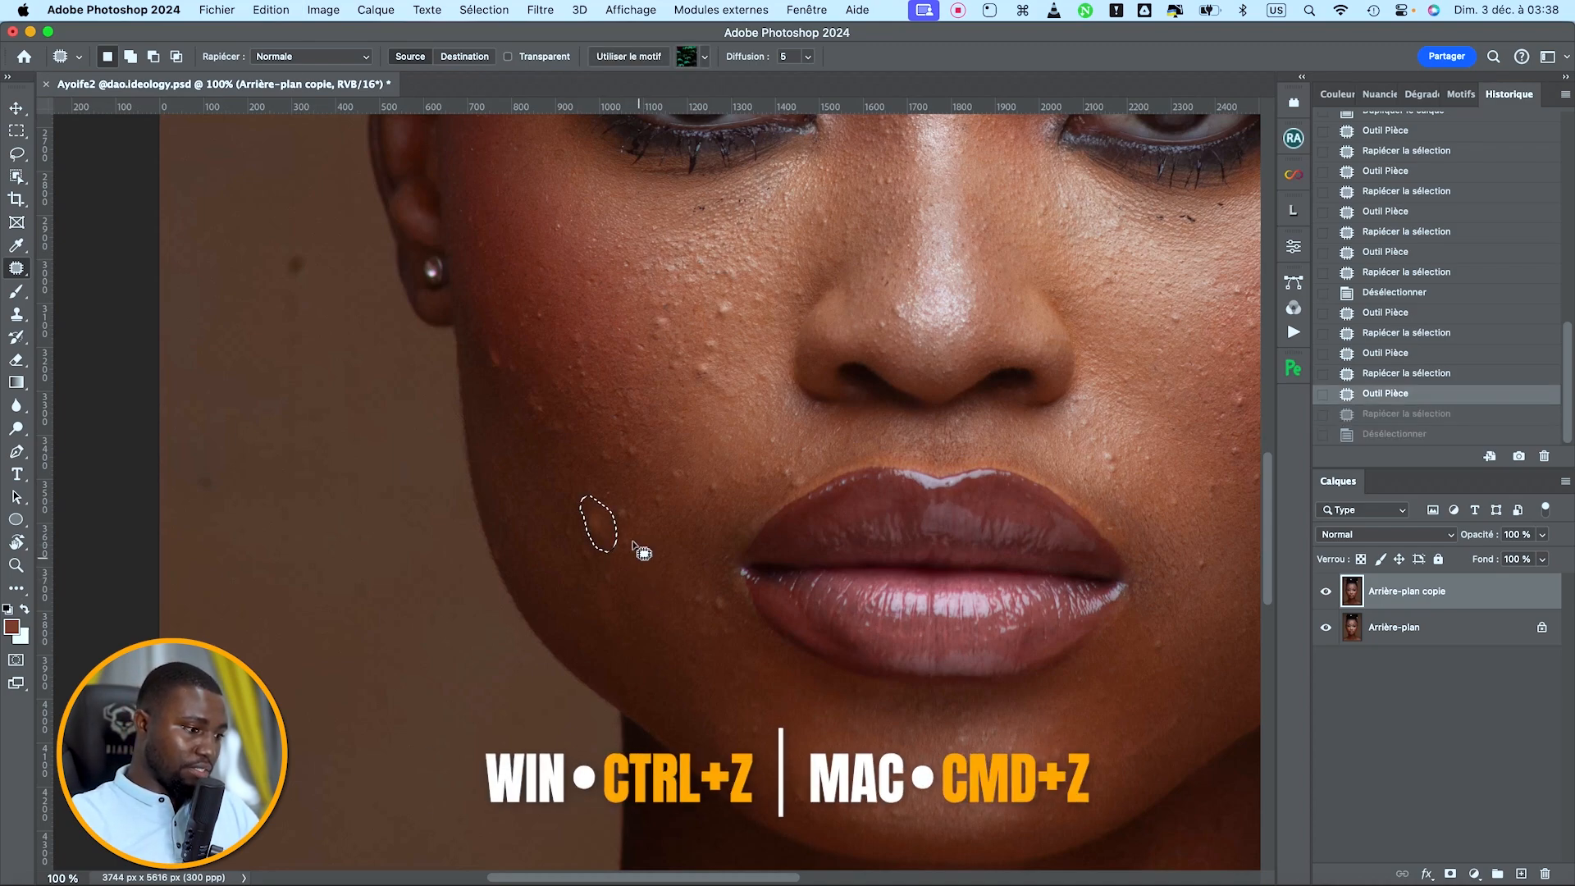
click(609, 502)
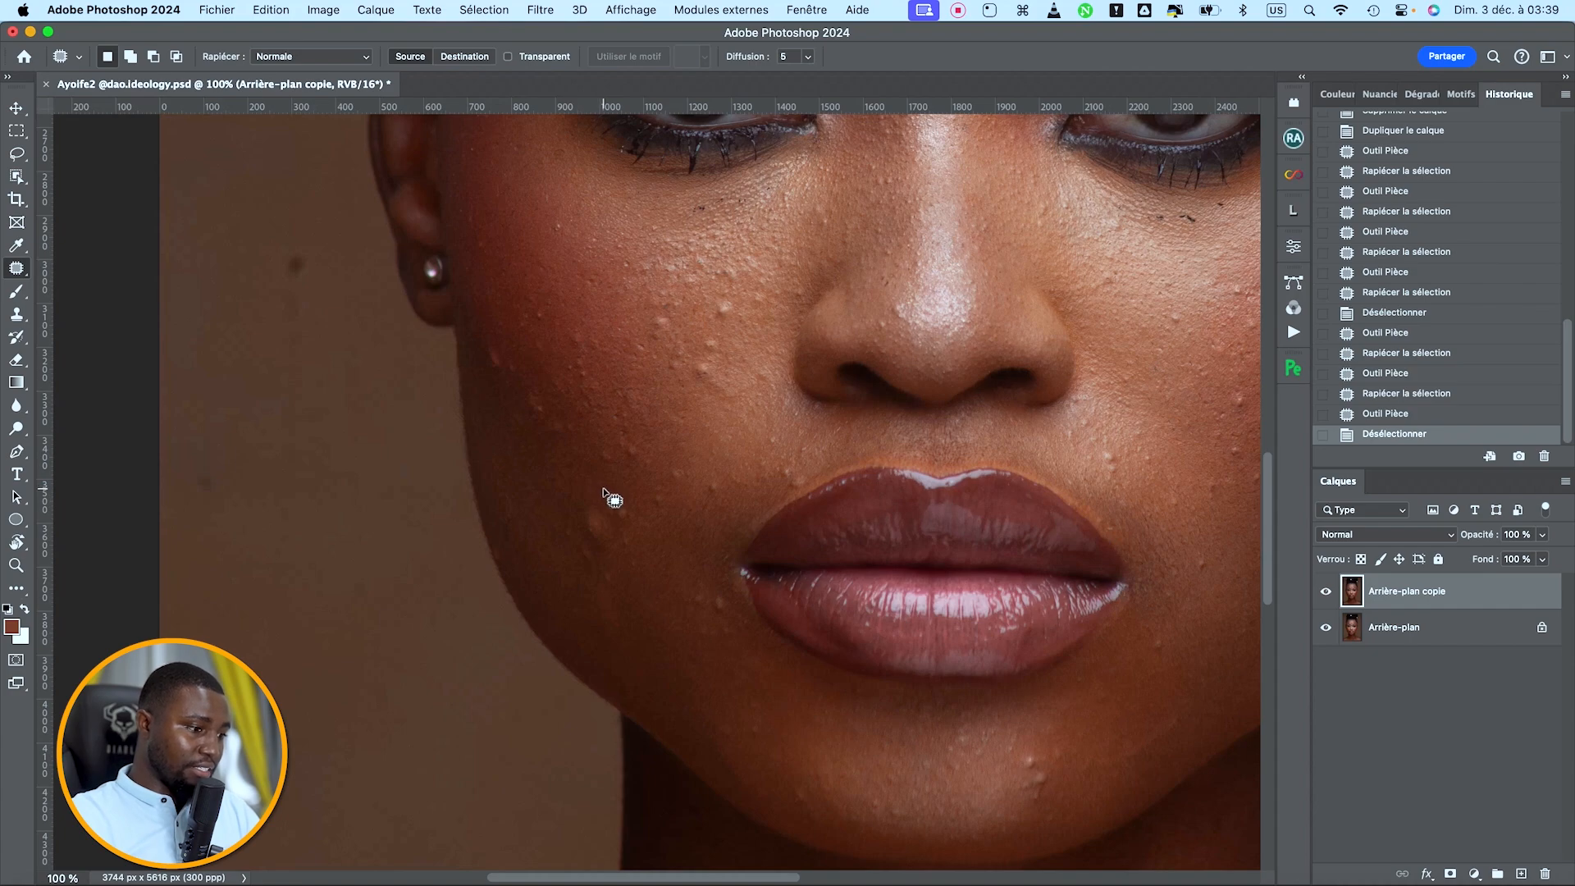
Step: Patch the raised bump on the lower left cheek and the marks beneath it along the jaw
drag(596, 495, 575, 515)
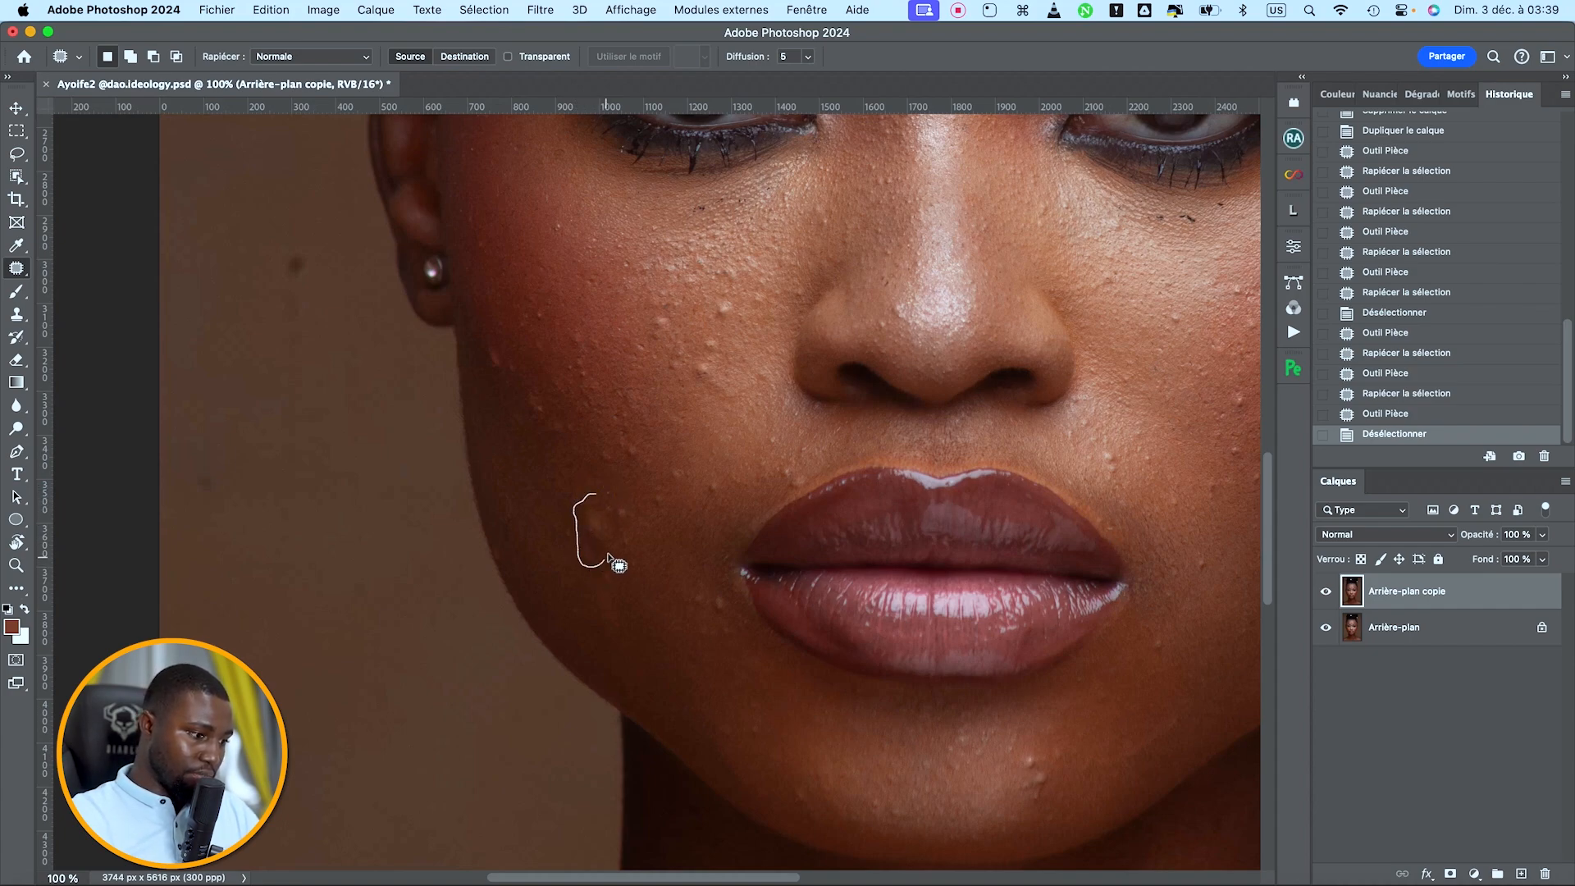
mouse_move(610, 513)
mouse_down()
mouse_move(615, 534)
mouse_move(598, 534)
mouse_move(574, 491)
mouse_move(640, 482)
mouse_up()
key(super+d)
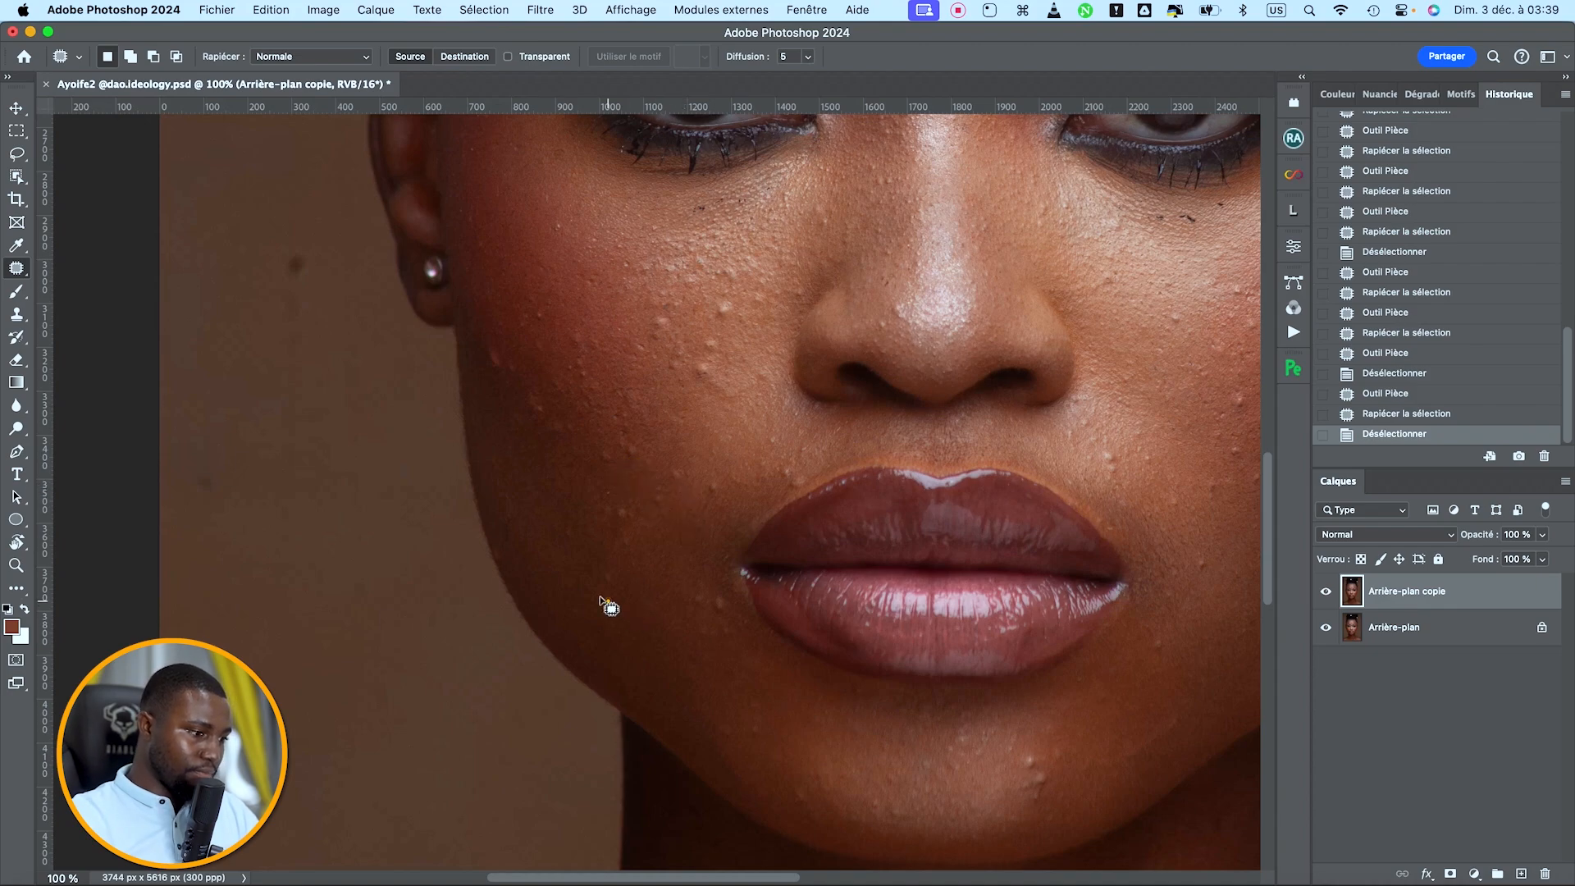
mouse_move(600, 598)
mouse_down()
mouse_move(589, 640)
mouse_move(629, 619)
mouse_up()
drag(619, 633, 655, 663)
Step: Patch the two bumps on the left cheek beside the nose with smoother adjacent skin, and clear the selection
drag(672, 523, 576, 685)
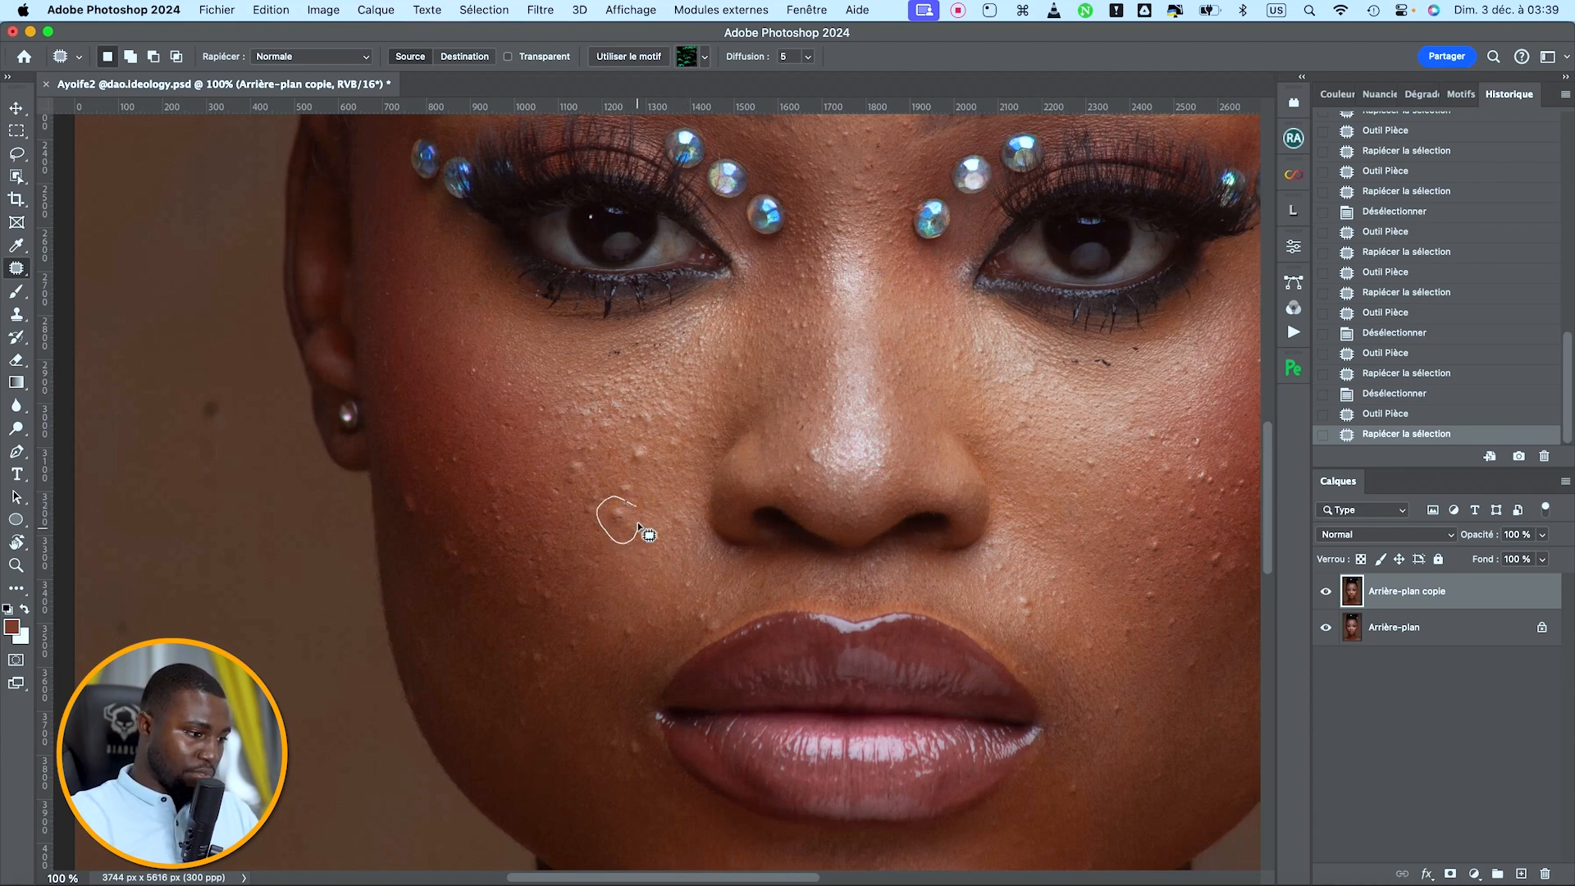
drag(637, 523, 673, 571)
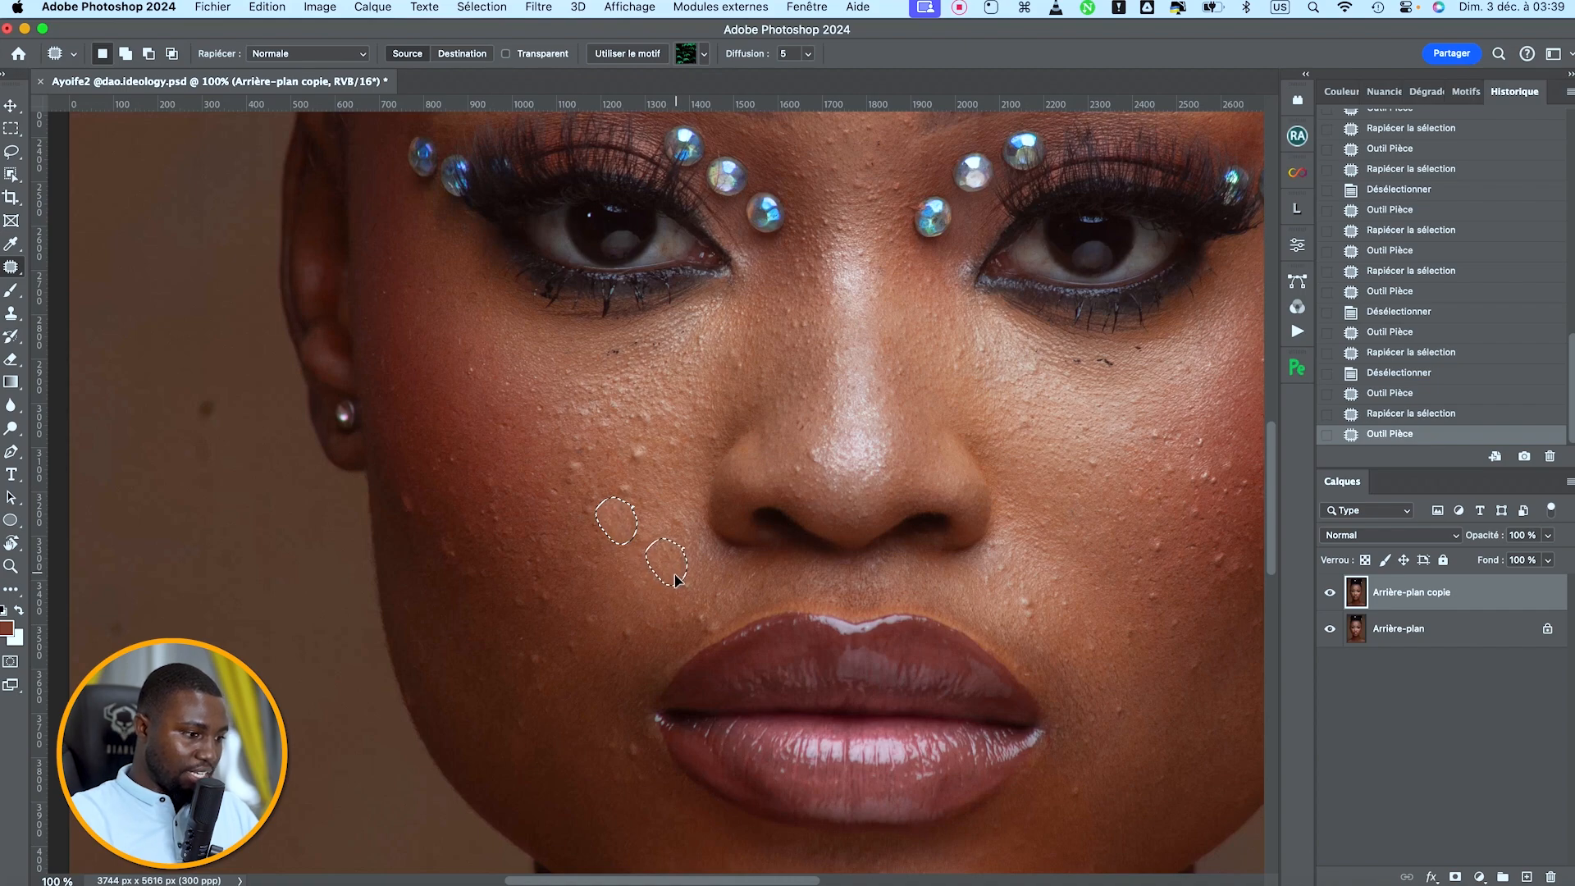
drag(673, 568, 674, 569)
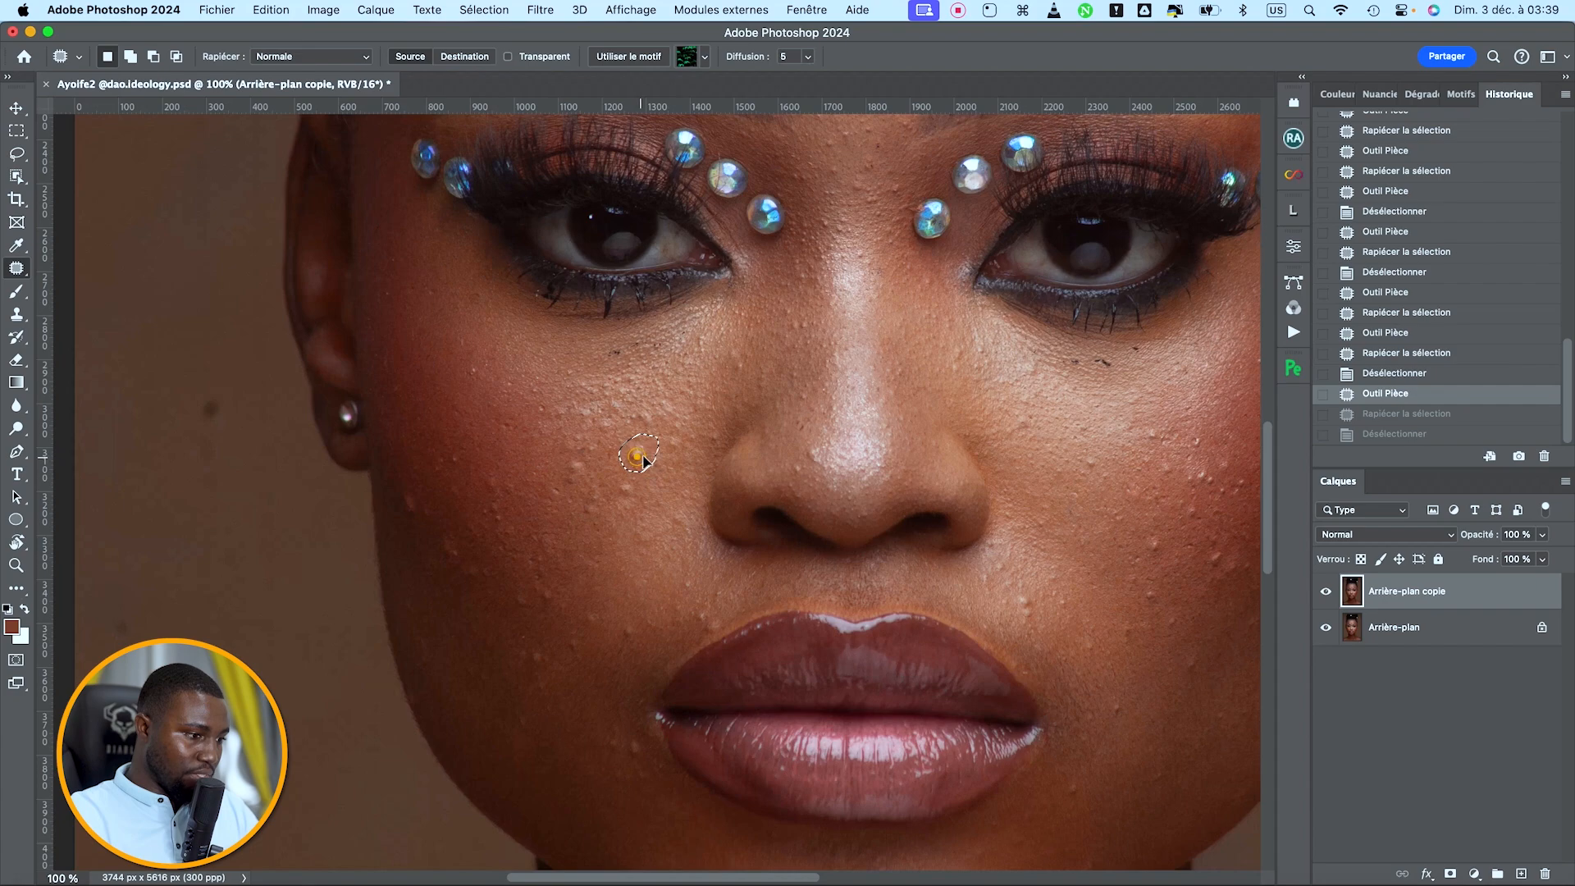
drag(644, 461, 690, 444)
click(683, 433)
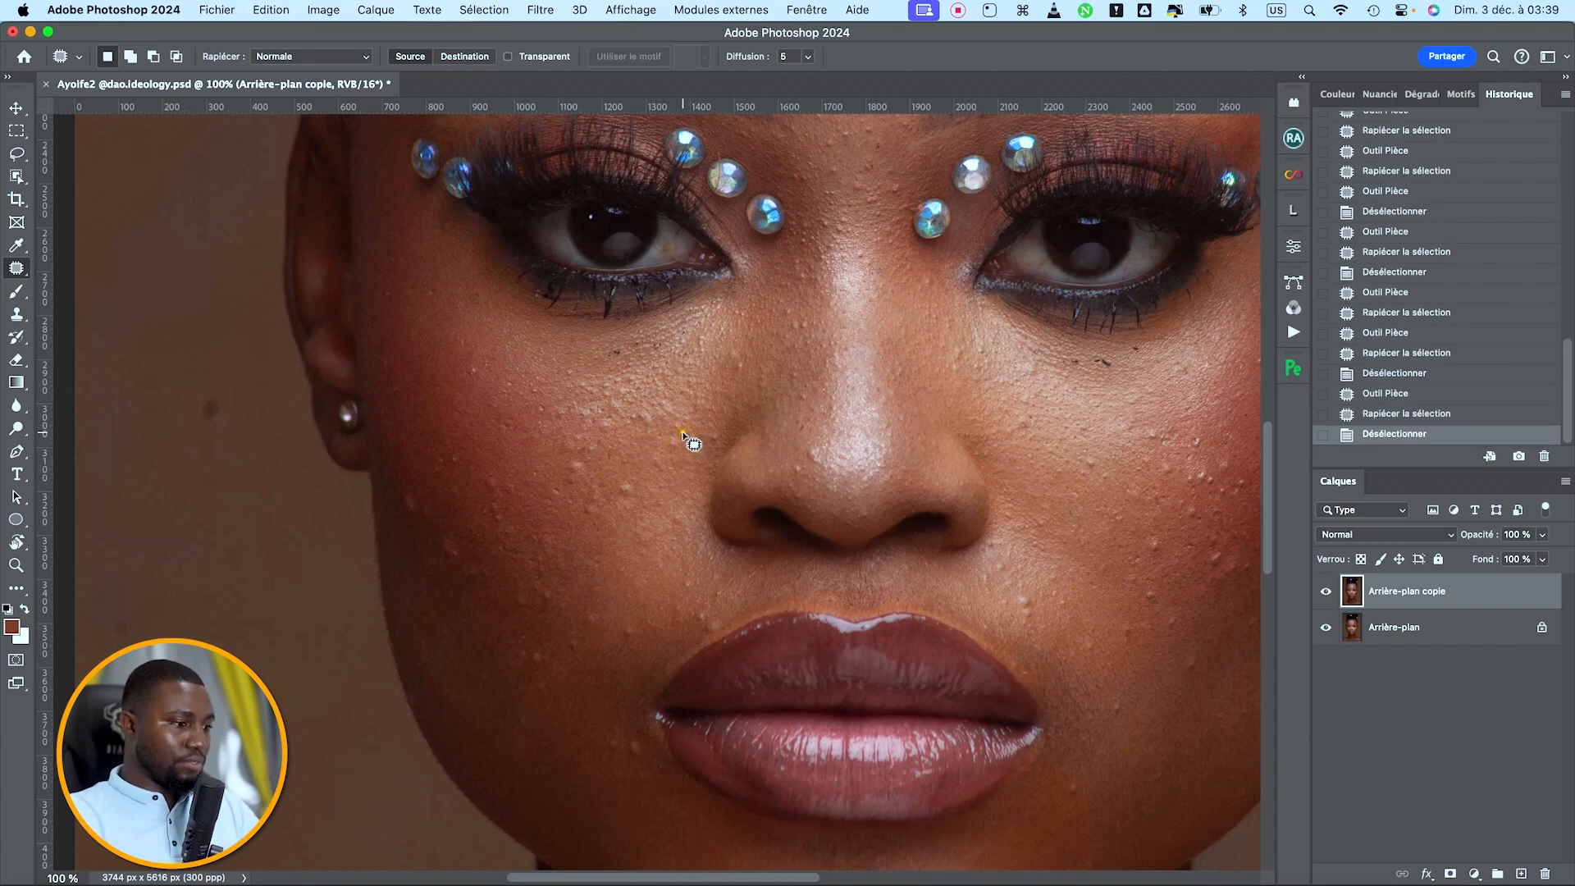
Step: Patch out the dark makeup specks on the skin beneath the right eye
drag(838, 384, 722, 387)
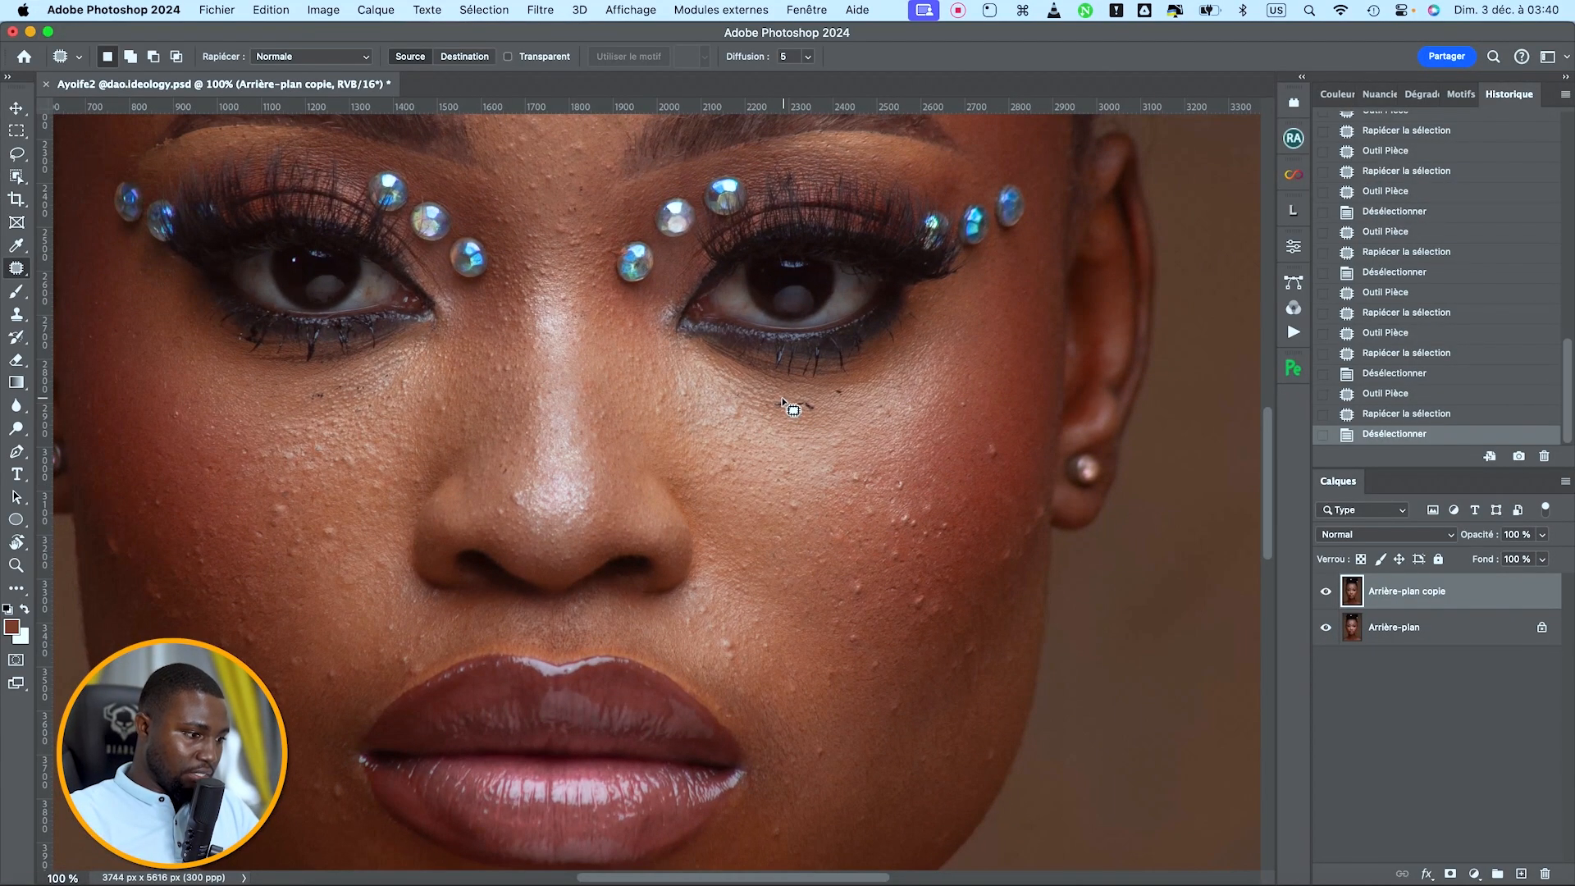
mouse_move(782, 398)
mouse_down()
mouse_move(761, 404)
mouse_move(800, 428)
mouse_up()
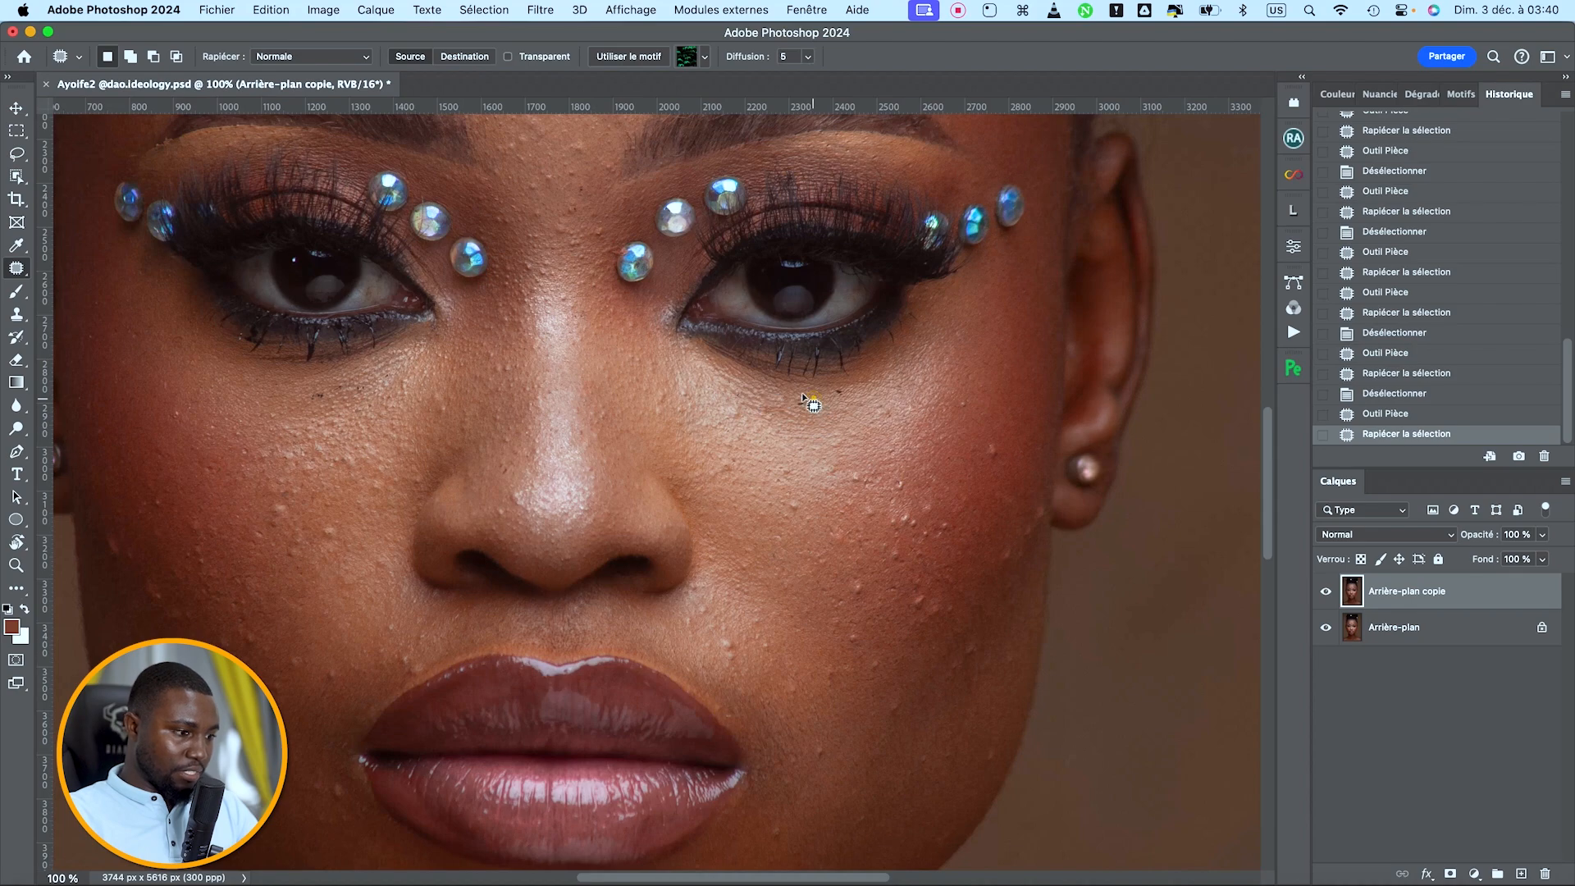
mouse_move(809, 408)
mouse_down()
mouse_move(838, 415)
mouse_move(839, 399)
mouse_move(884, 421)
mouse_up()
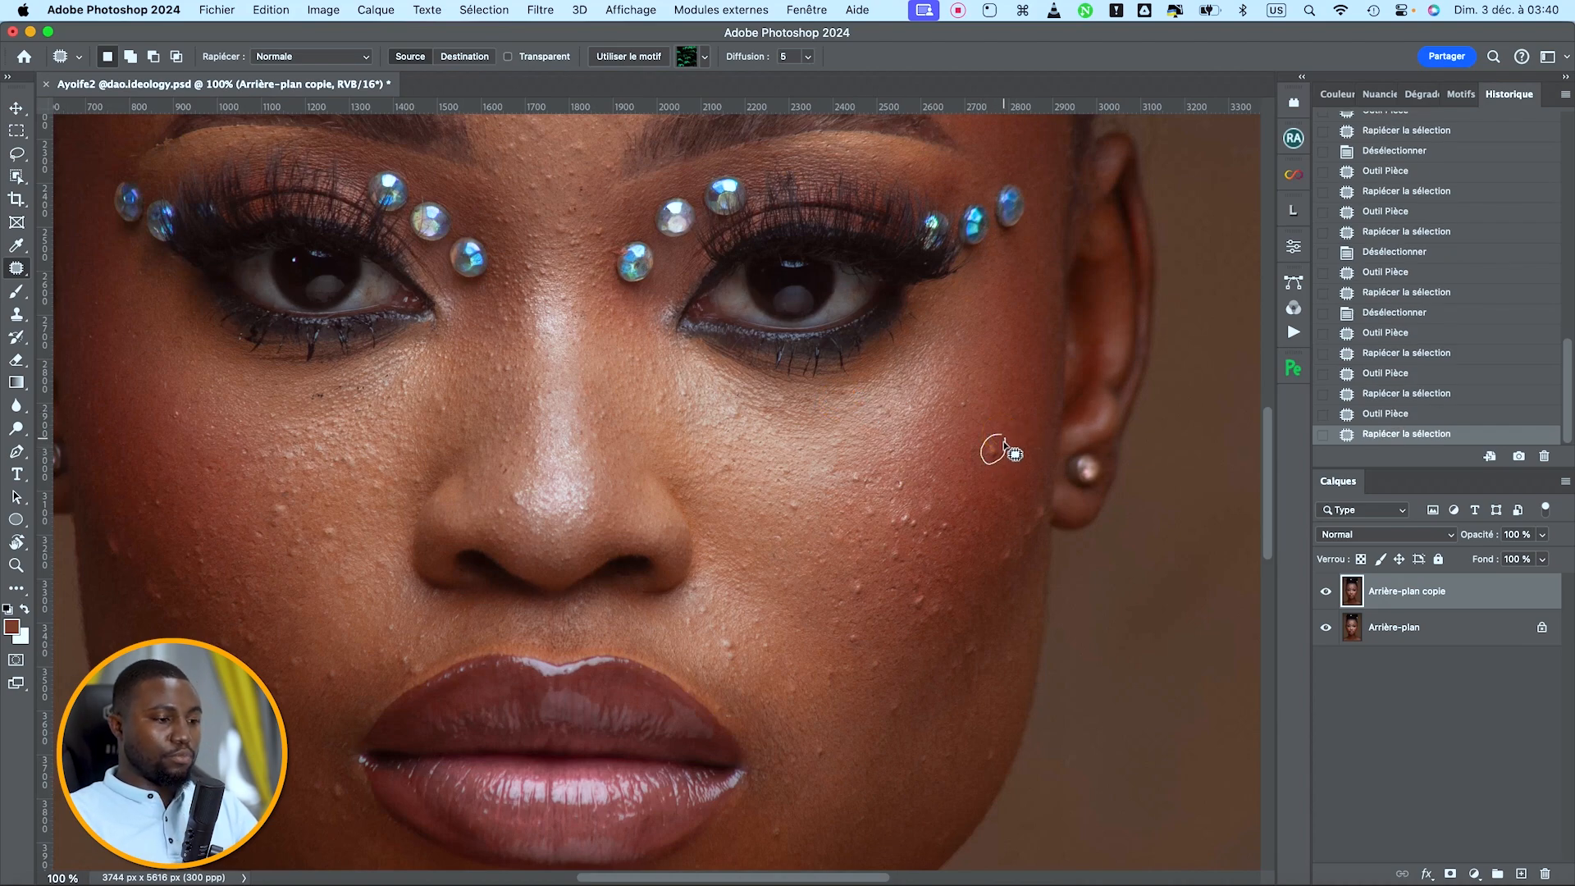
Step: Patch the bumps on the right outer cheek near the ear, the lower cheek and the edge of the jaw
drag(1005, 443, 1003, 423)
scroll(987, 464, down, 5)
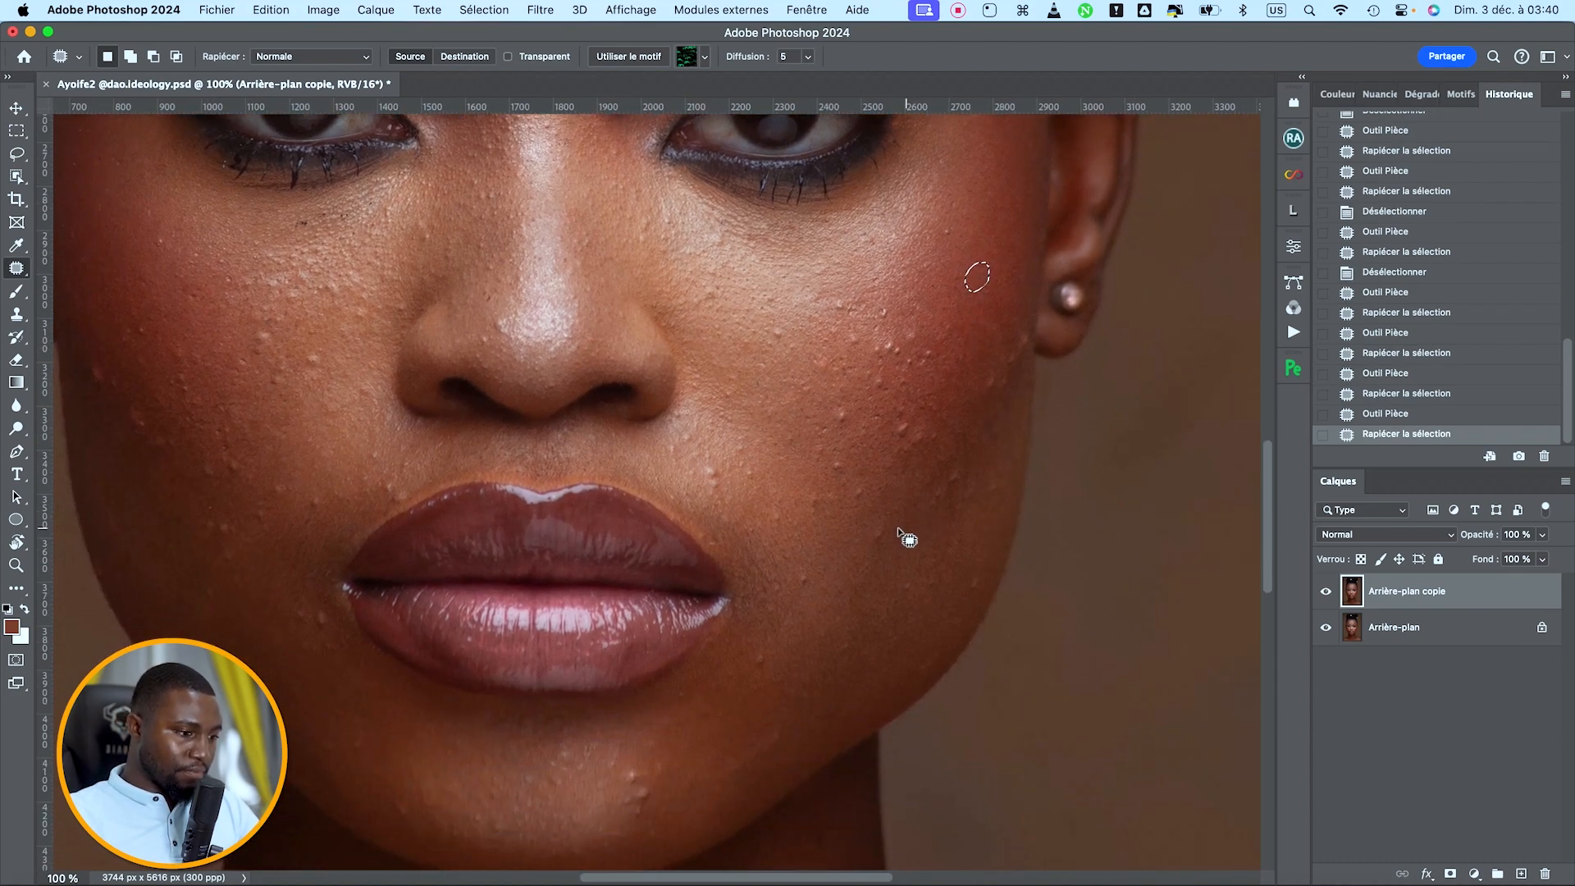
drag(887, 522, 868, 565)
scroll(944, 550, down, 2)
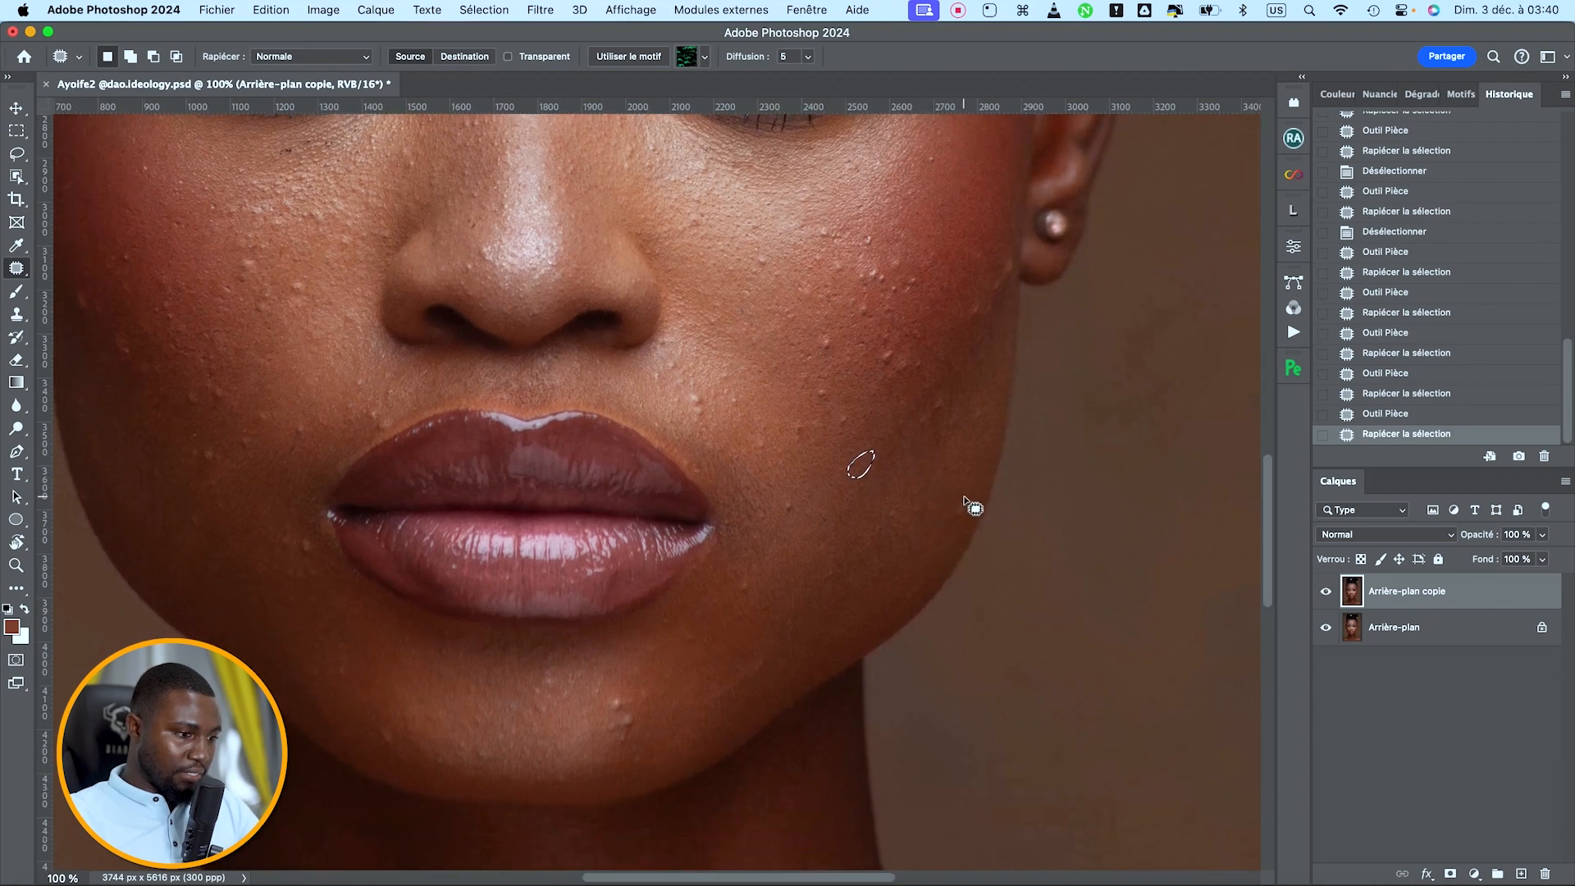
mouse_move(960, 493)
mouse_down()
mouse_move(947, 532)
mouse_move(962, 493)
mouse_up()
drag(959, 514, 967, 488)
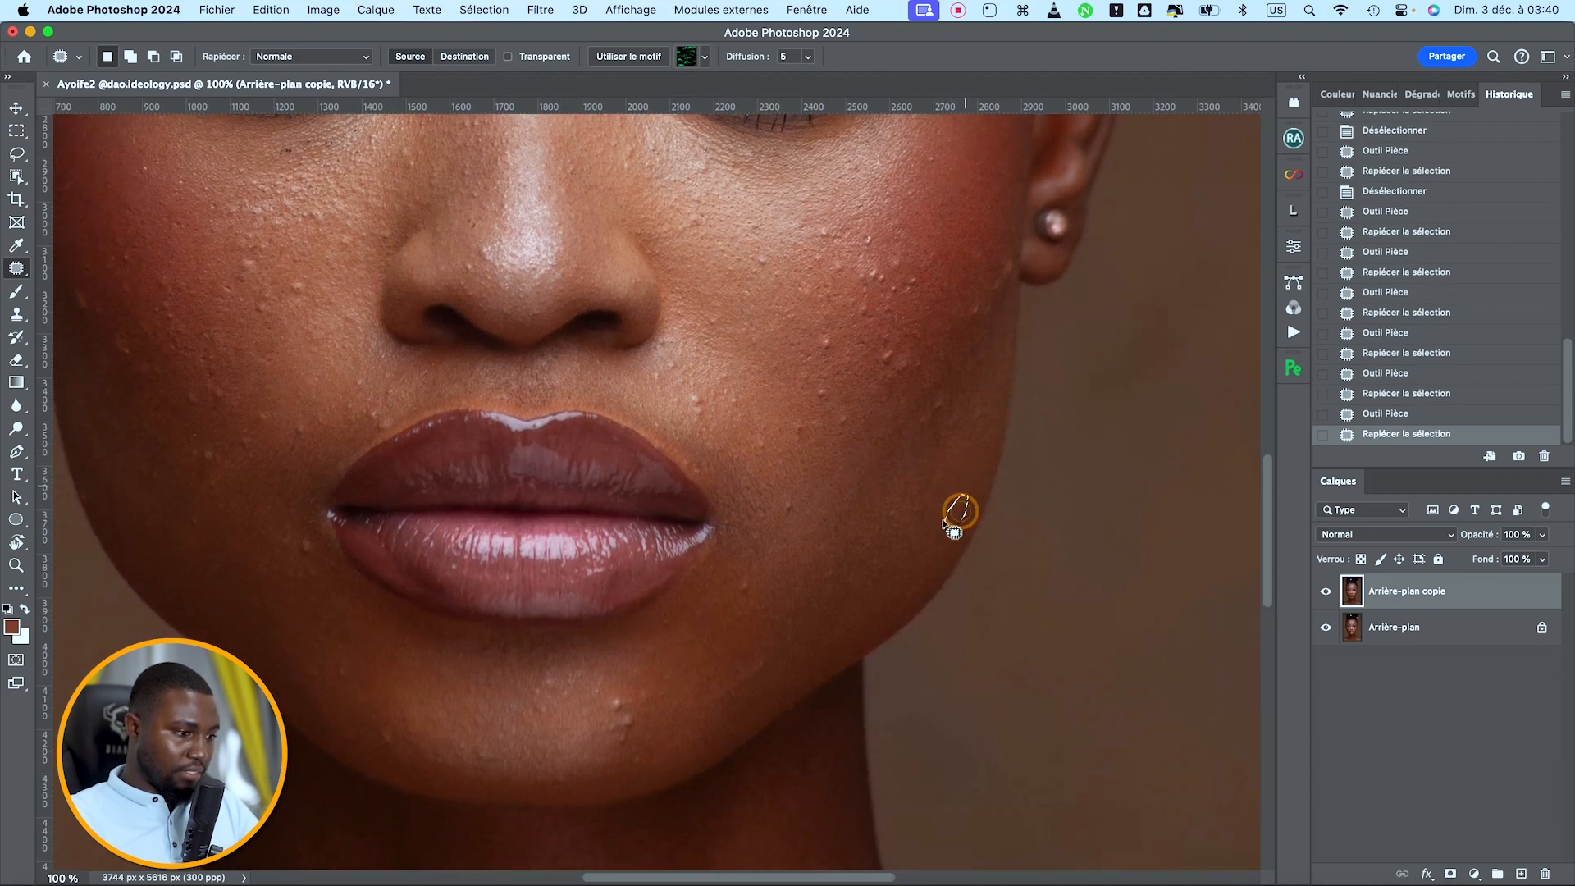
Step: Patch the blemishes around the corner of the mouth and on the chin, clearing the selection after each area
drag(814, 643, 943, 481)
mouse_move(696, 552)
mouse_down()
mouse_move(780, 570)
mouse_move(841, 549)
mouse_up()
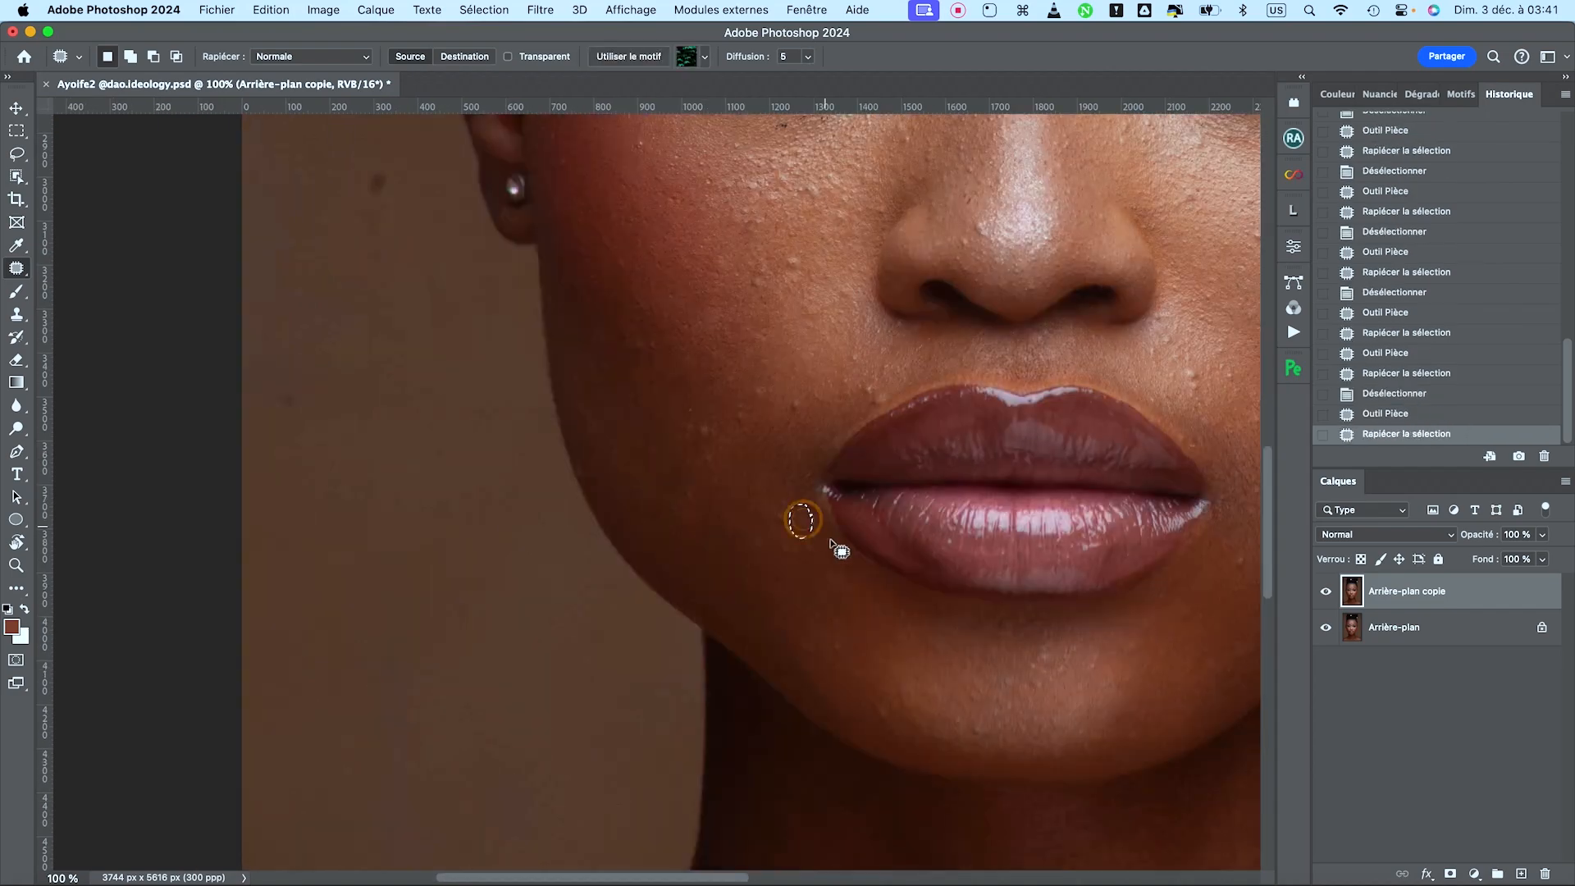
key(super+d)
mouse_move(1035, 650)
mouse_down()
mouse_move(899, 504)
mouse_move(486, 821)
mouse_up()
drag(841, 513, 826, 549)
key(super+d)
Step: Patch the remaining noticeable blemishes across the forehead and around the eyebrows
drag(161, 621, 502, 648)
drag(525, 164, 489, 545)
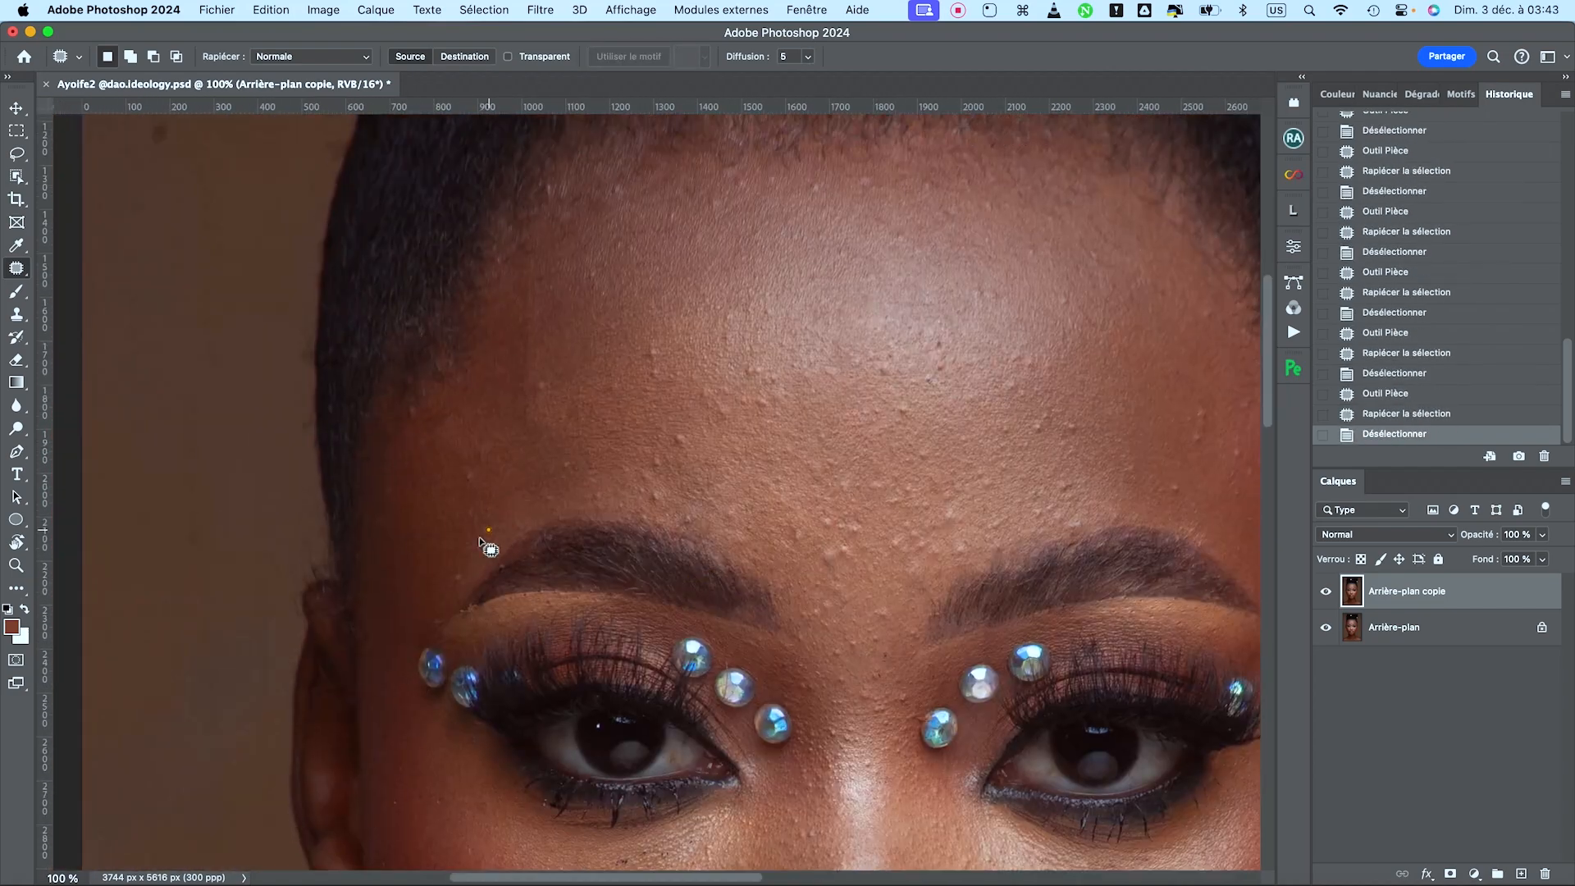
drag(903, 459, 494, 321)
drag(854, 274, 844, 288)
drag(492, 820, 481, 415)
drag(1026, 410, 767, 429)
drag(369, 287, 632, 563)
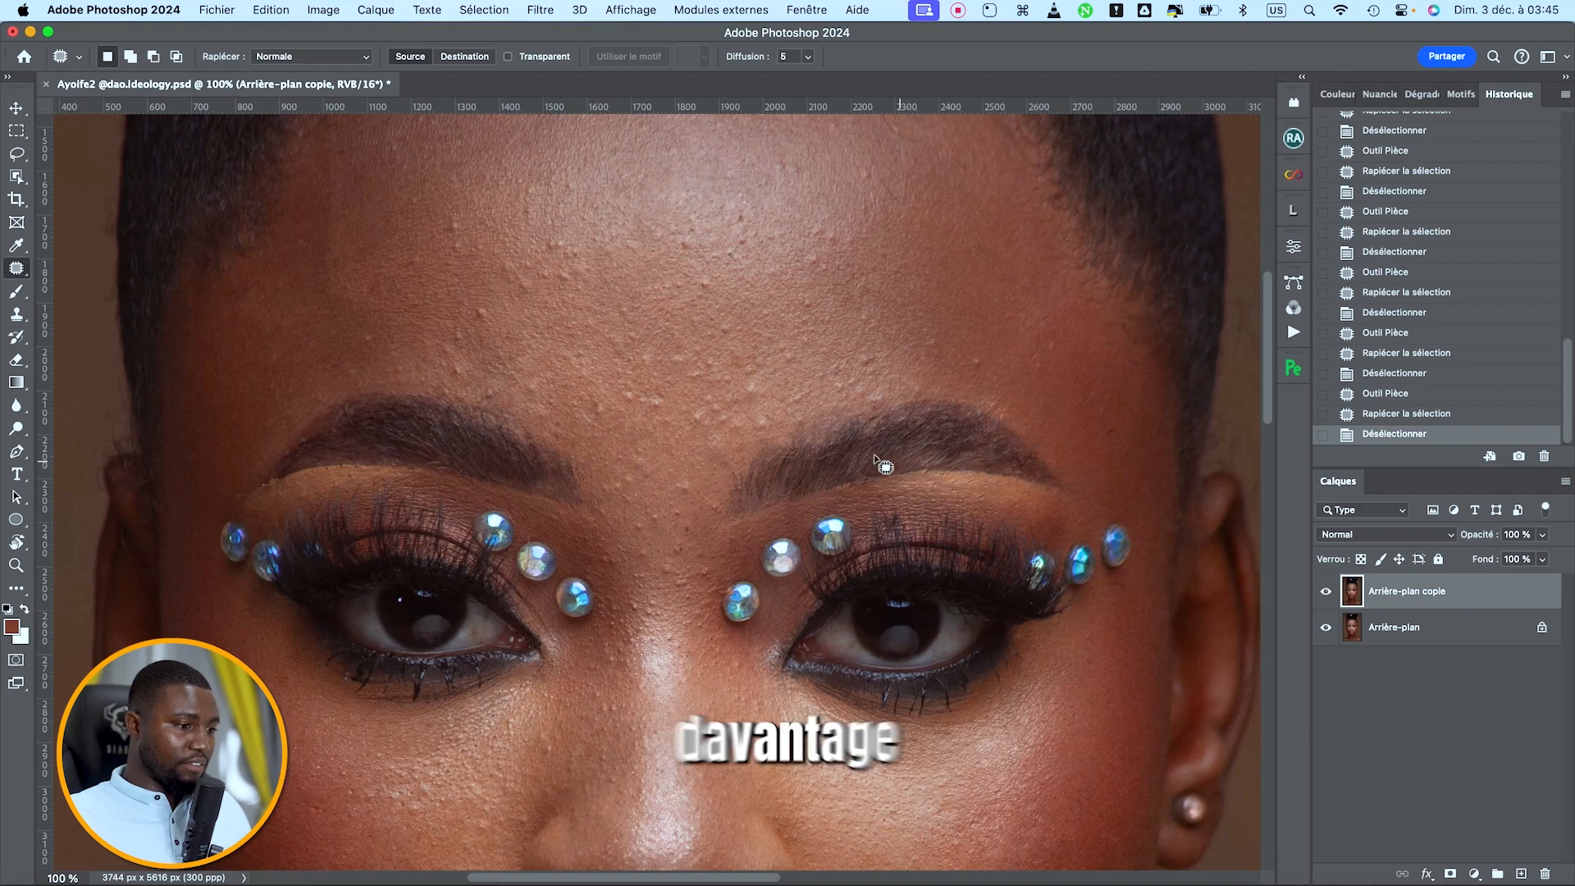
Step: Patch the small bump on the forehead above the left eyebrow with neighbouring skin, and clear the selection
key(super+minus)
key(super+plus)
key(super+plus)
key(super+plus)
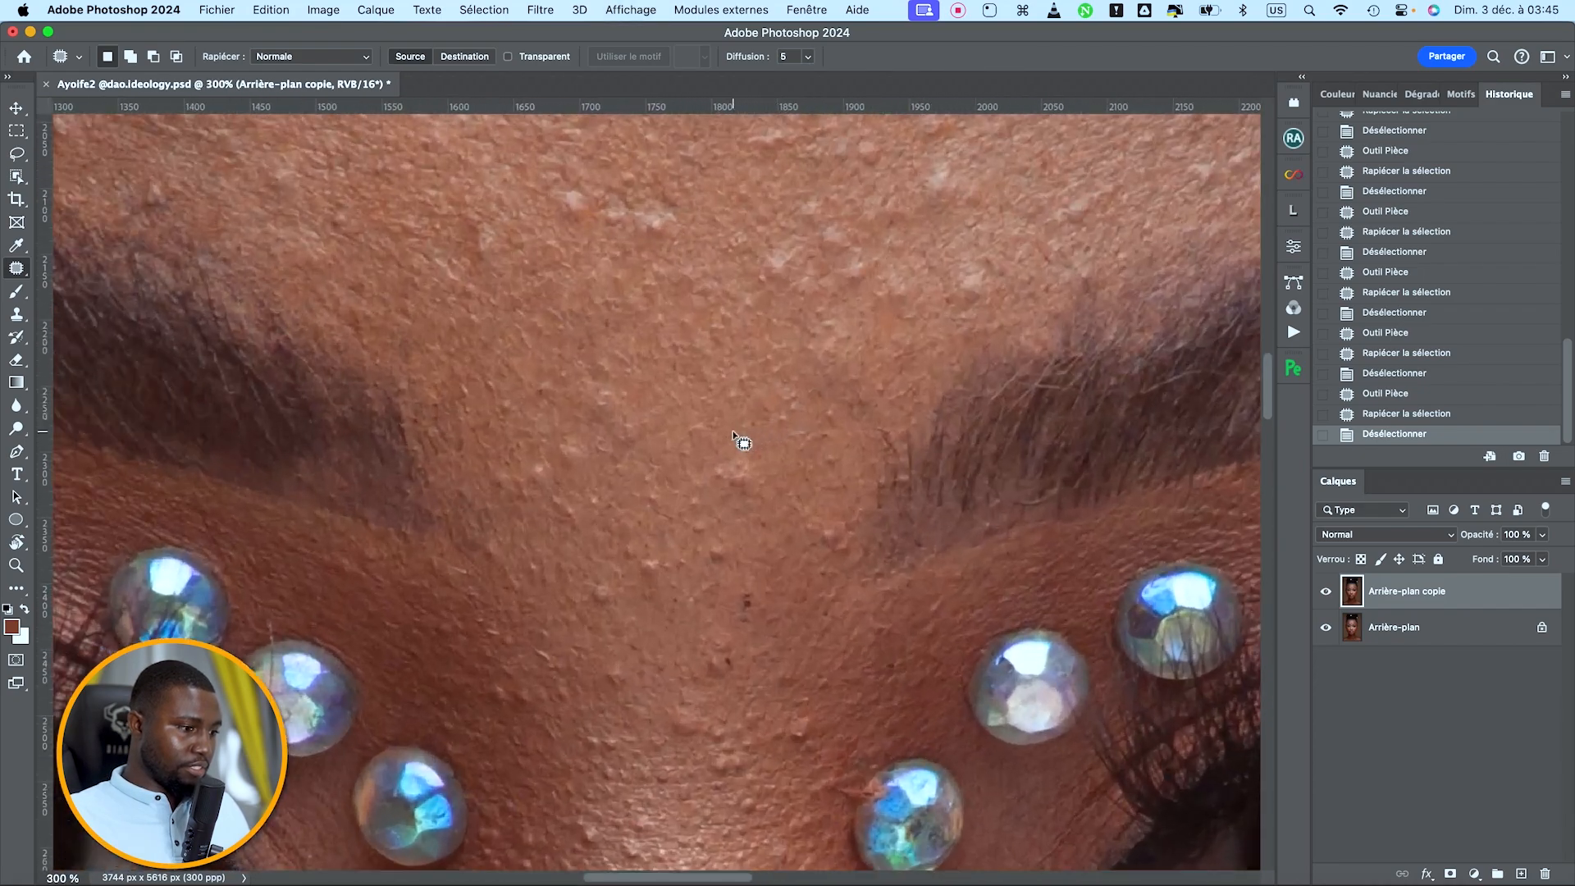
key(super+minus)
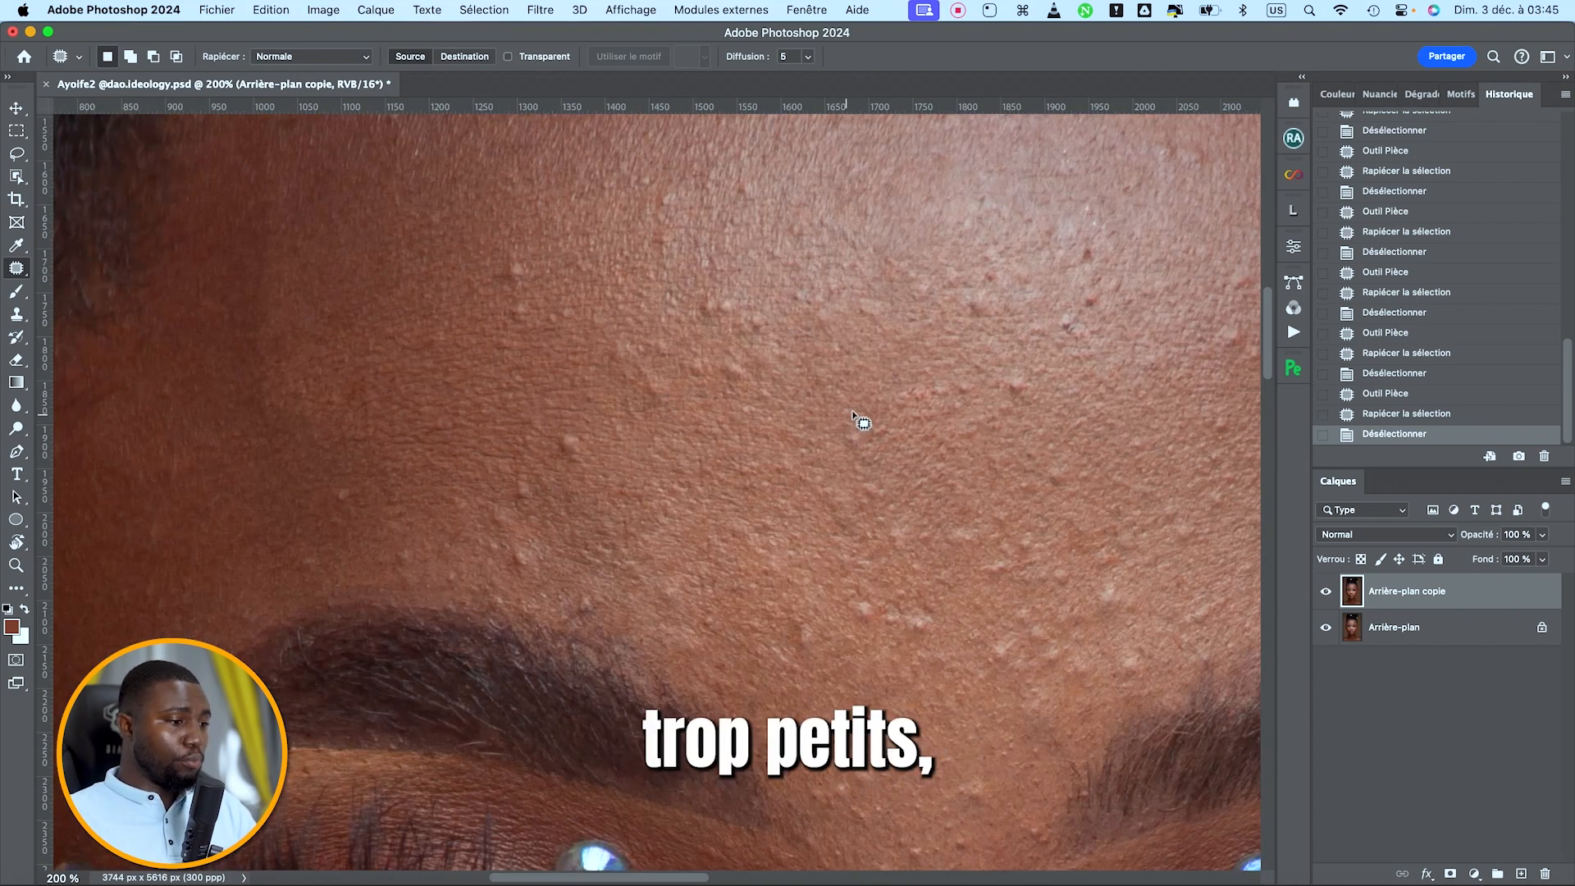
scroll(588, 345, up, 2)
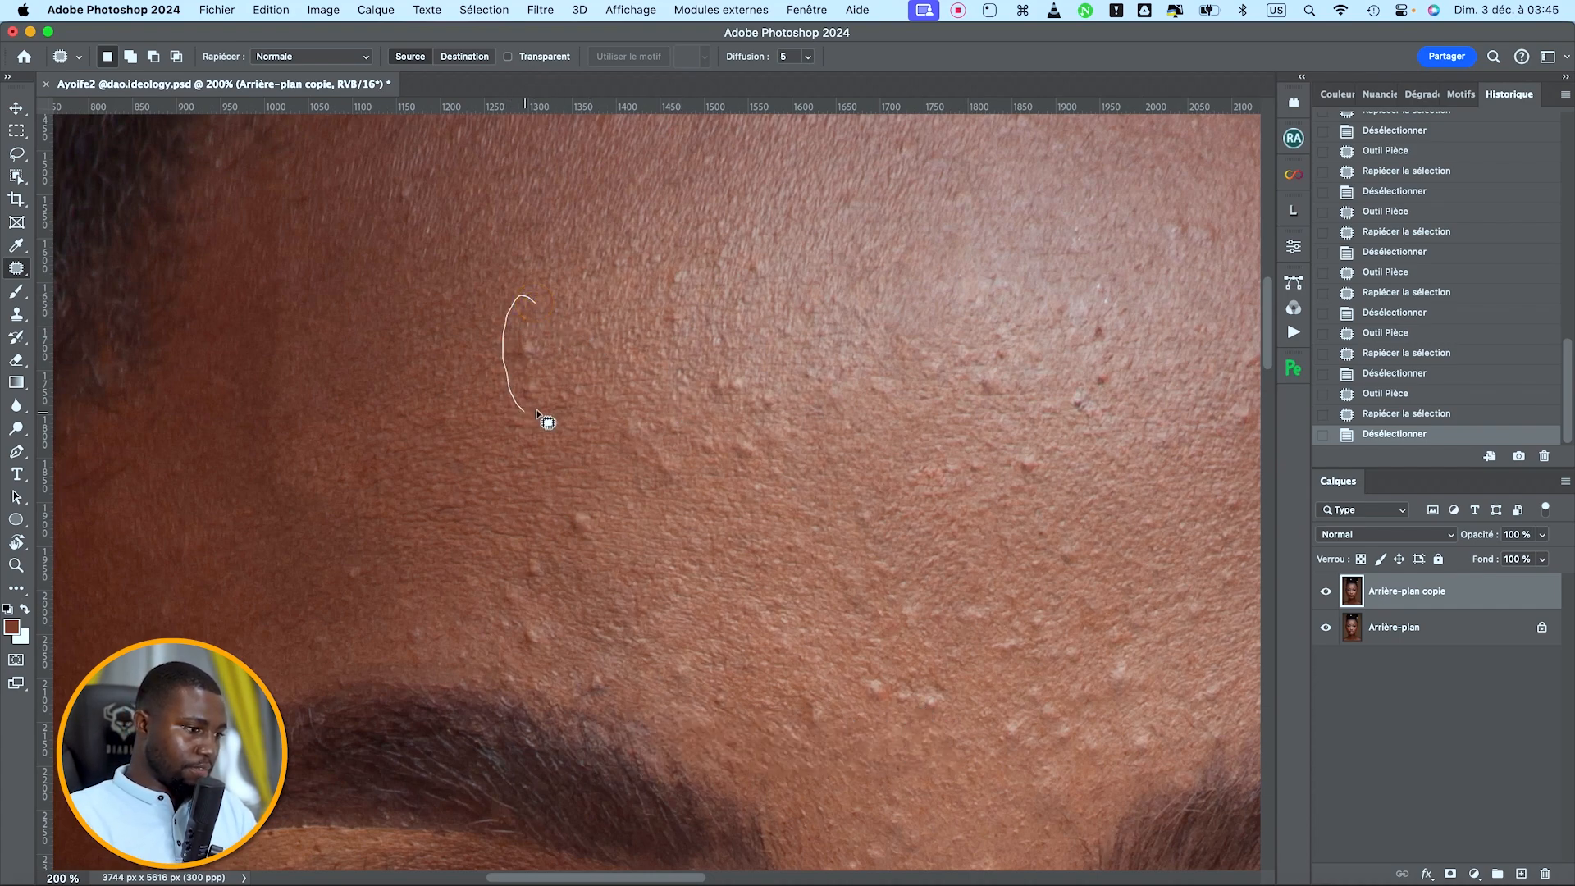
drag(540, 322, 533, 302)
drag(513, 357, 548, 350)
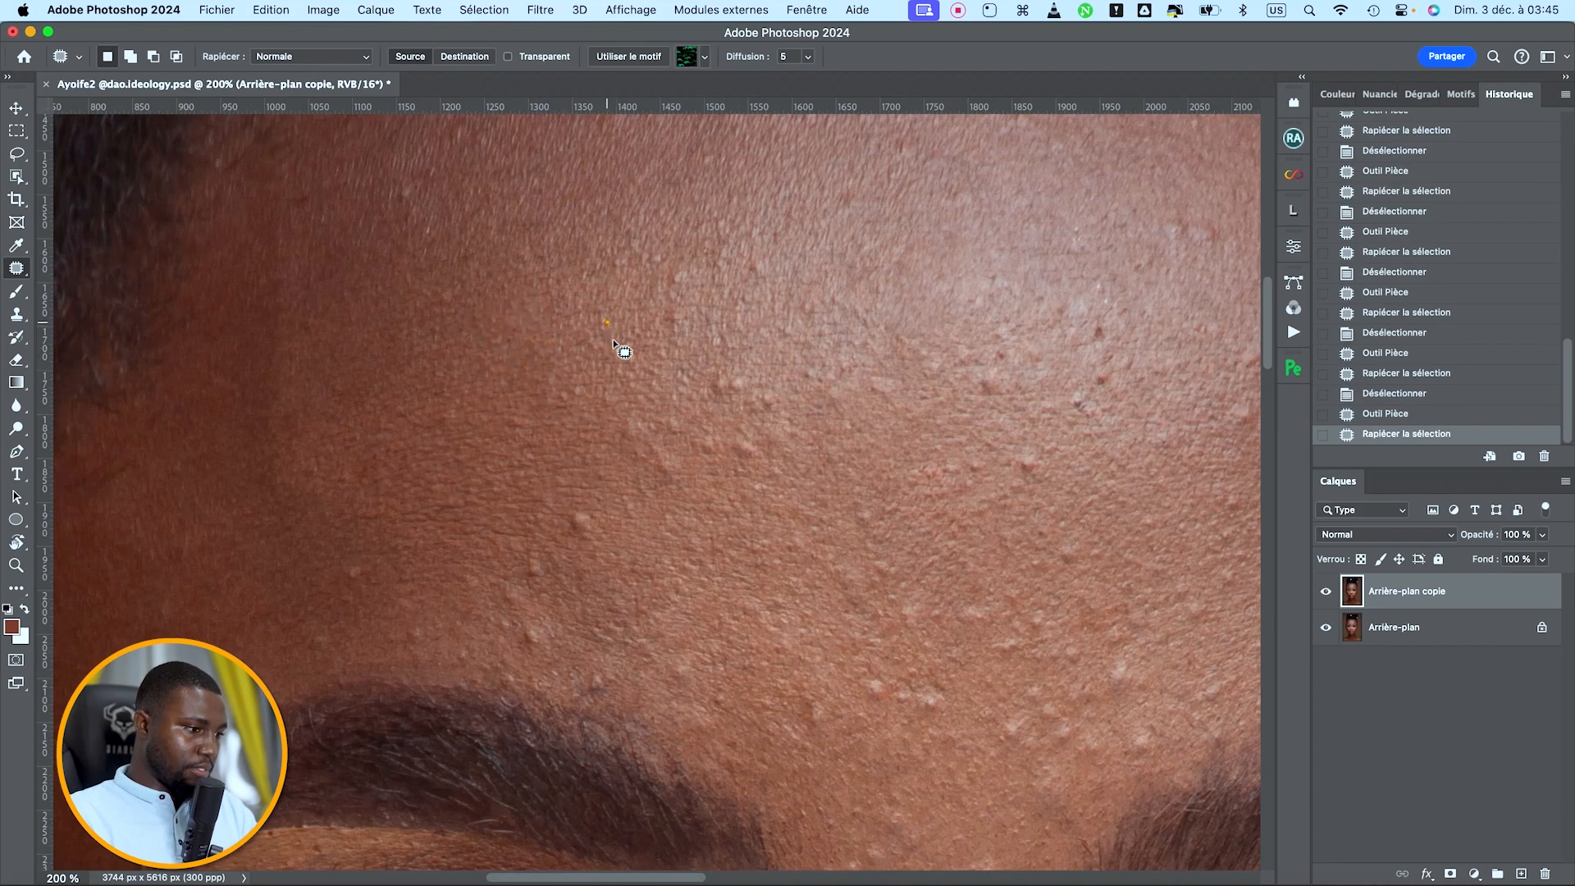
click(607, 323)
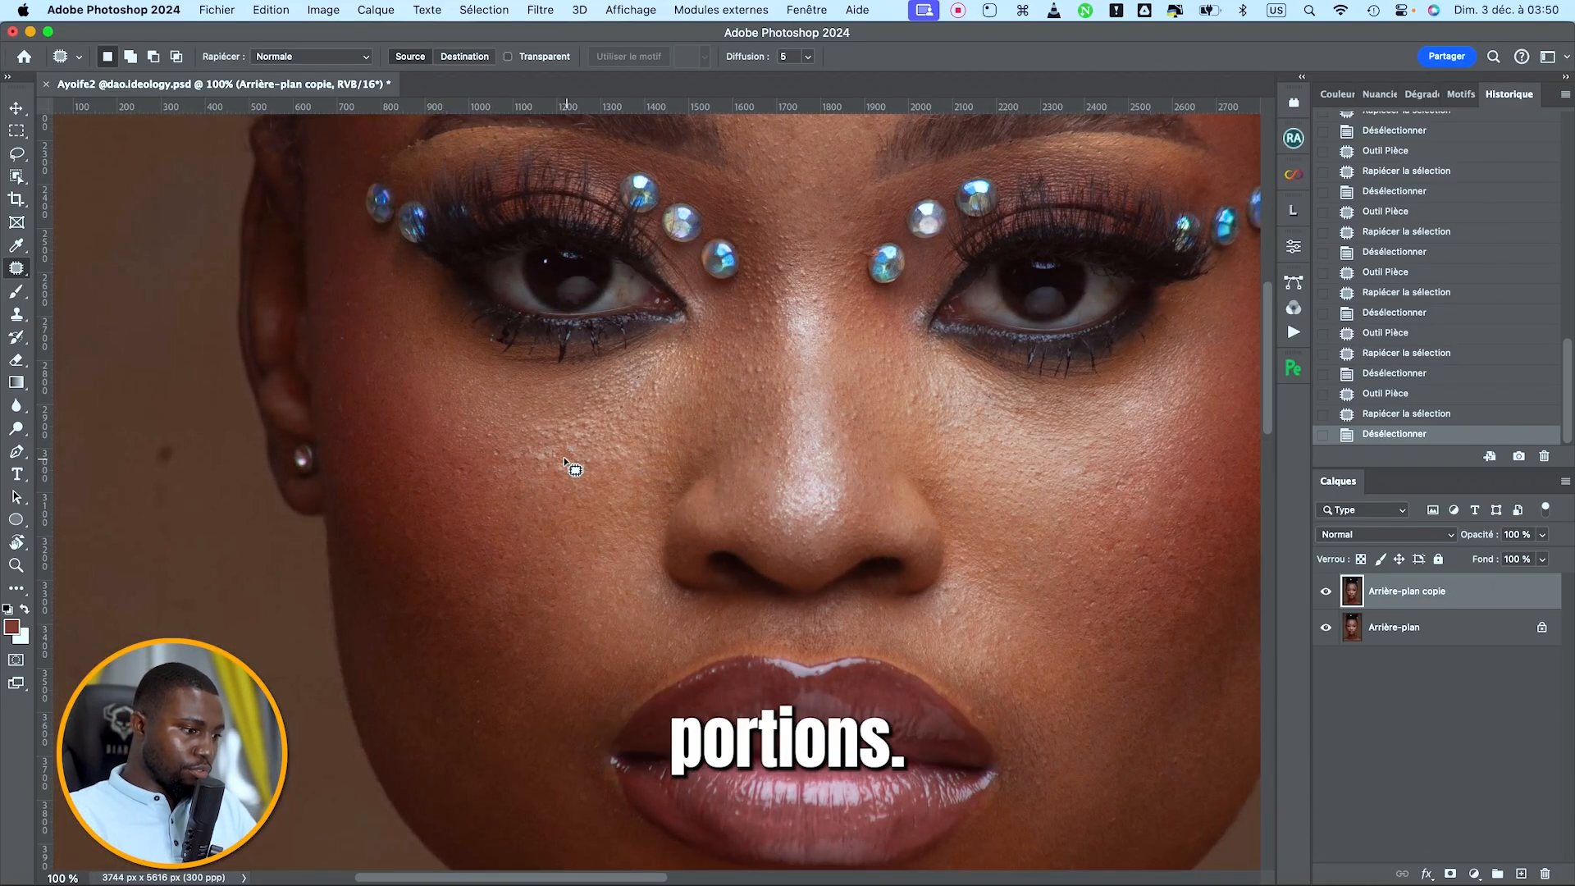
Step: Try to patch the large textured area under the left eye with smoother cheek skin, and undo the patch
mouse_move(566, 461)
mouse_down()
mouse_move(552, 401)
mouse_move(489, 445)
mouse_move(509, 505)
mouse_move(581, 480)
mouse_move(648, 394)
mouse_up()
drag(591, 450, 599, 574)
key(super+d)
key(super+plus)
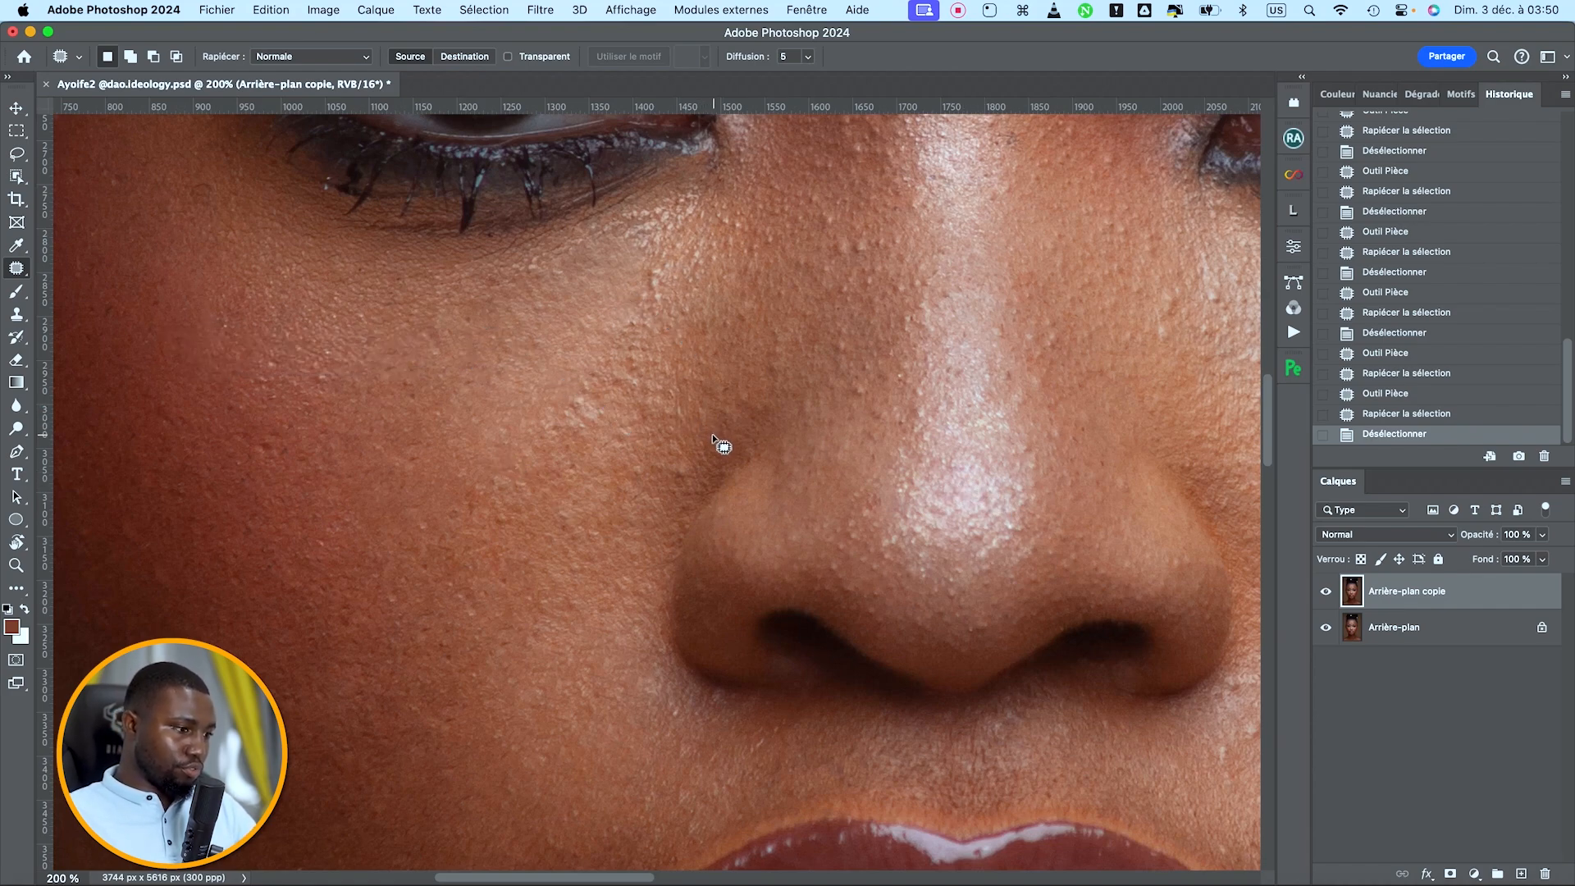
key(super+z)
key(super+z)
click(677, 429)
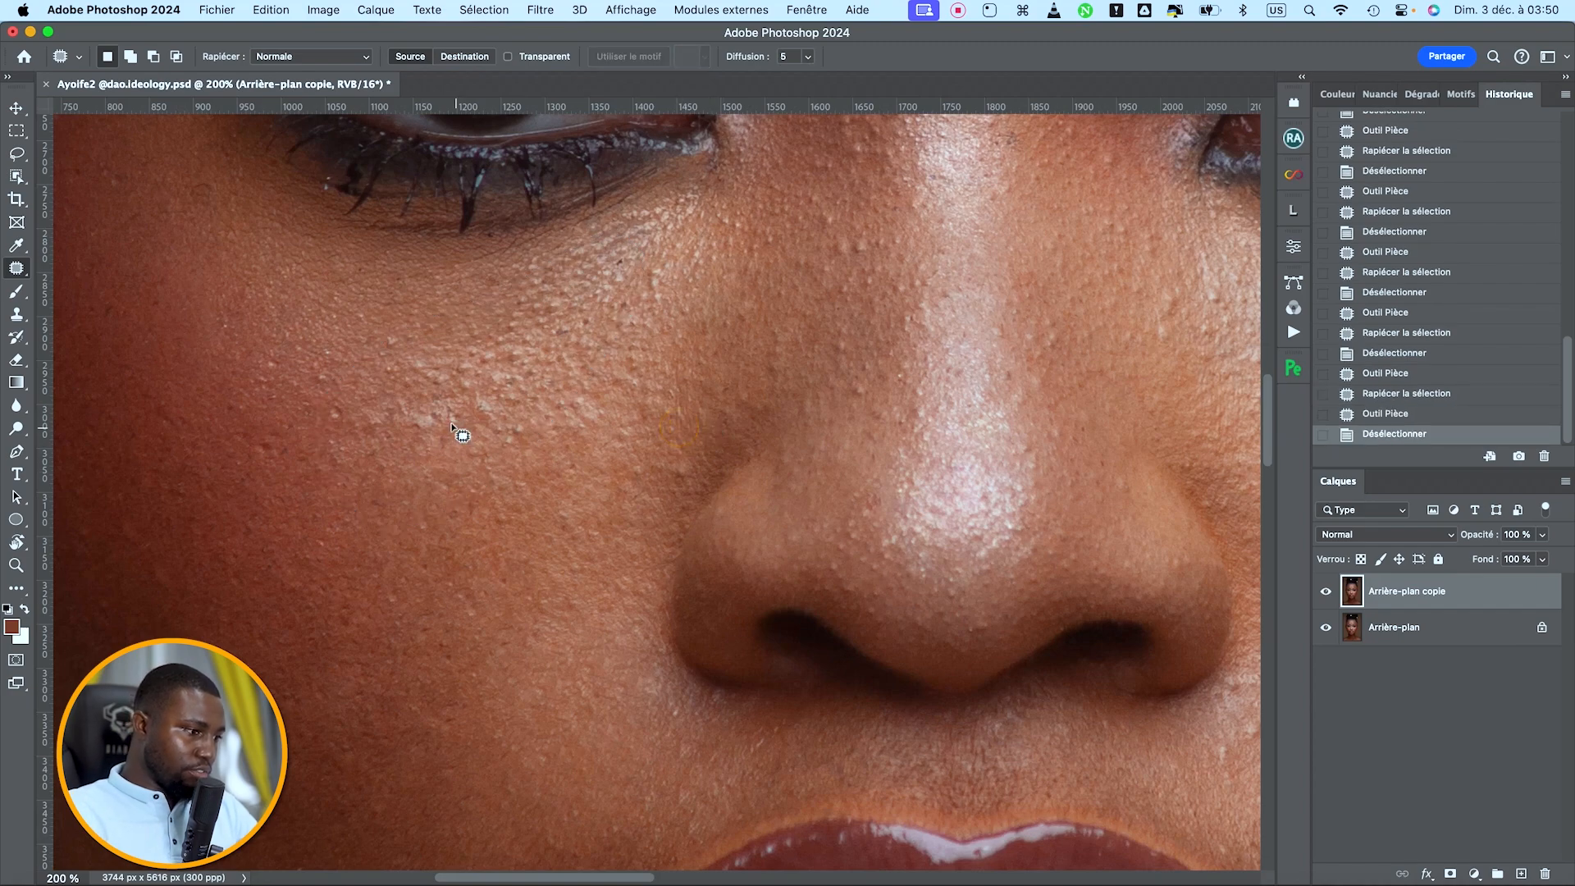
Step: Patch the small raised bumps on the cheek under the left eye with smoother skin just below, clearing the selection after each
drag(444, 410, 438, 419)
drag(423, 420, 453, 453)
click(453, 468)
drag(495, 402, 480, 388)
drag(480, 402, 510, 474)
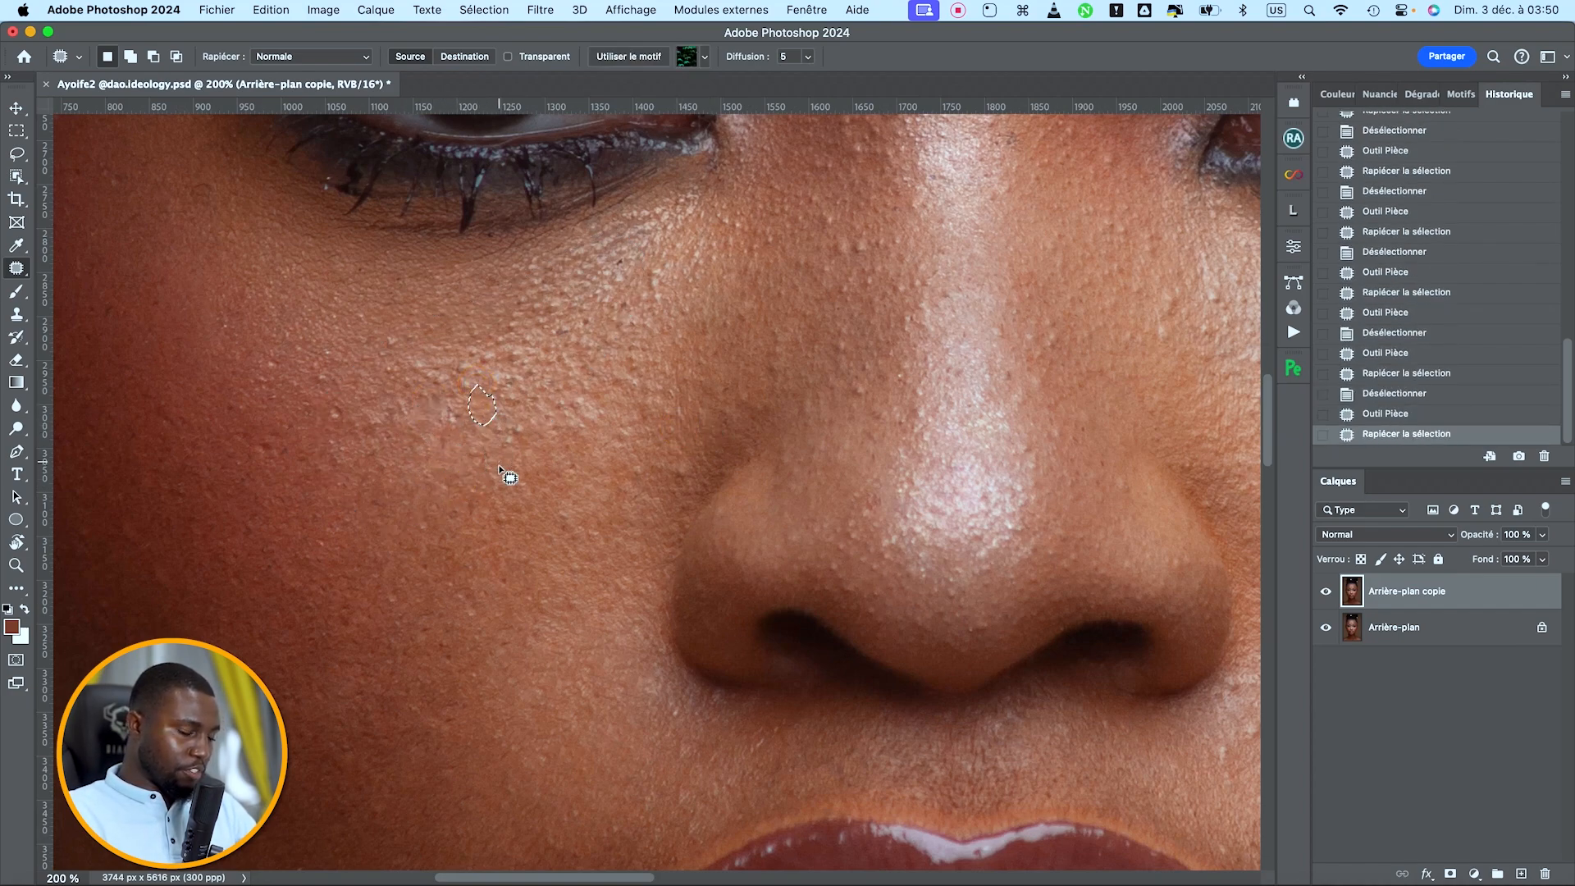
click(499, 461)
Step: Patch the bumpy skin between the inner corner of the left eye and the nose, and clear the selection
drag(661, 403, 620, 562)
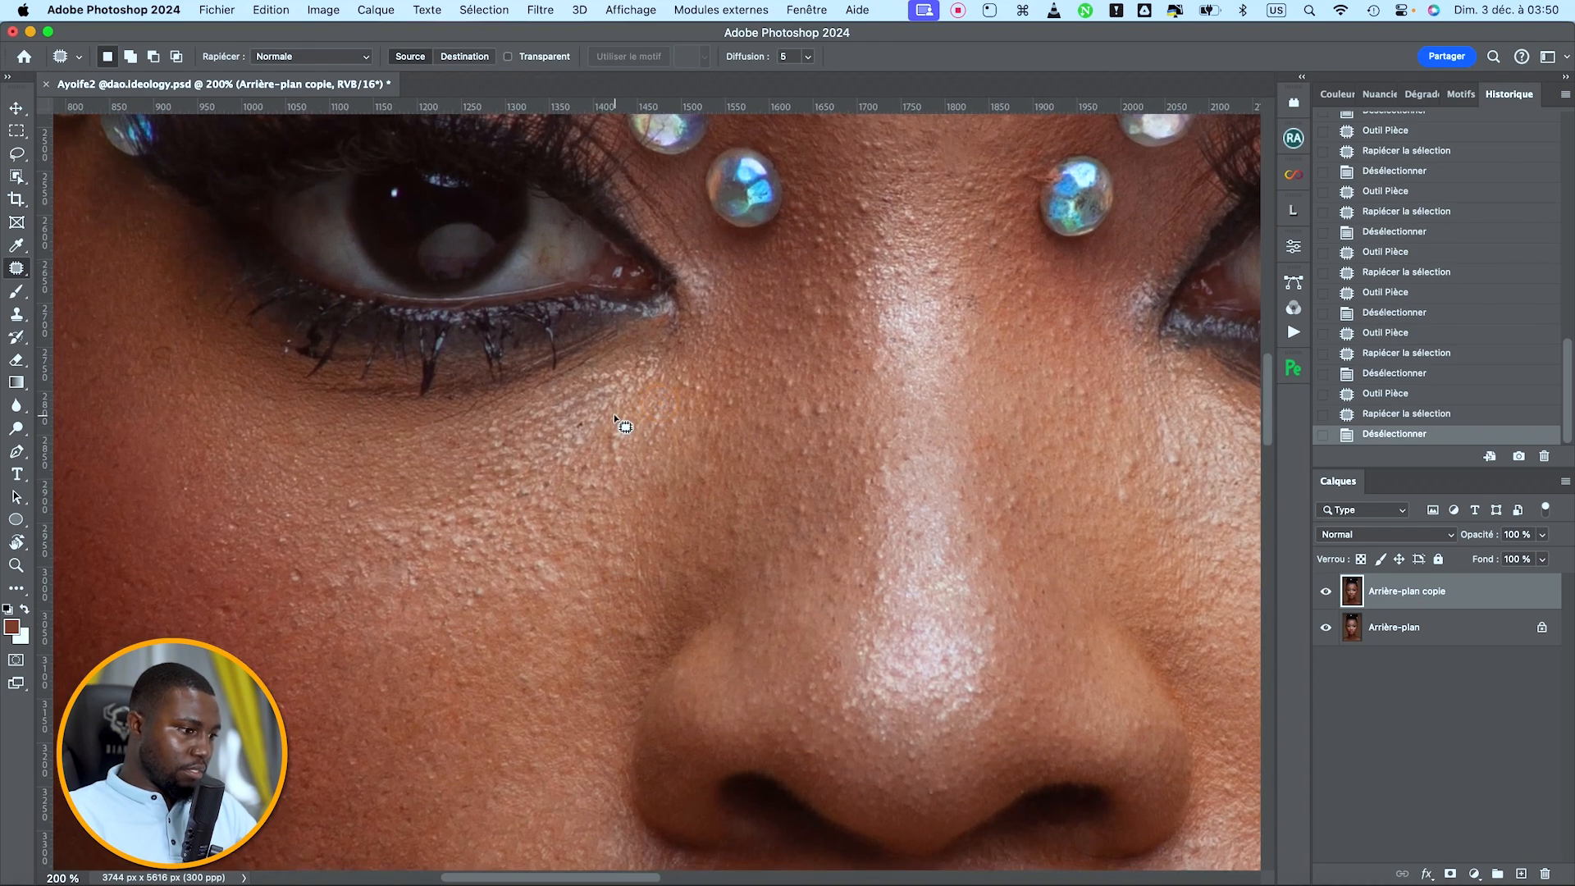
mouse_move(607, 474)
mouse_down()
mouse_move(621, 417)
mouse_move(690, 467)
mouse_up()
click(728, 471)
Step: Patch the blemishes on the skin between the eyebrows, near the inner gems, clearing the selection after each area
drag(816, 447, 626, 551)
drag(828, 446, 856, 556)
mouse_move(646, 317)
mouse_down()
mouse_move(569, 492)
mouse_move(599, 542)
mouse_move(592, 505)
mouse_move(593, 559)
mouse_up()
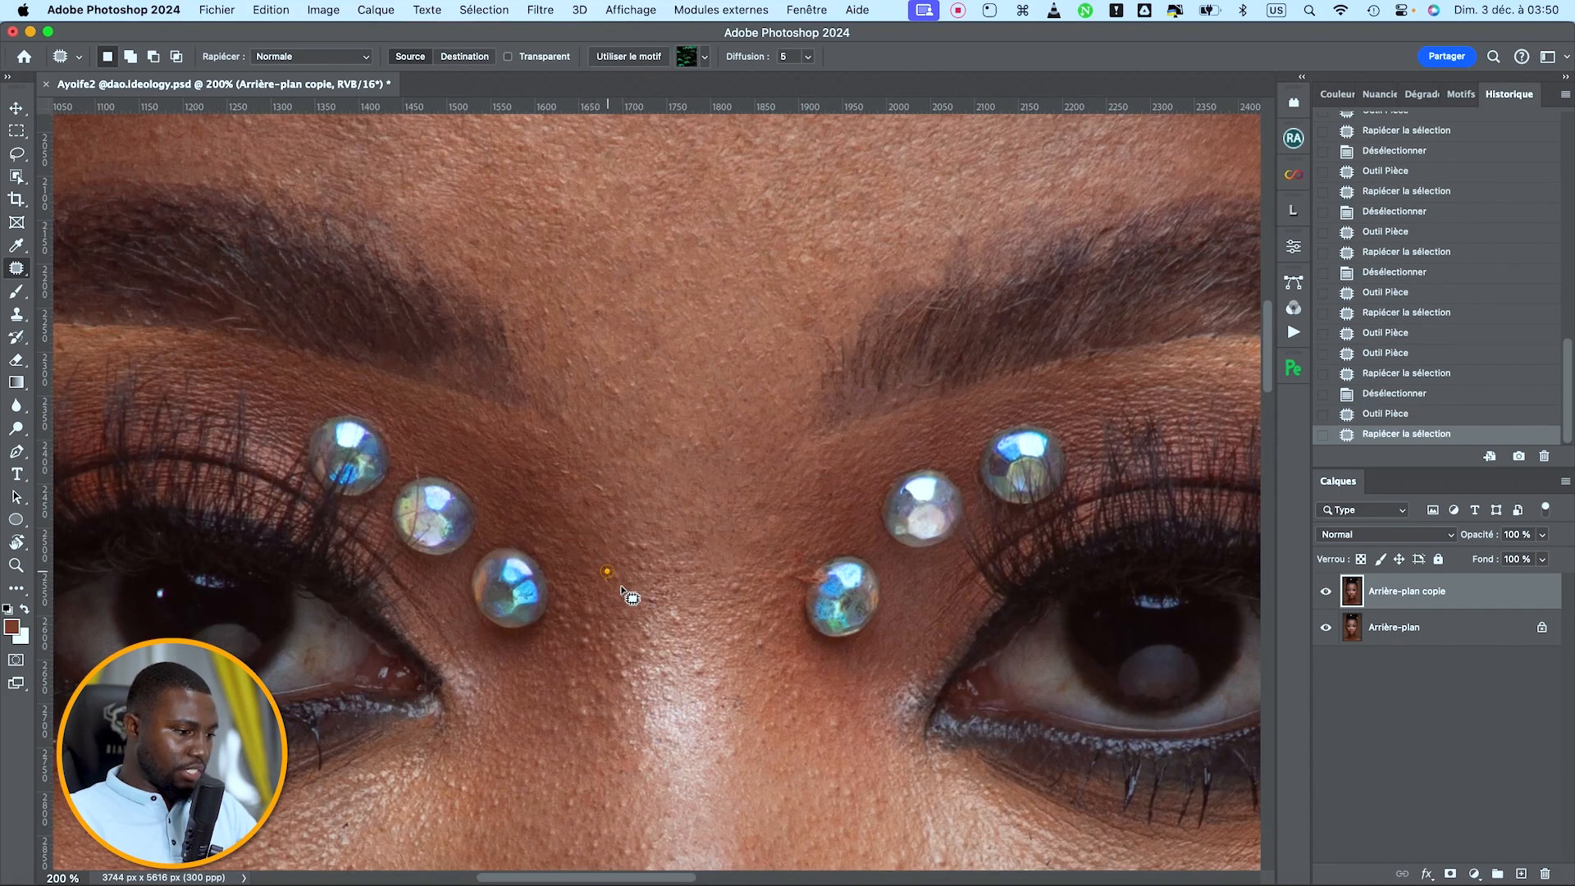
key(super+d)
mouse_move(633, 636)
mouse_down()
mouse_move(628, 513)
mouse_move(579, 532)
mouse_move(606, 456)
mouse_up()
key(super+d)
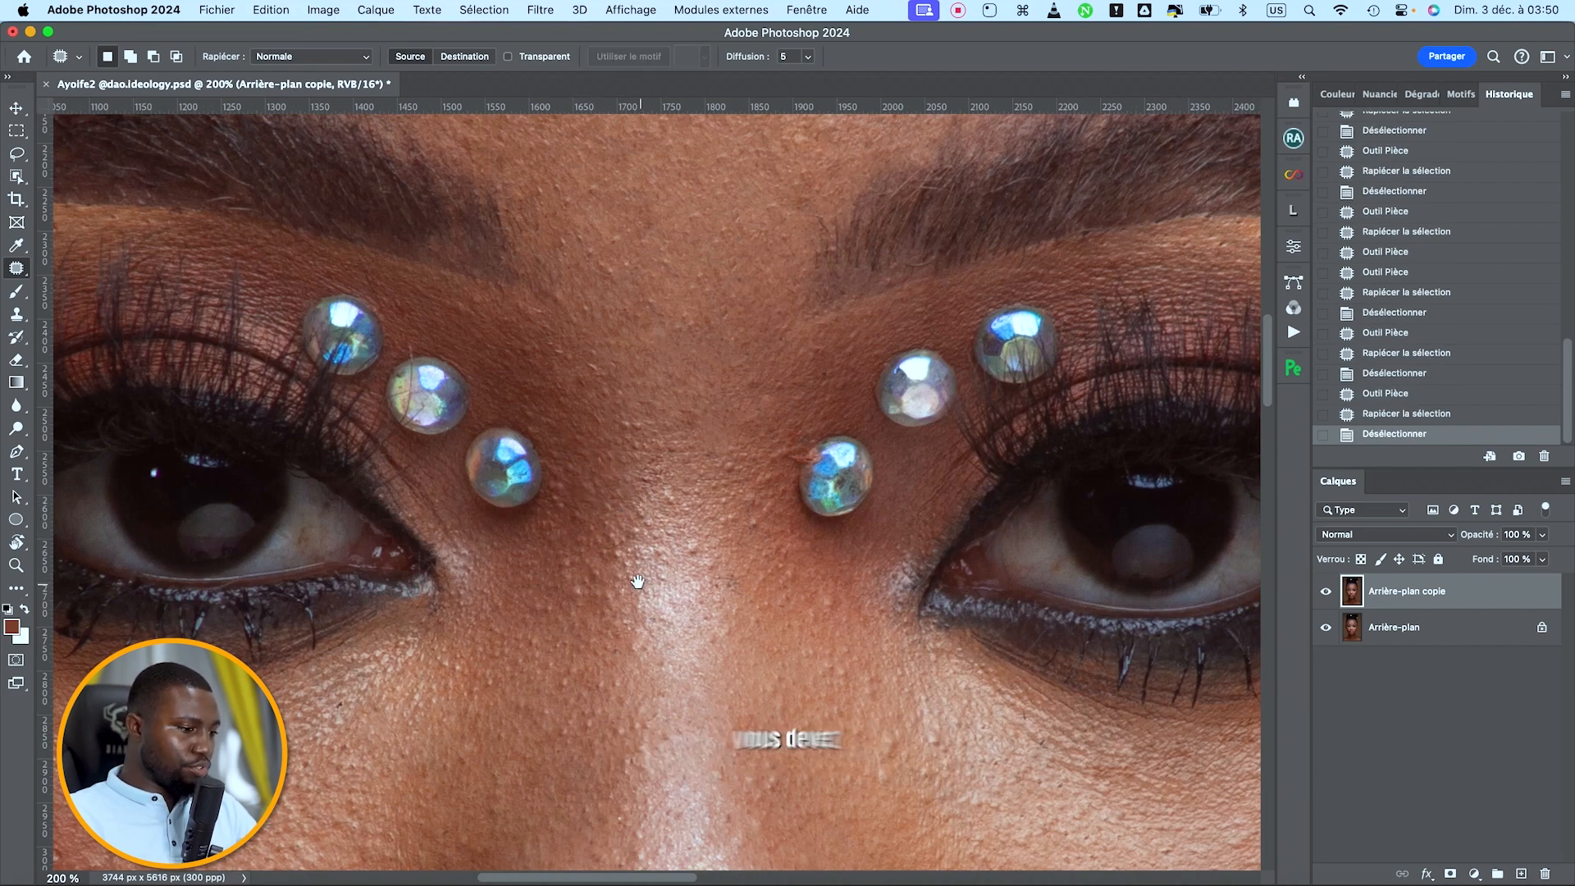
Step: Patch the remaining small bumps at the top of the nose bridge between the two lowest gems, and clear the selection
drag(636, 585, 652, 515)
mouse_move(580, 469)
mouse_down()
mouse_move(585, 536)
mouse_move(603, 520)
mouse_move(589, 491)
mouse_move(552, 549)
mouse_move(574, 540)
mouse_move(580, 495)
mouse_up()
key(super+d)
key(super+d)
drag(702, 475, 635, 495)
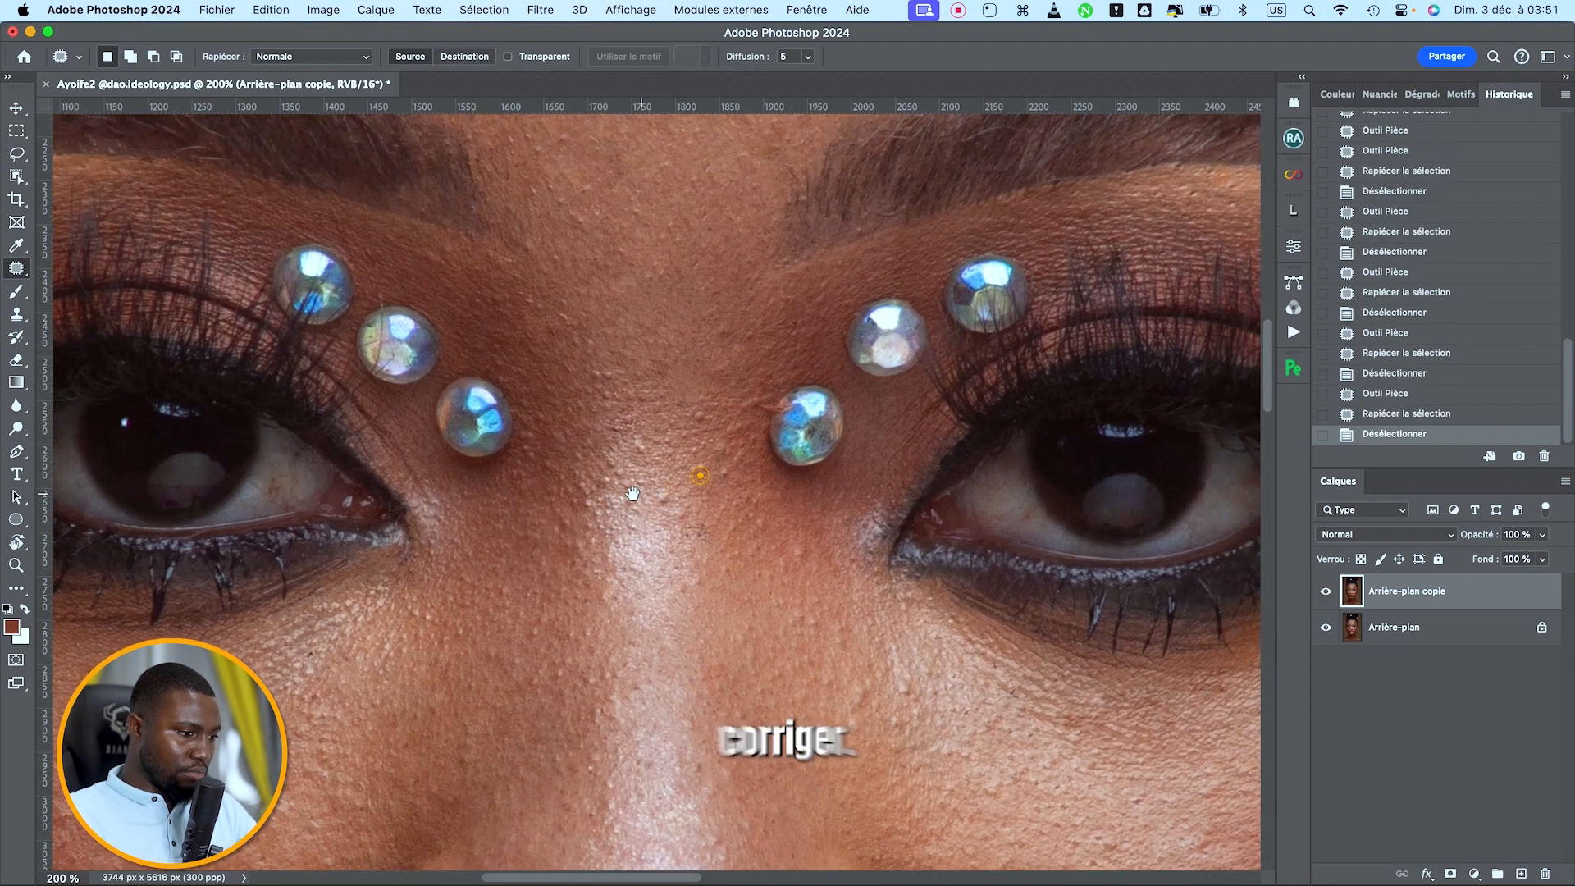
Step: Patch the red mark on the skin beside the lowest gem near the right eye with clean neighbouring skin, and clear the selection
scroll(627, 430, up, 4)
scroll(628, 430, right, 2)
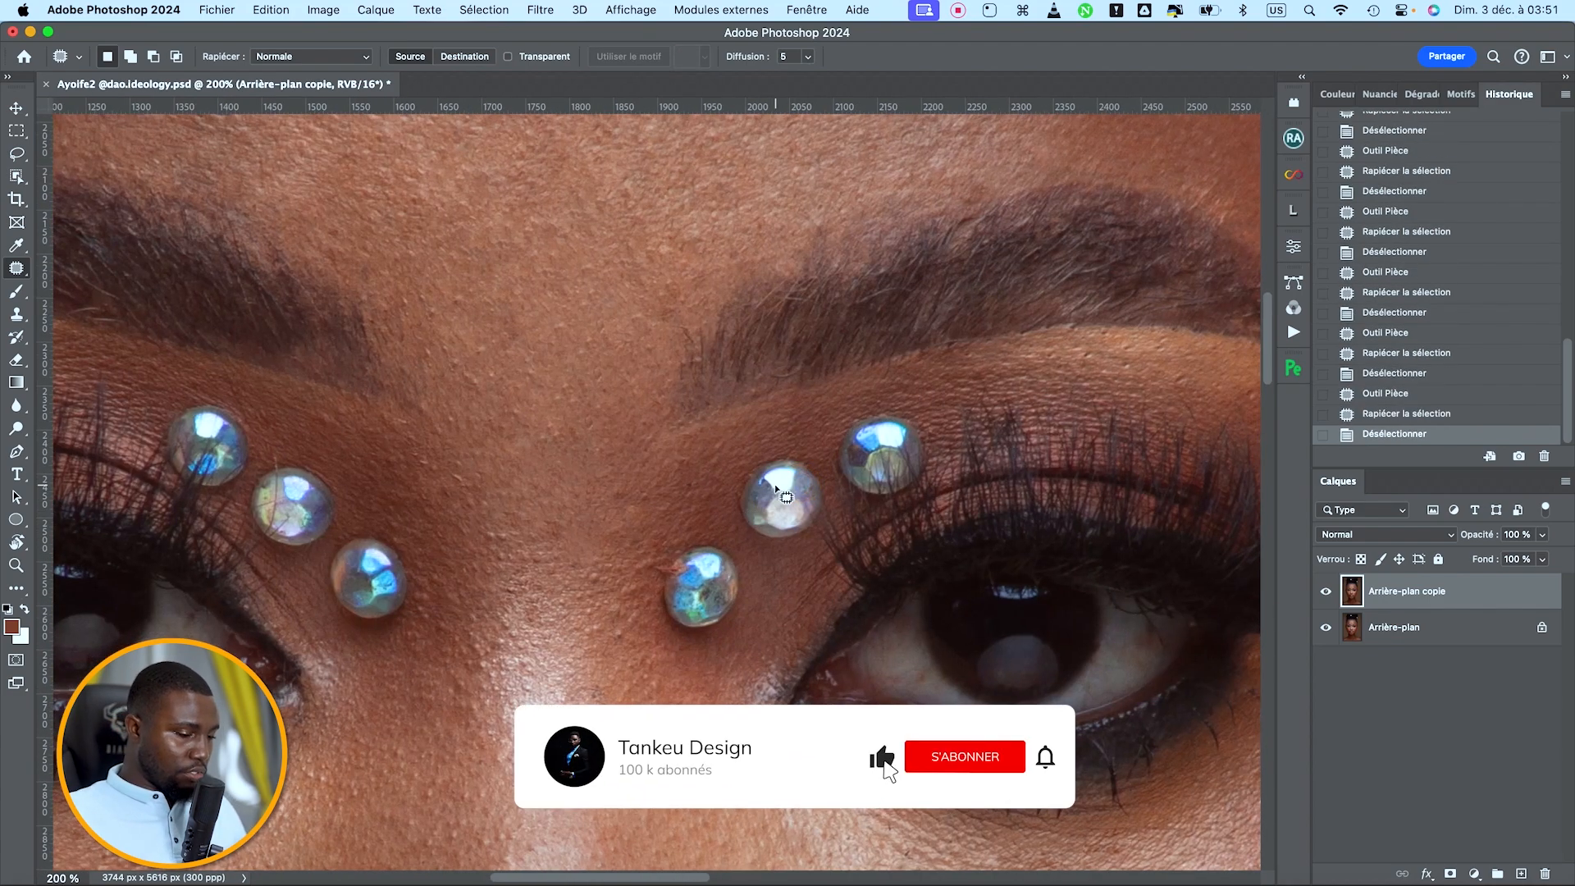
key(super+minus)
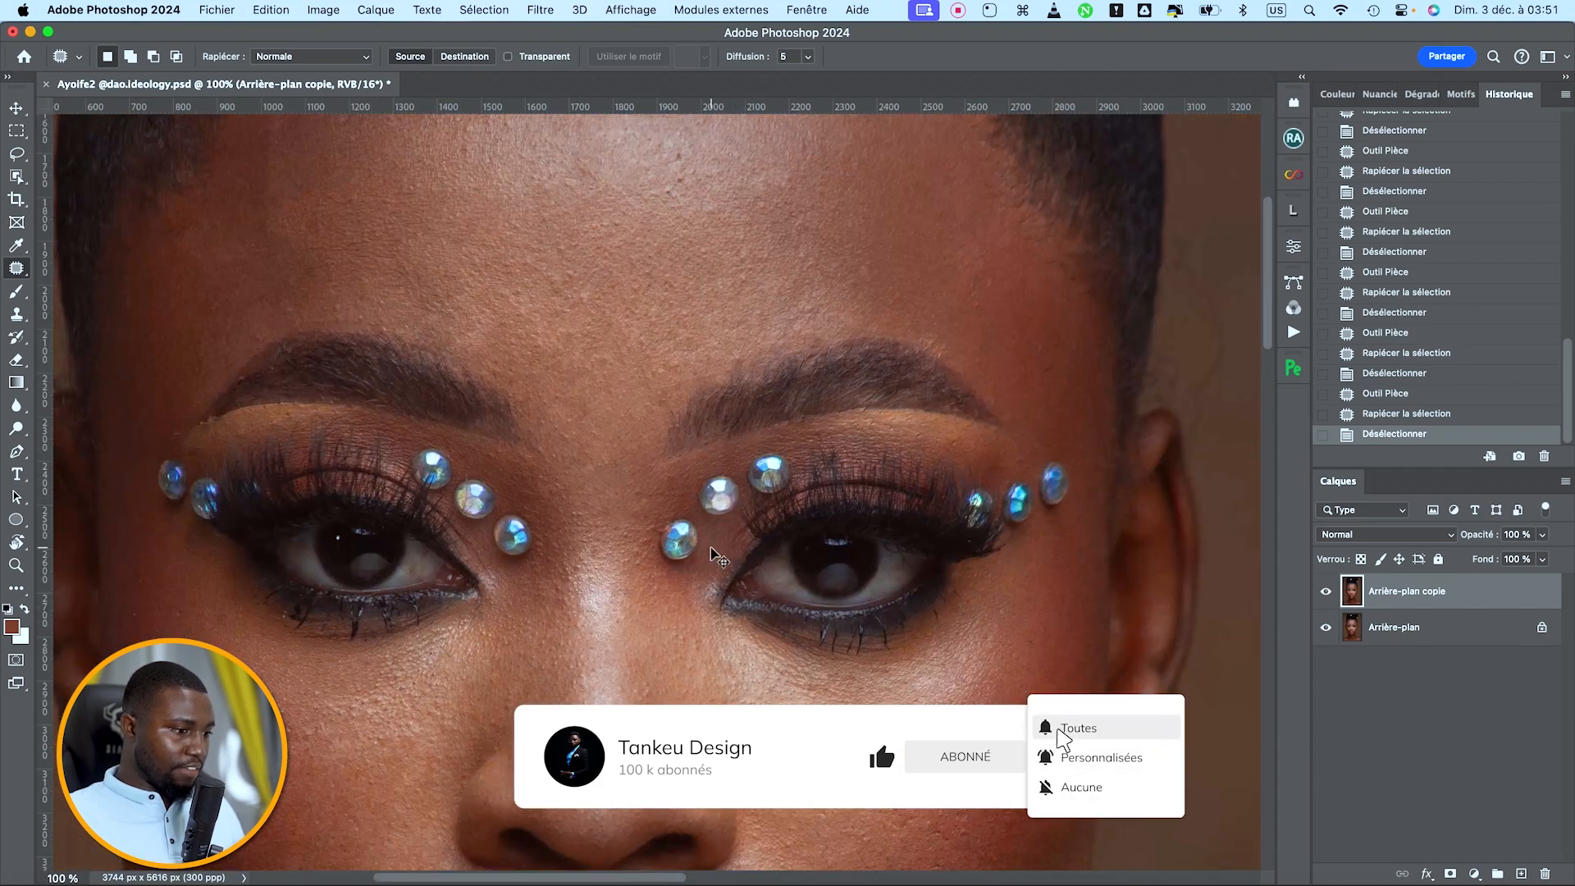
key(super+plus)
key(super+plus)
key(super+plus)
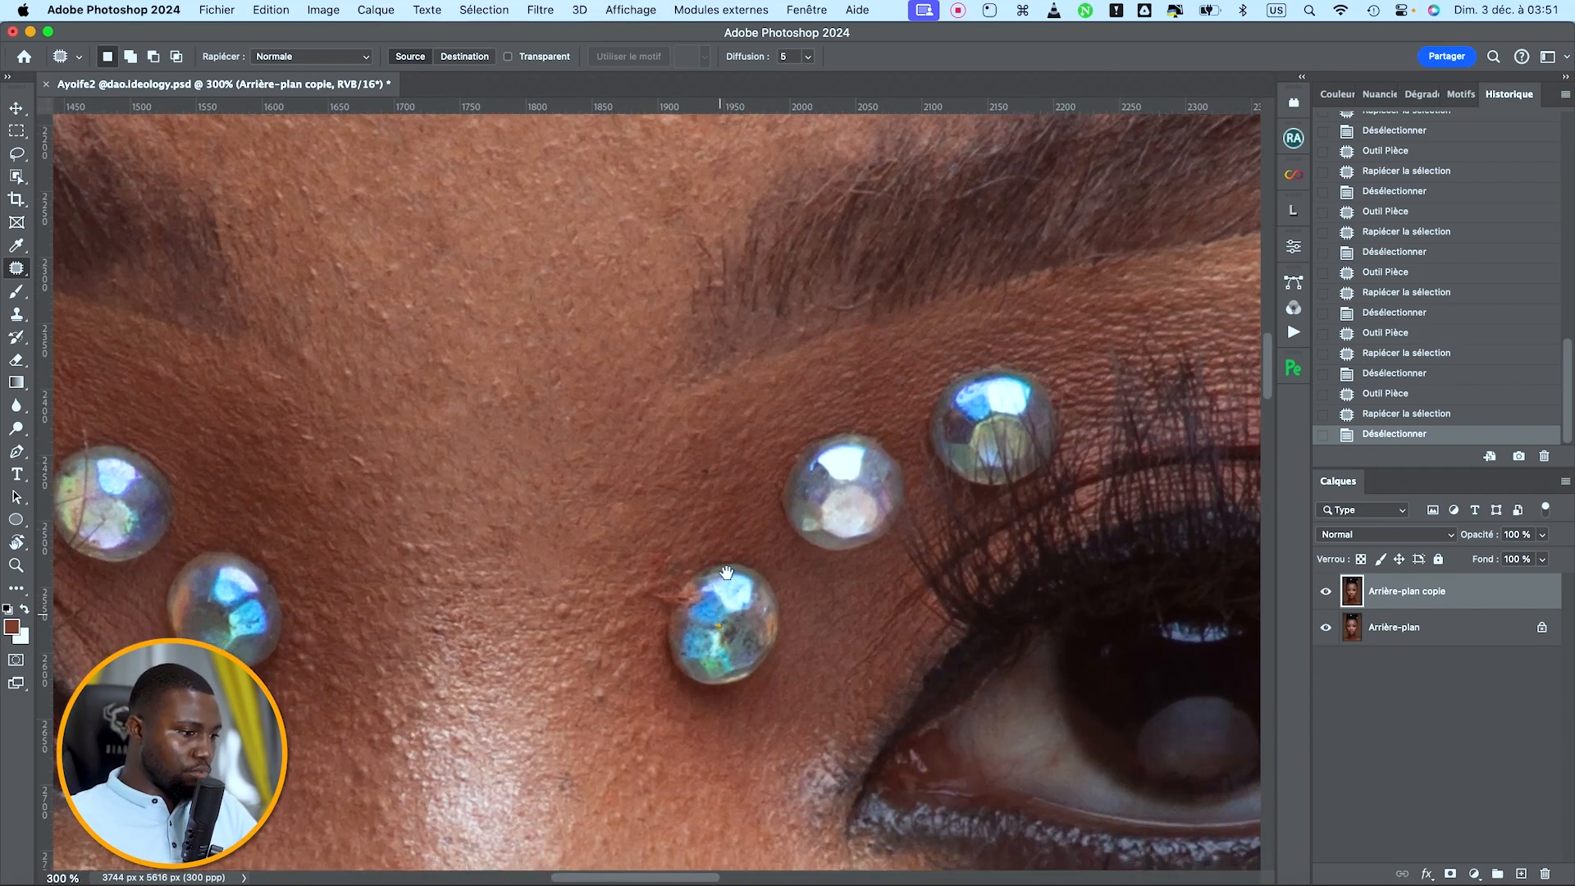
key(super+plus)
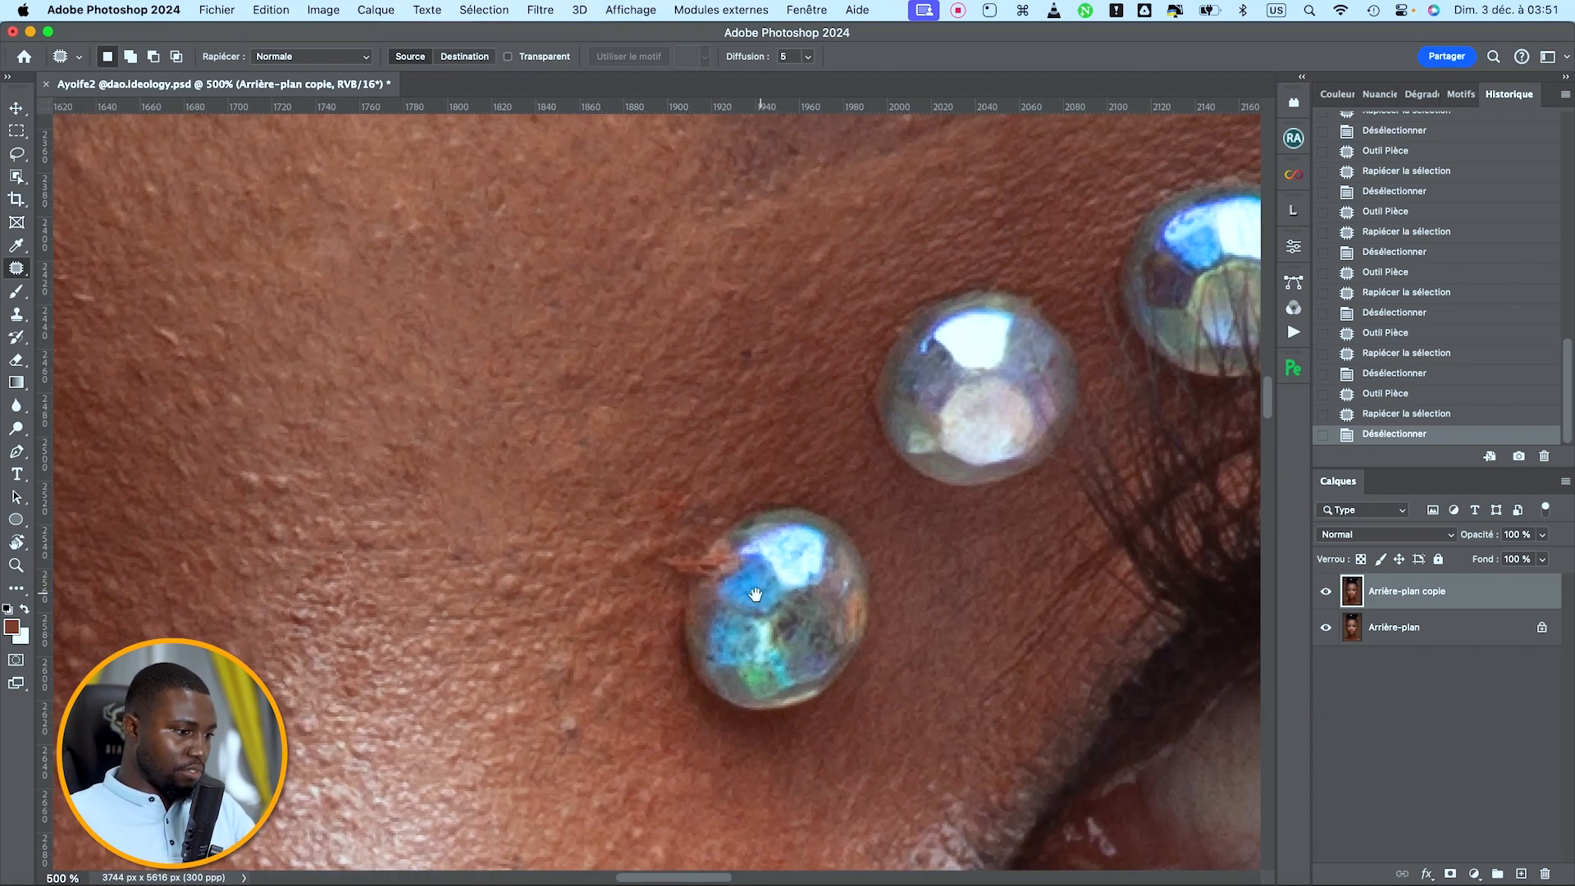
scroll(756, 594, down, 3)
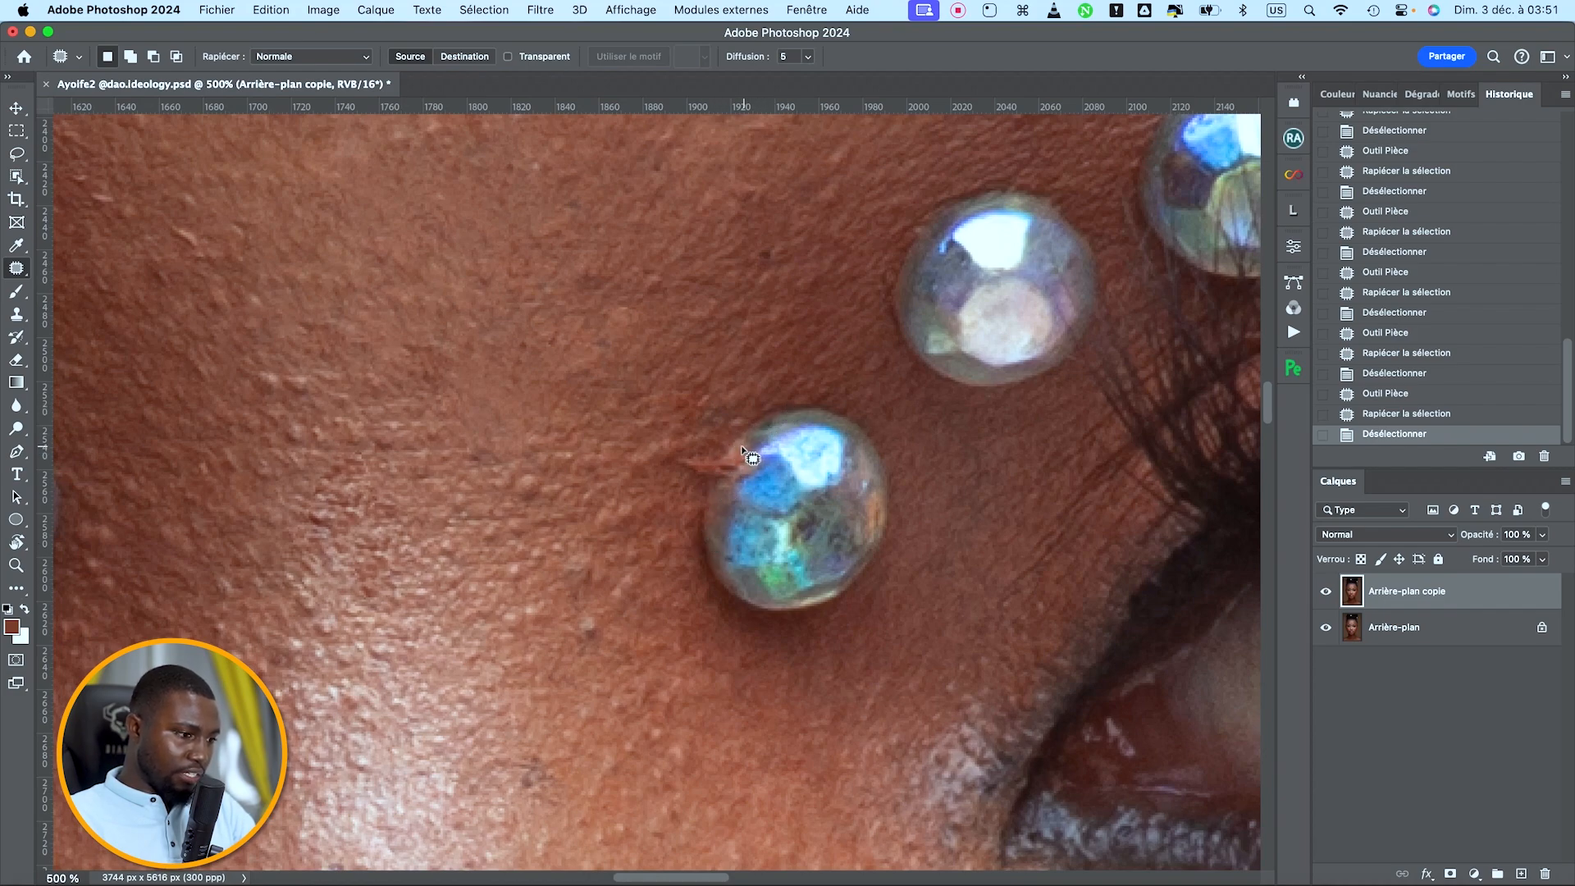
drag(730, 442, 715, 464)
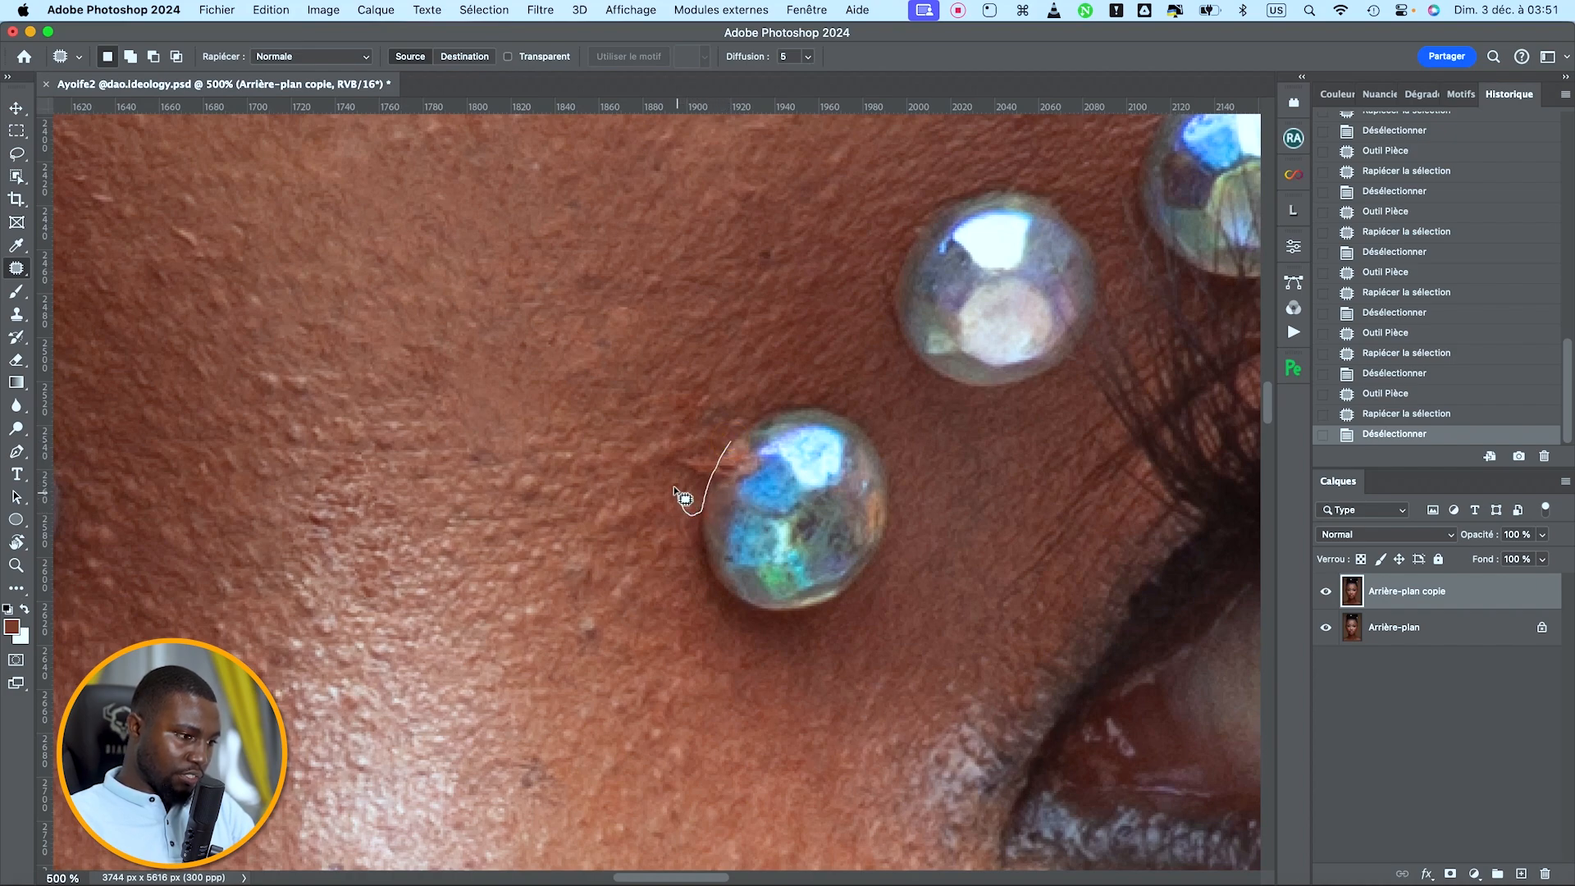
mouse_move(720, 422)
mouse_down()
mouse_move(729, 436)
mouse_move(651, 526)
mouse_up()
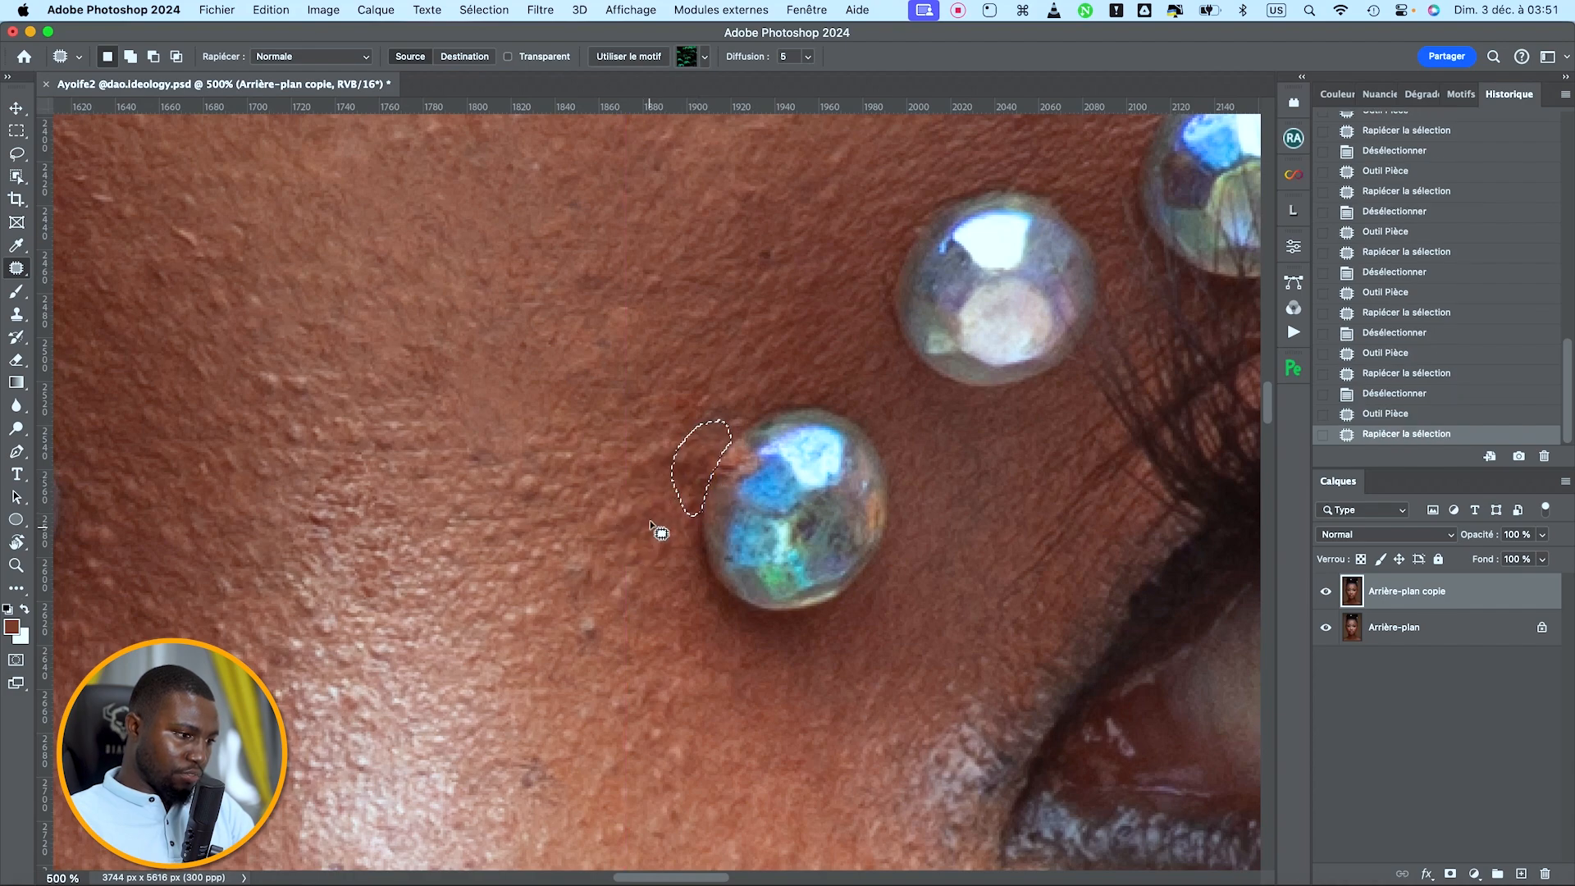
click(739, 362)
Step: Patch the small spot on the skin above that gem with neighbouring skin, and clear the selection
mouse_move(710, 364)
mouse_down()
mouse_move(668, 419)
mouse_move(697, 416)
mouse_move(709, 366)
mouse_up()
drag(704, 378, 792, 338)
click(793, 338)
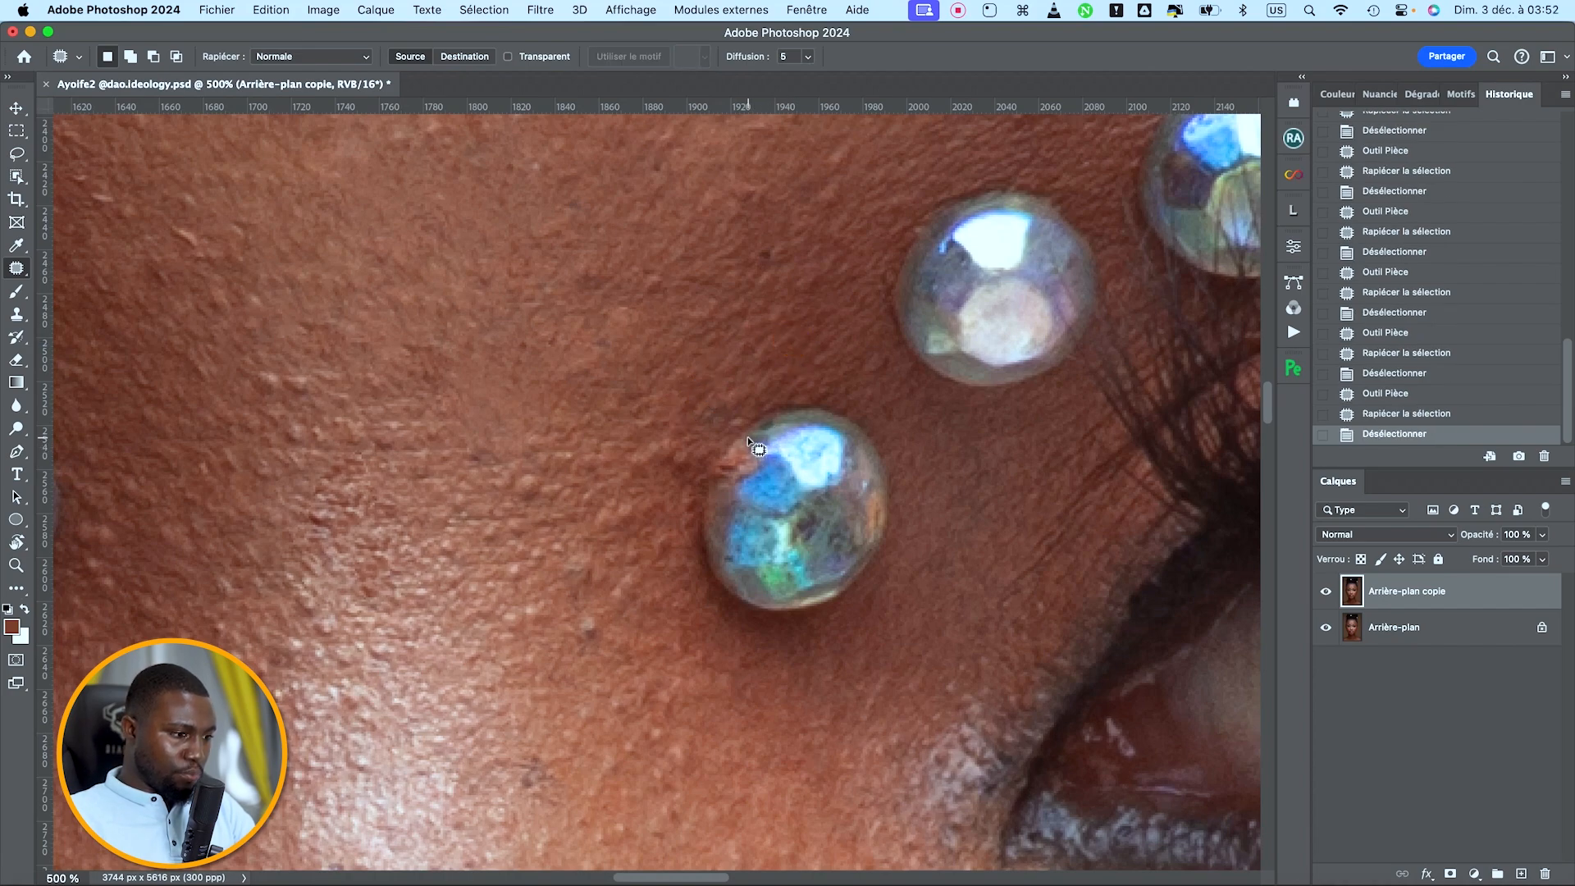
Step: Patch the reddish residue overlapping the upper edge of the gem with the gem's own surface, and clear the selection
click(751, 432)
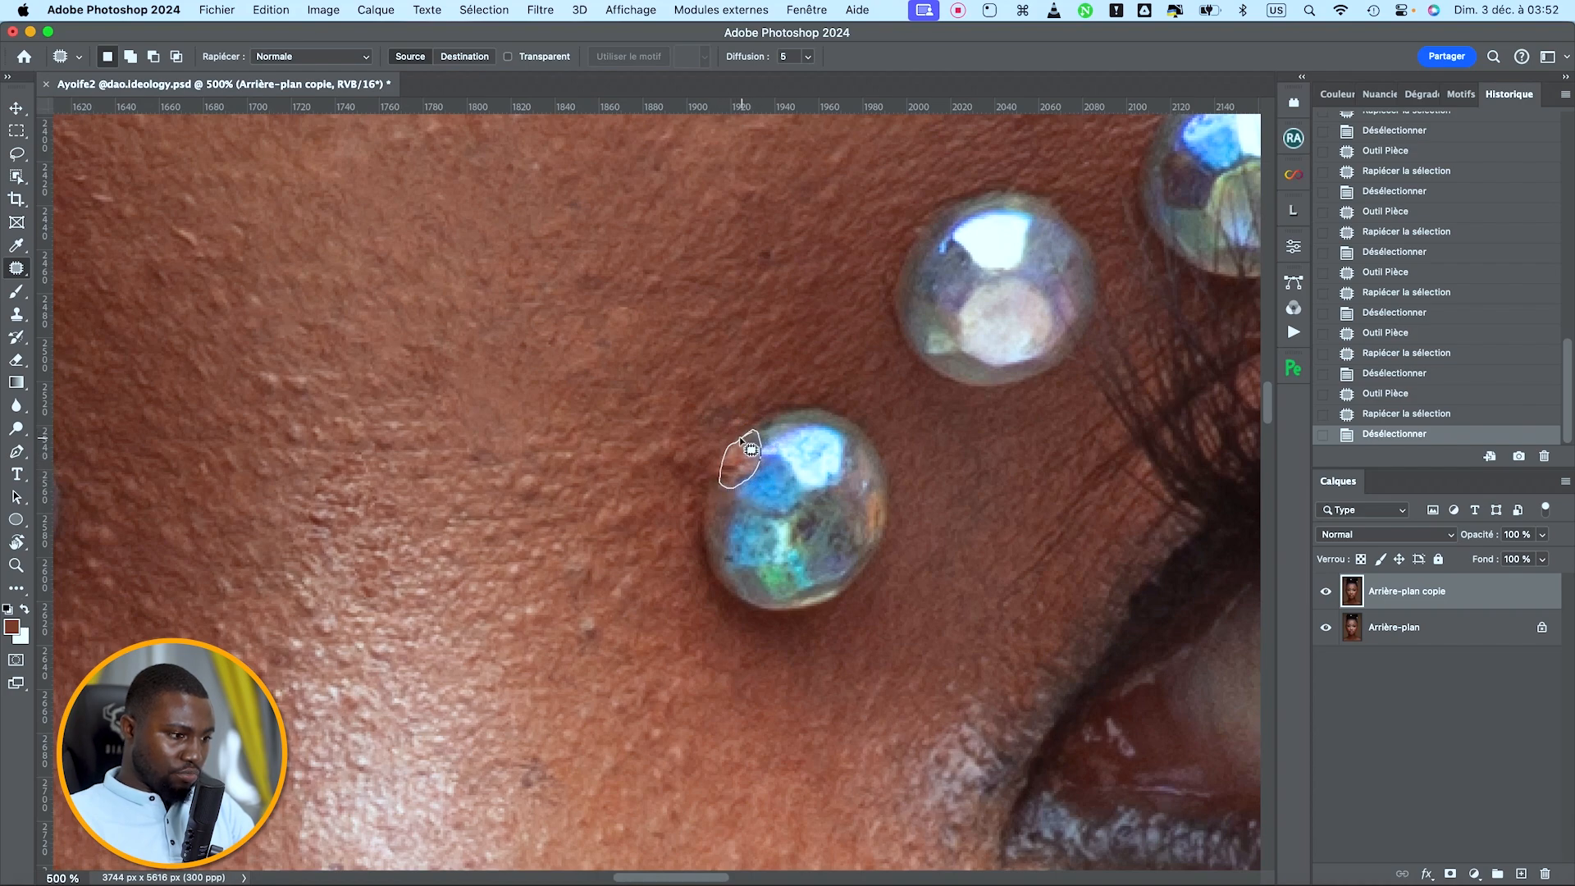
drag(731, 448, 752, 430)
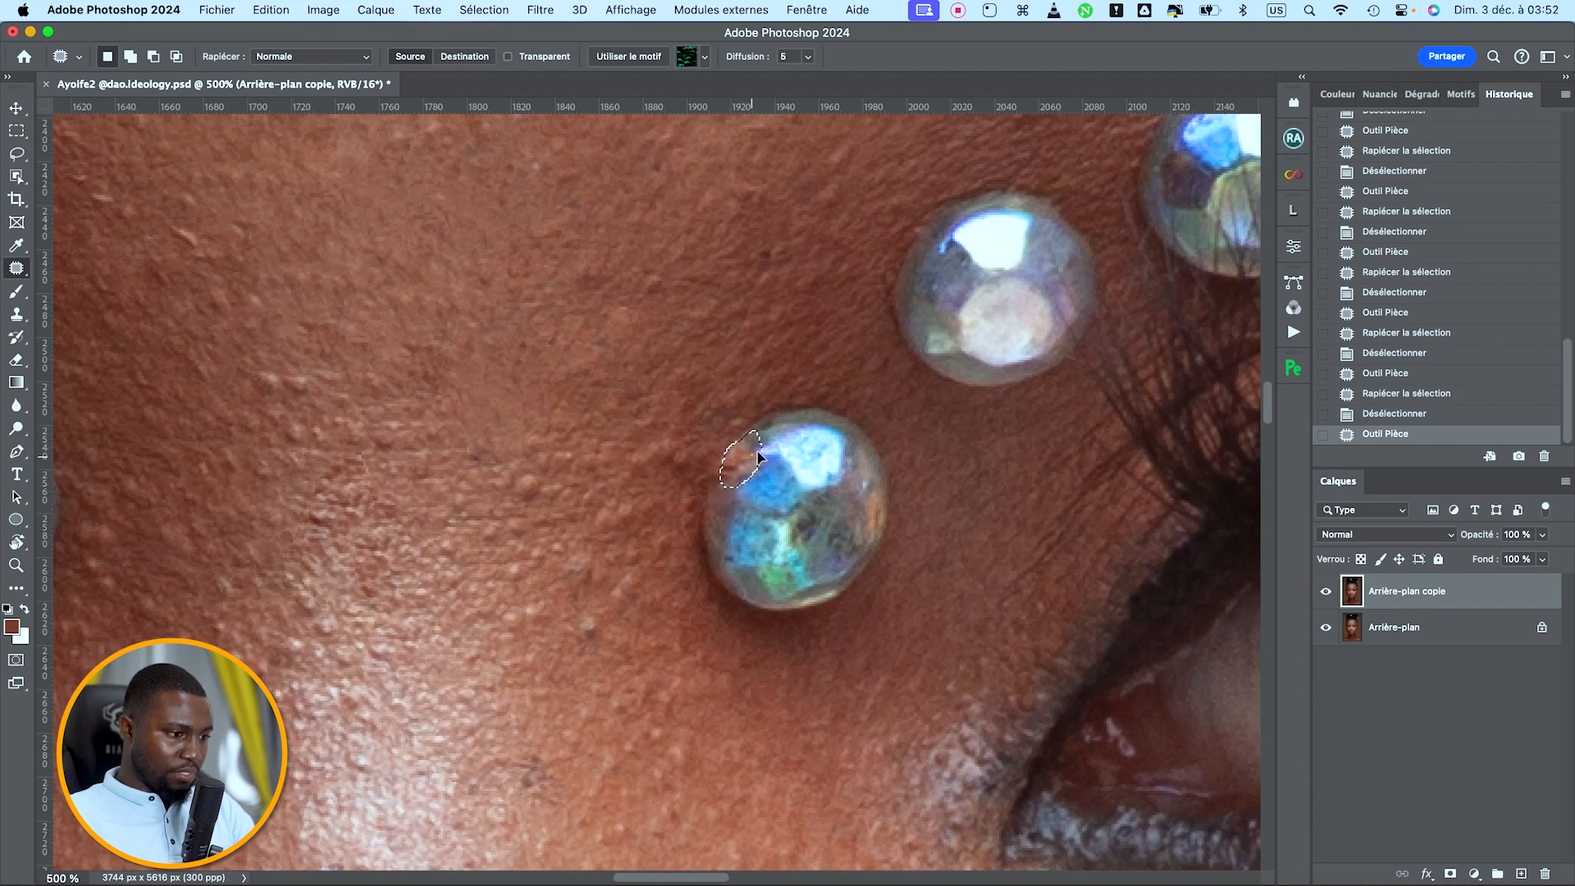
drag(759, 458, 787, 461)
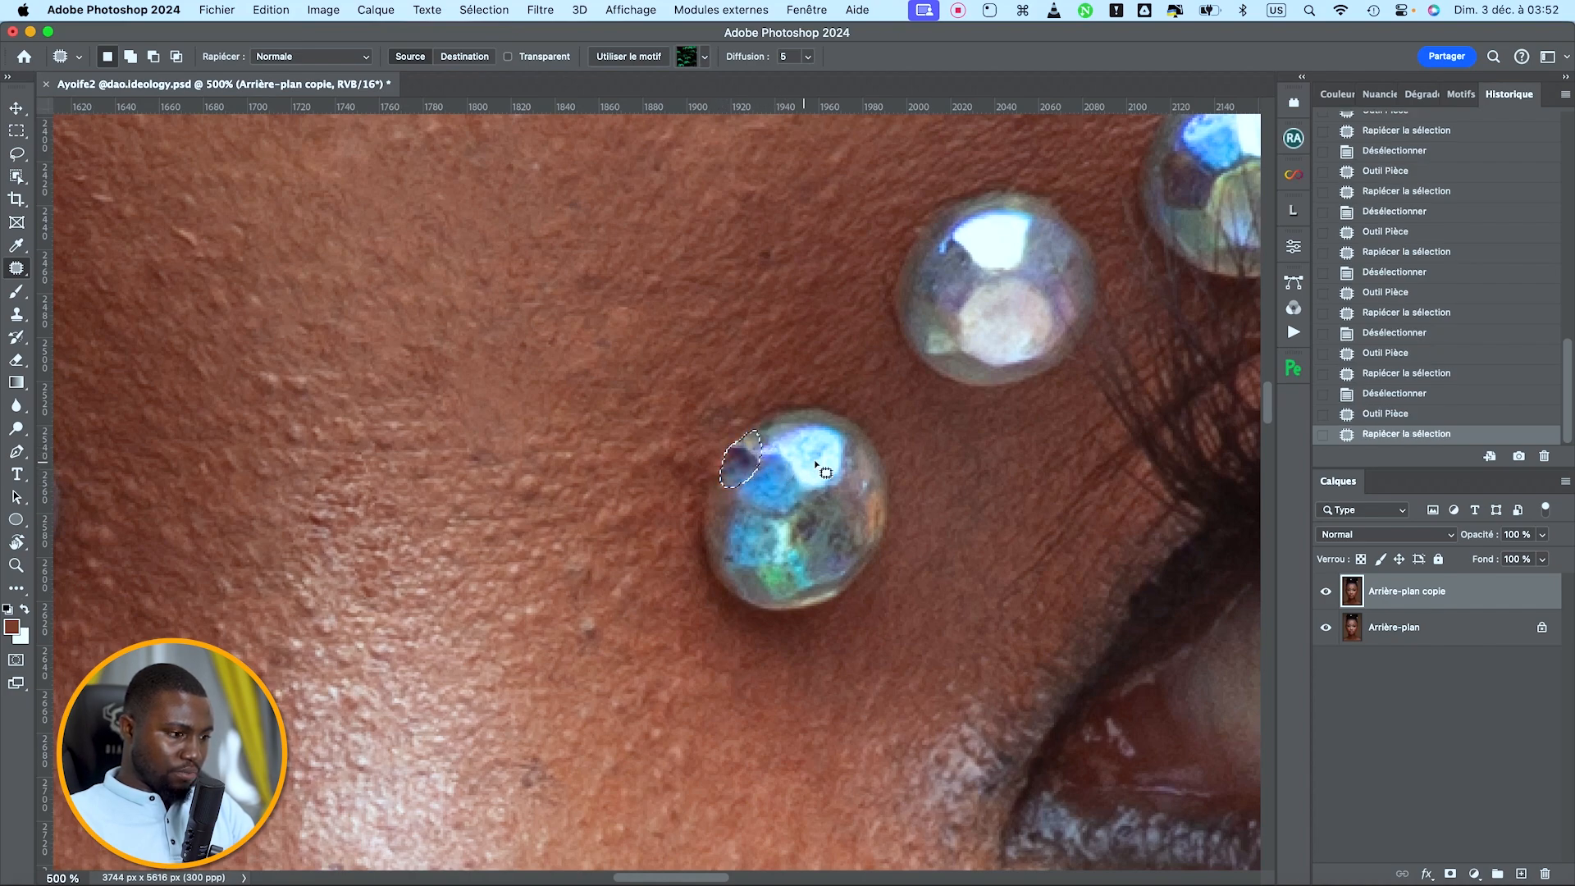
click(817, 465)
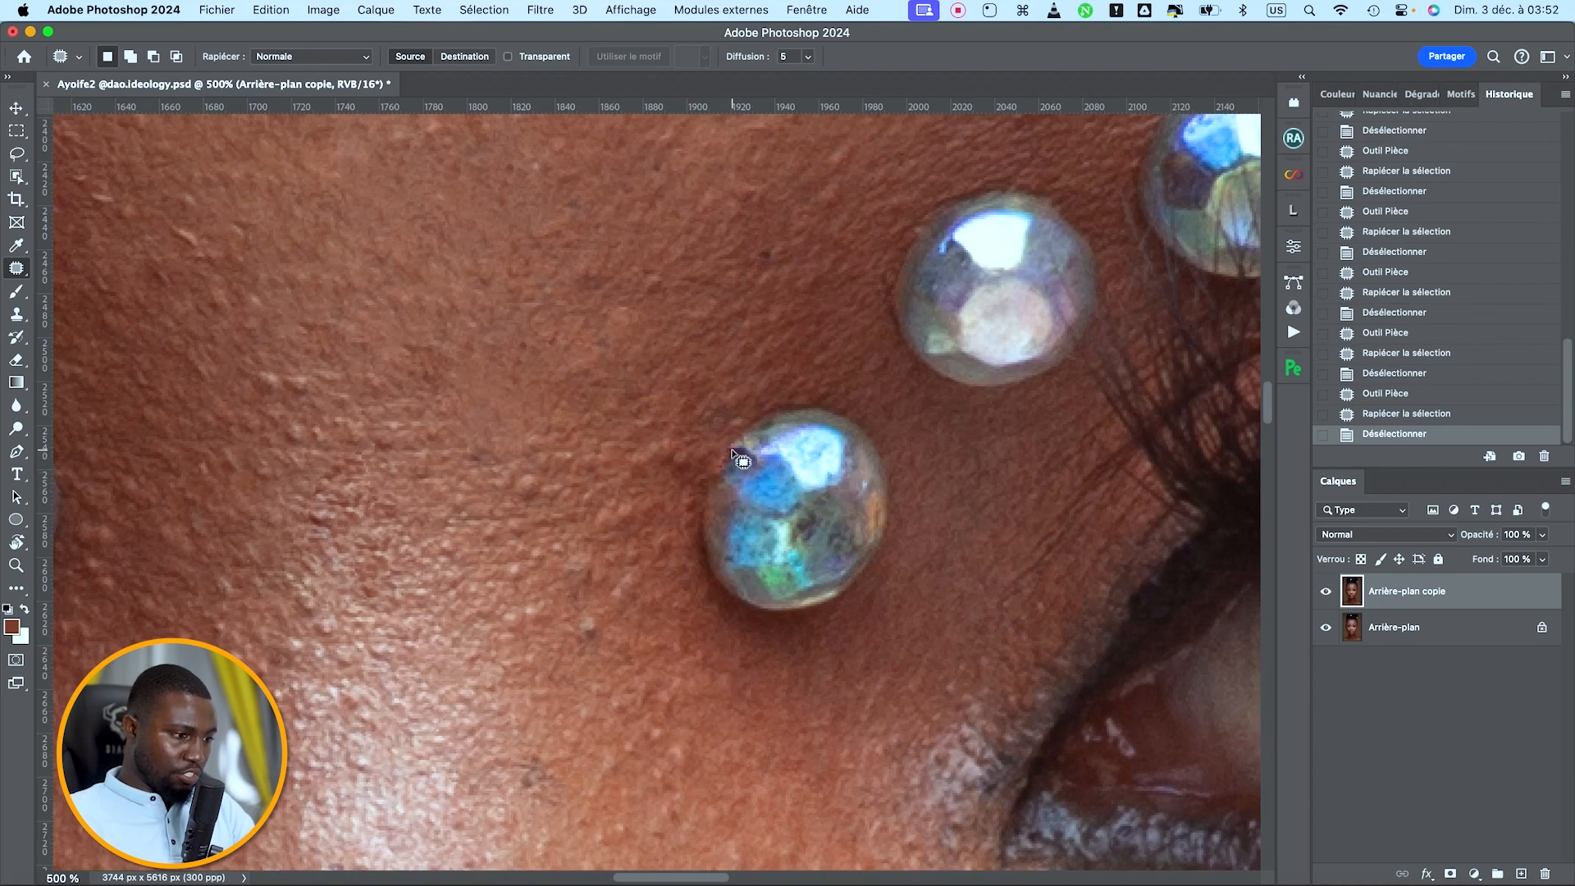
Step: Try to patch the gem's outer edge on the nose side, undo the patch and clear the selection
drag(732, 450, 724, 460)
drag(740, 470, 730, 501)
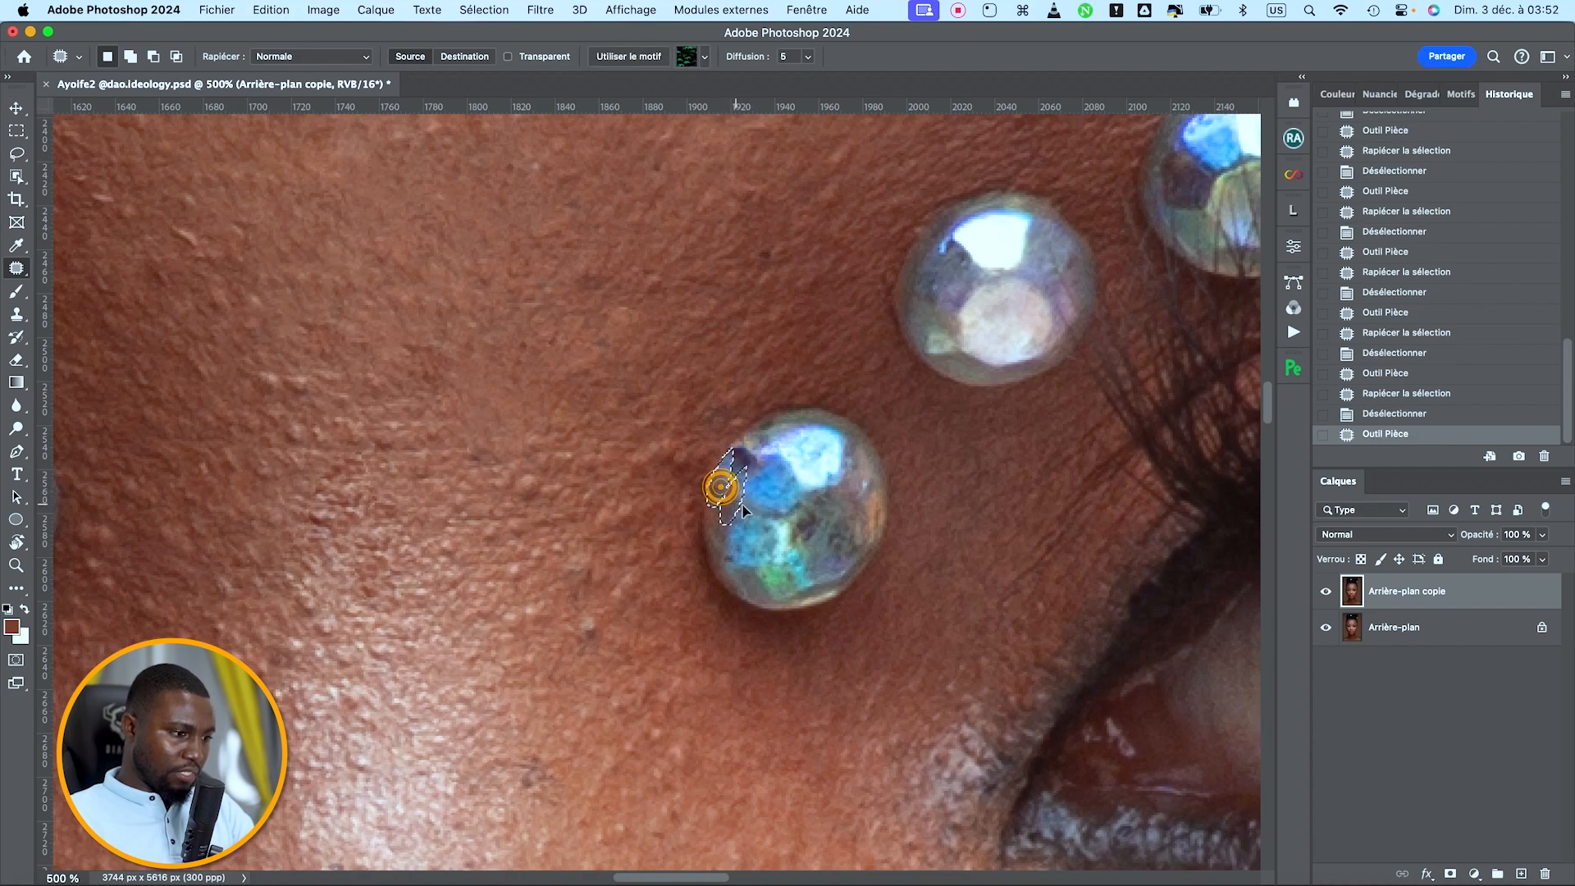
click(766, 519)
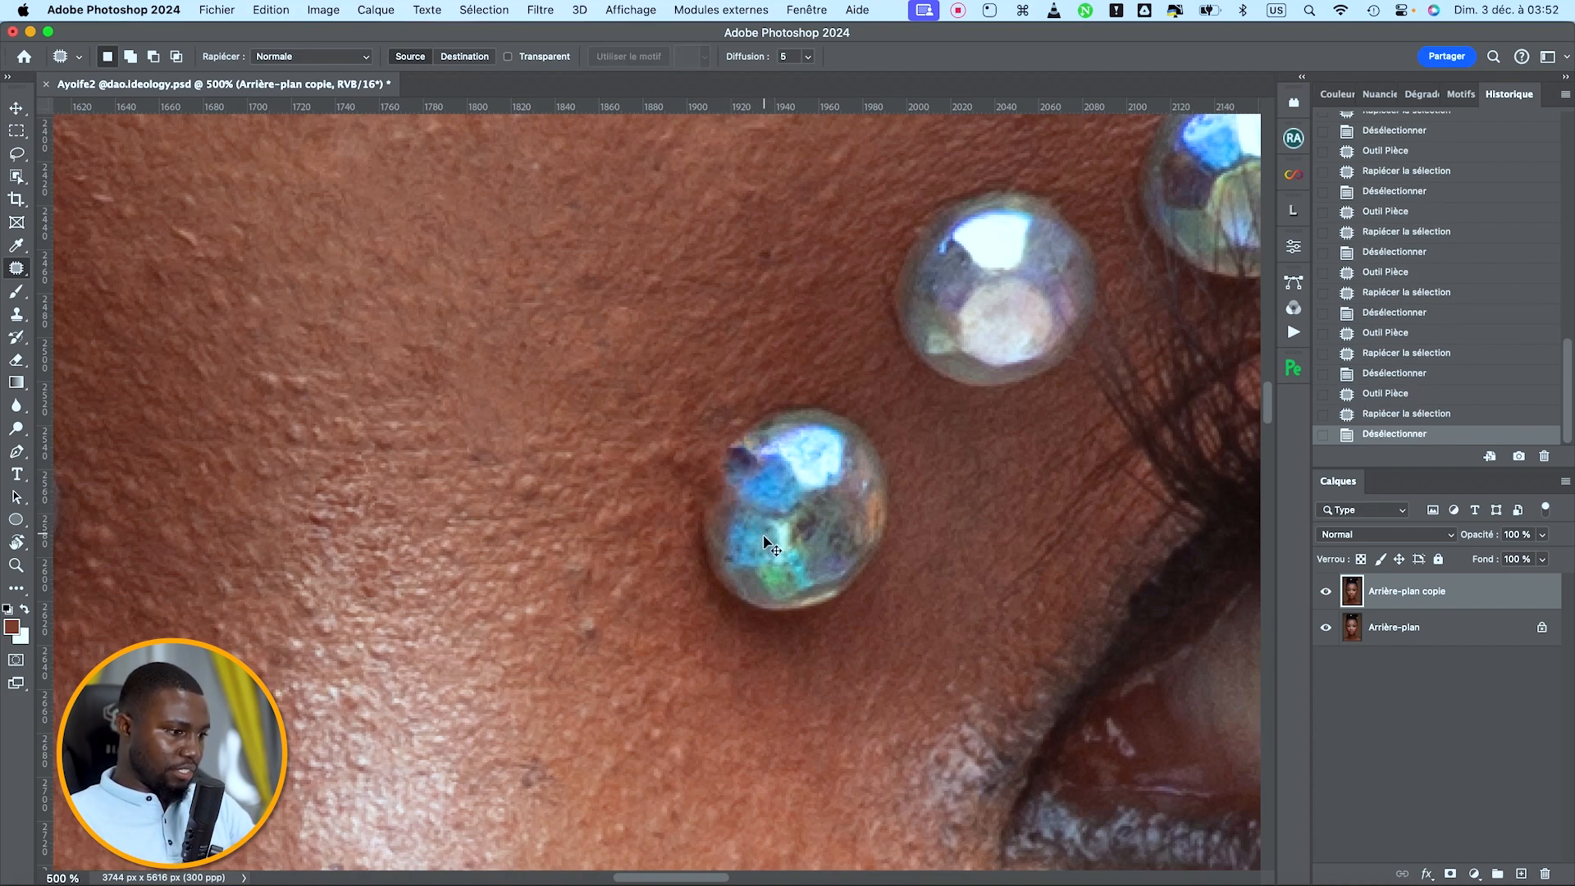
key(super+z)
key(super+z)
click(735, 464)
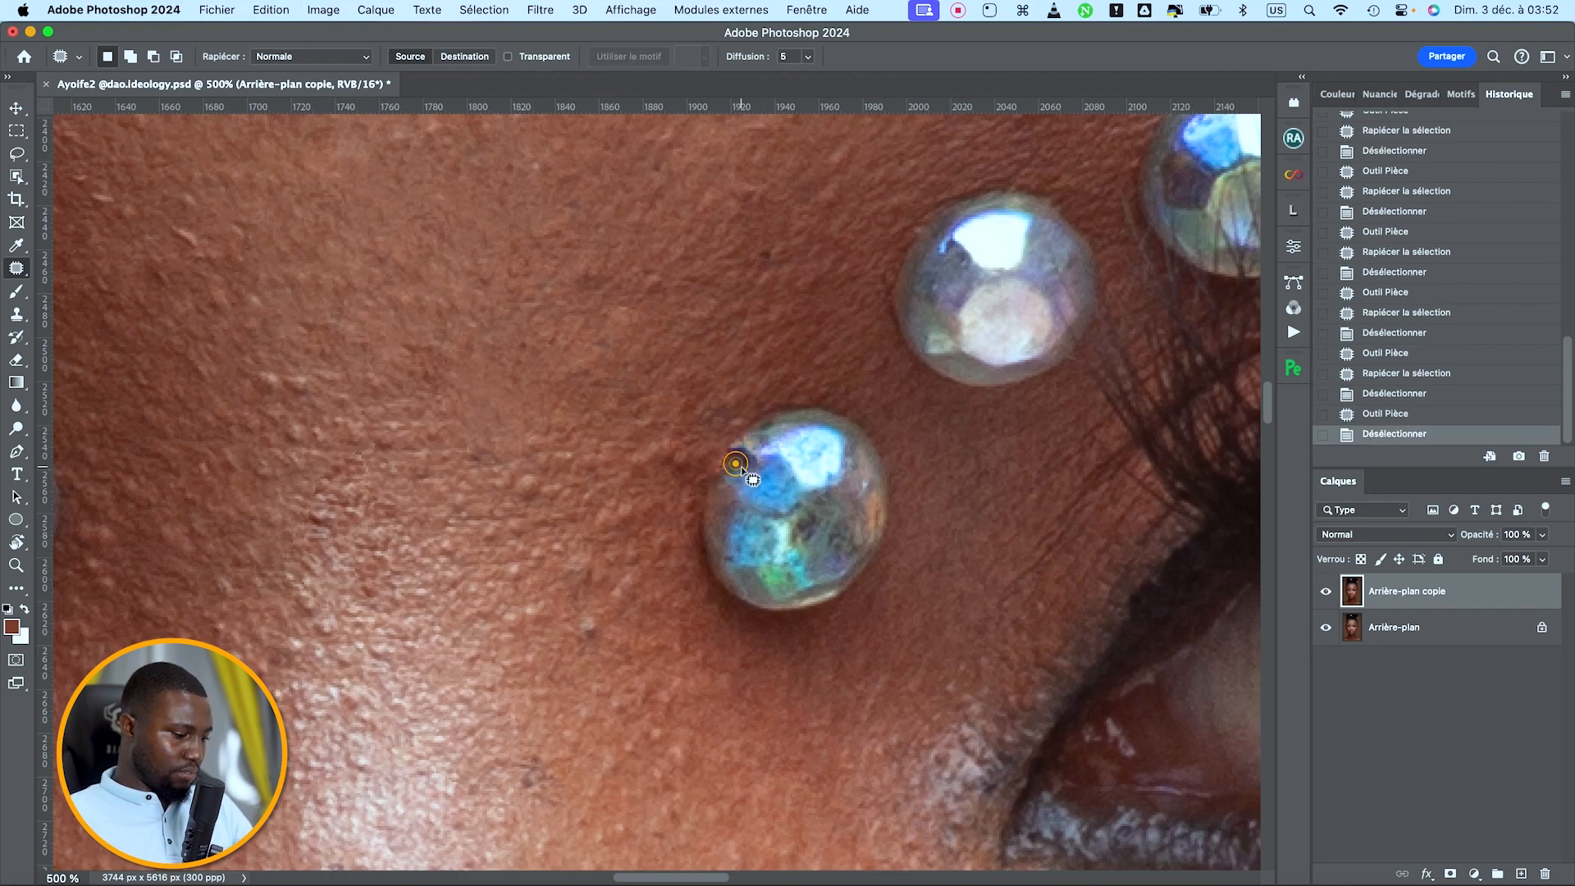
Step: Patch the dark corner on the gem's upper edge, clear the selection, and toggle the duplicated layer's visibility to compare with the original
key(super+minus)
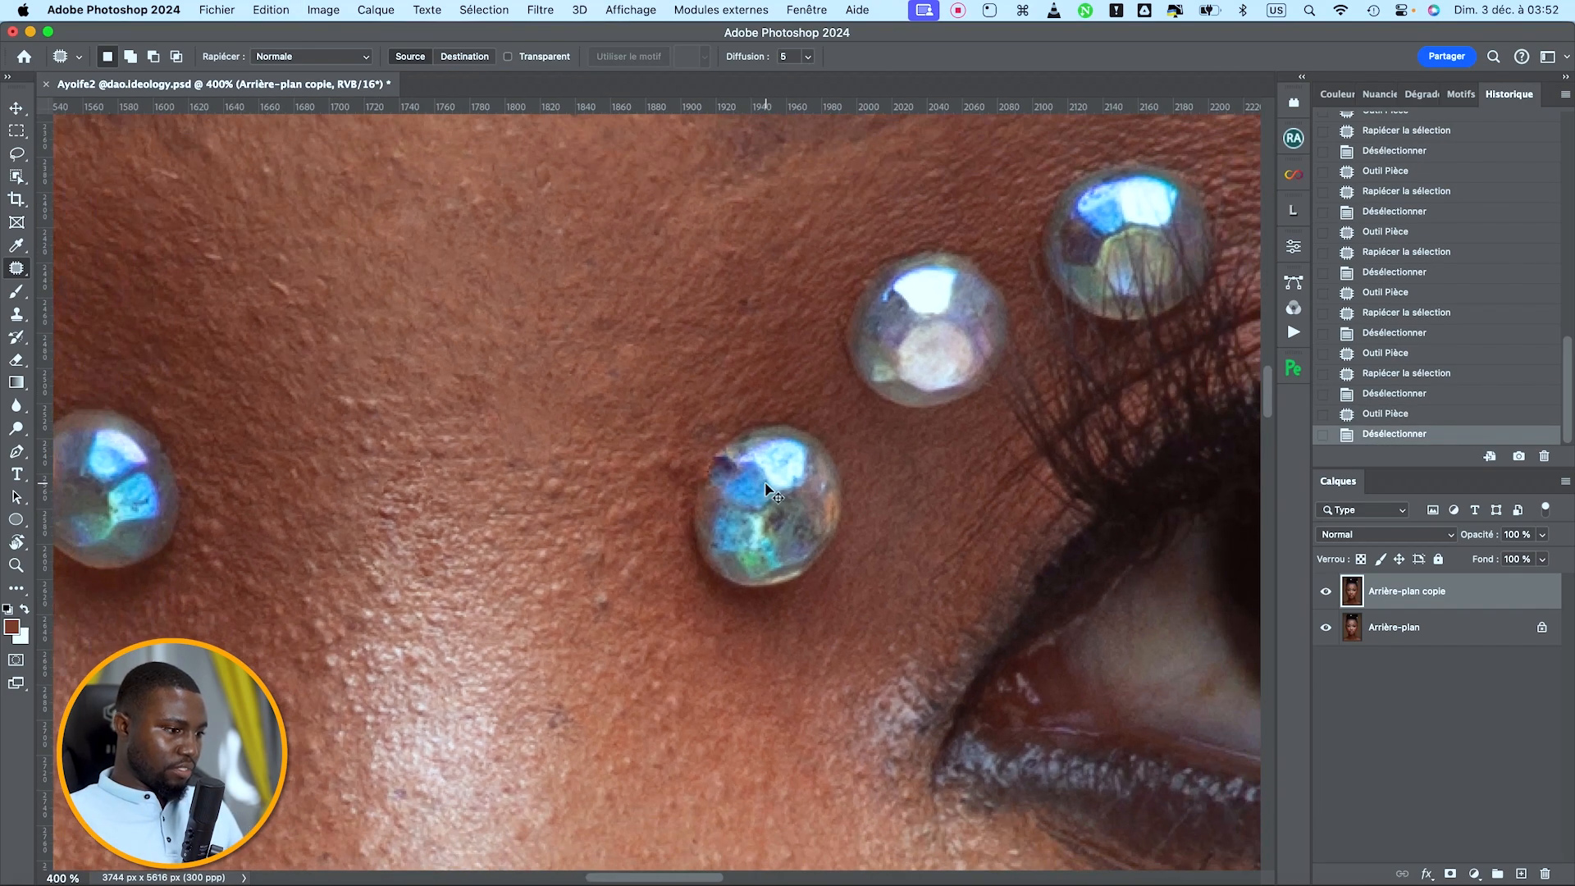
key(super+plus)
key(super+plus)
scroll(771, 486, up, 1)
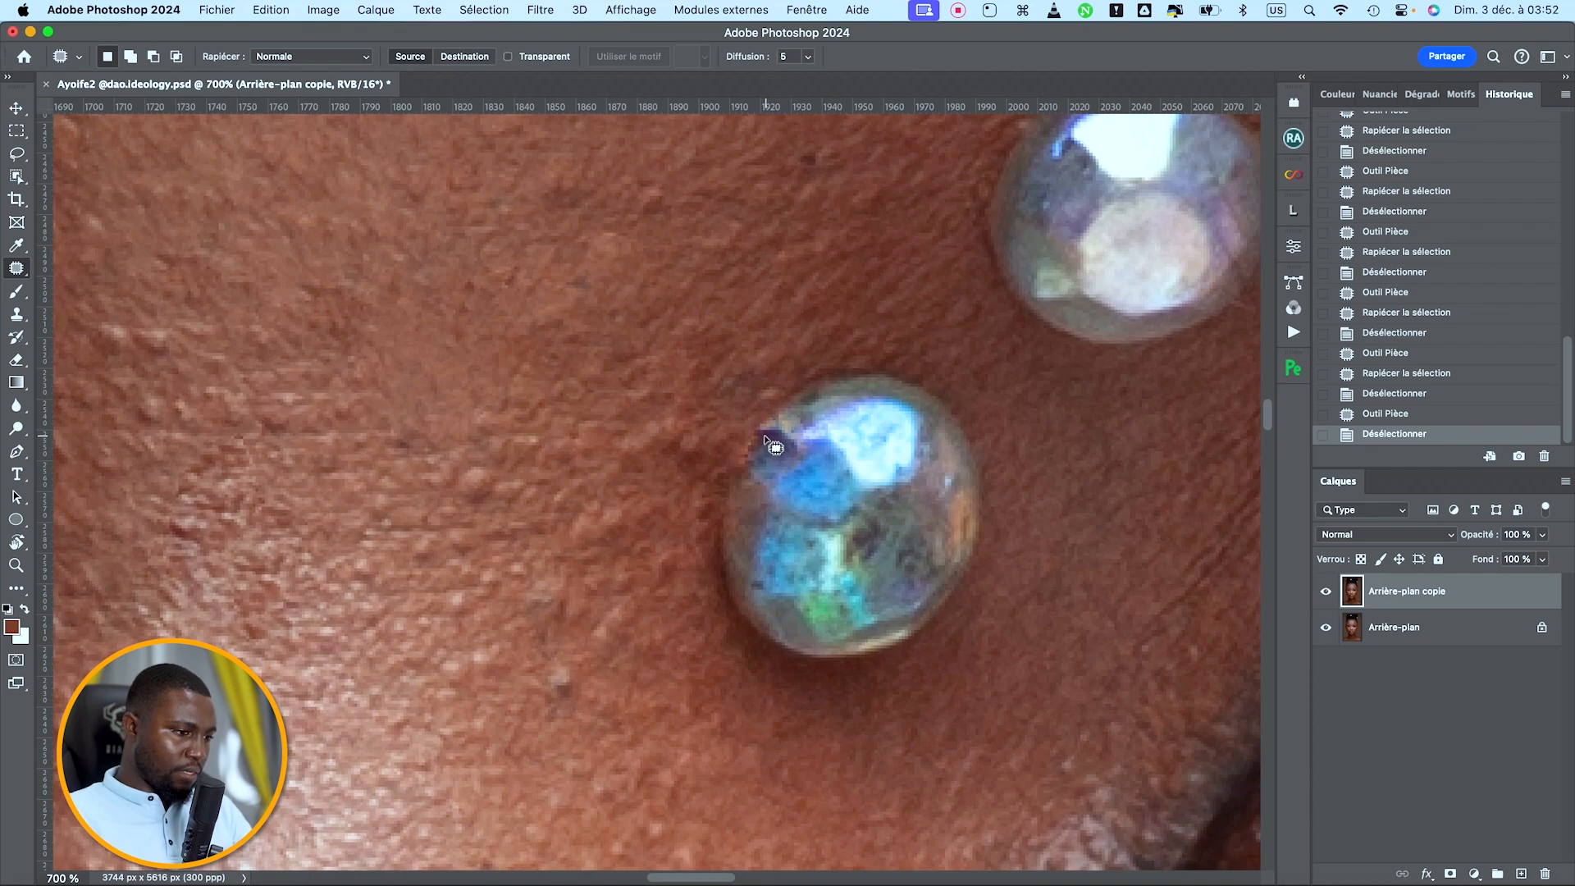
mouse_move(768, 425)
mouse_down()
mouse_move(743, 448)
mouse_move(766, 427)
mouse_move(804, 449)
mouse_move(768, 443)
mouse_move(775, 422)
mouse_up()
key(super+d)
drag(772, 428, 802, 437)
key(super+d)
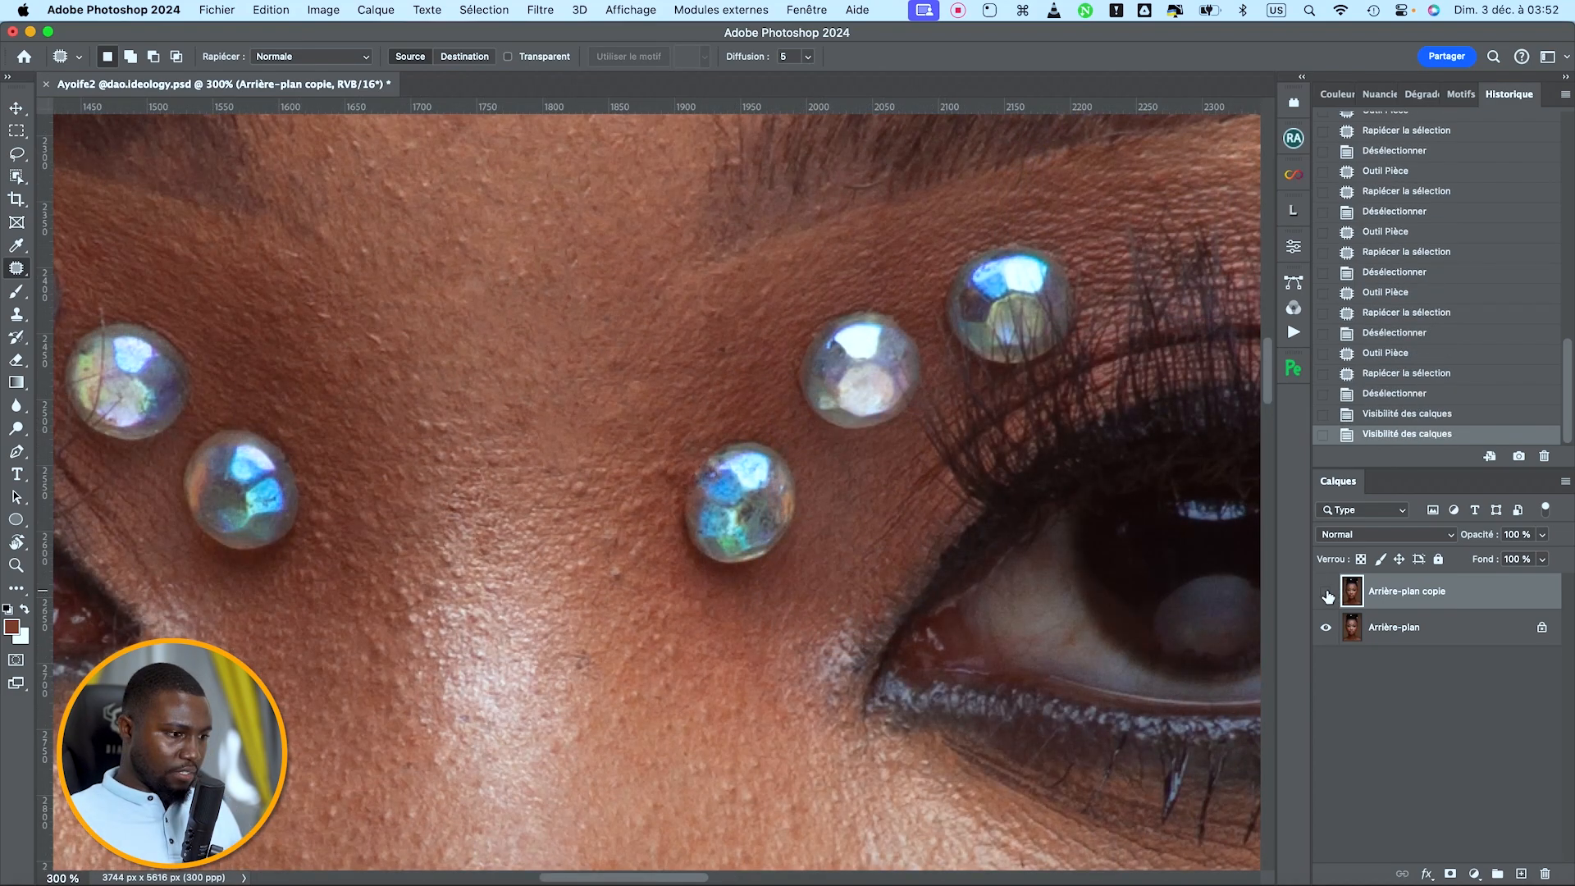
click(1327, 592)
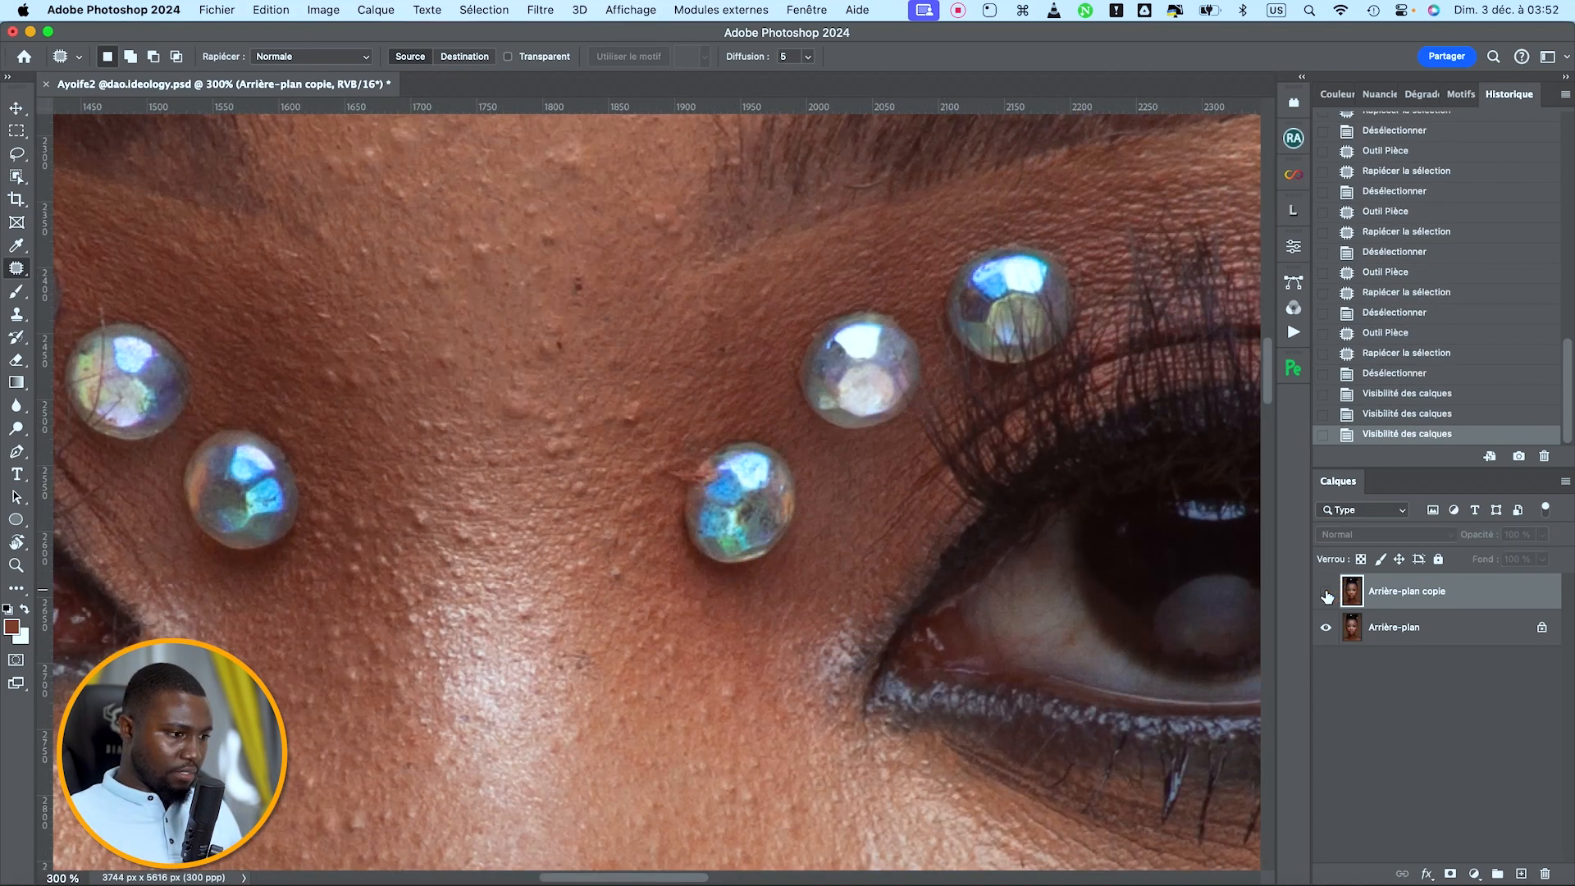
click(1327, 592)
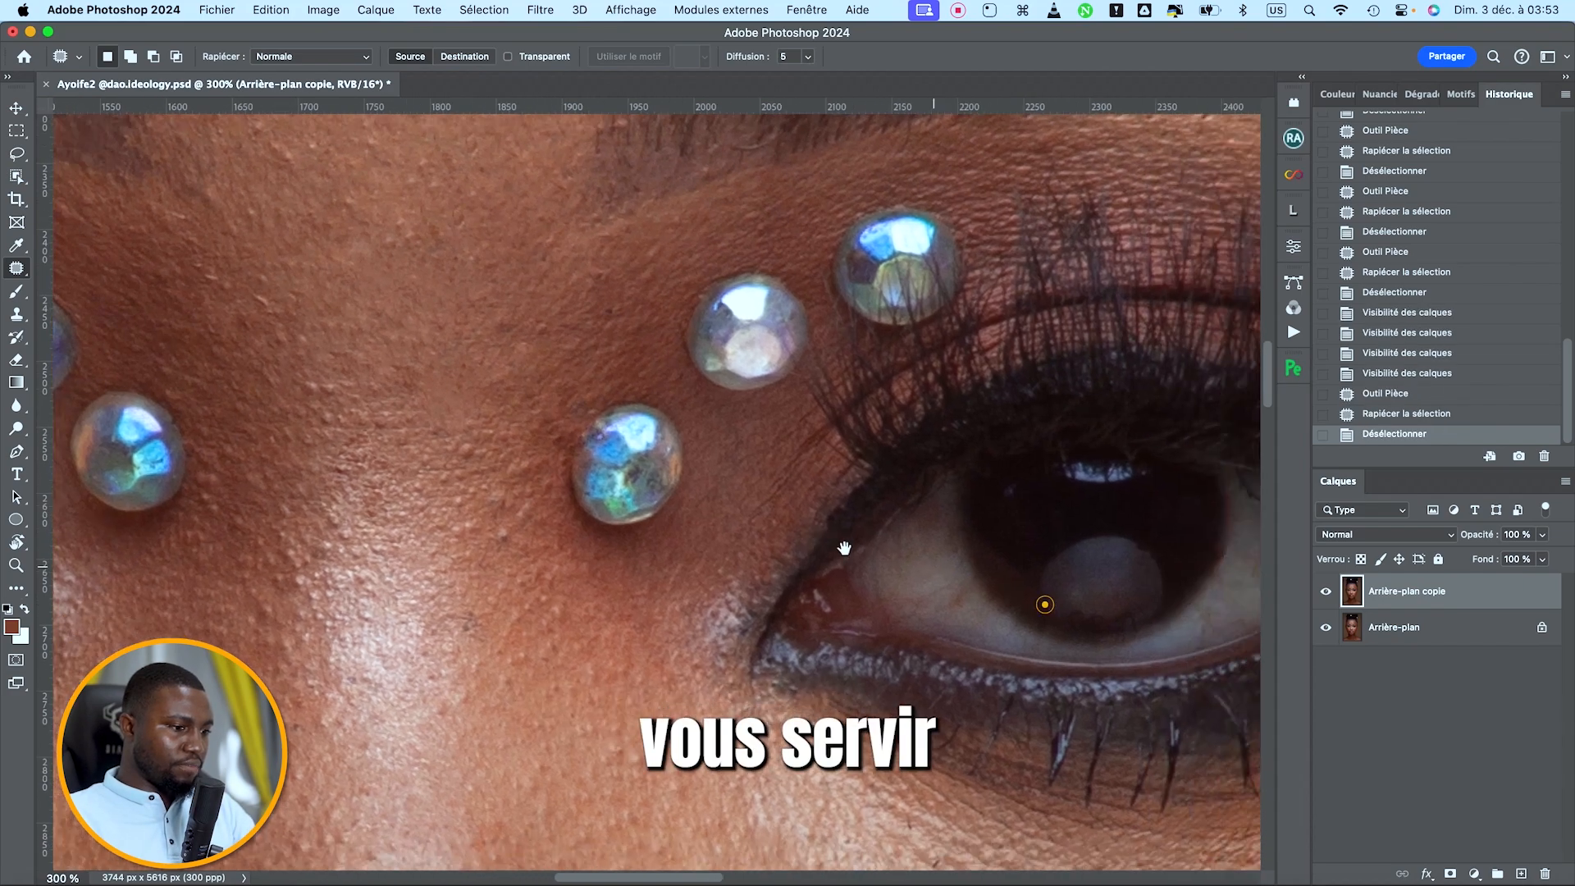
Step: Patch the discoloured spots in the white of the right eye, and toggle the duplicated layer's visibility to compare with the original
drag(1033, 606, 791, 509)
key(super+plus)
mouse_move(720, 472)
mouse_down()
mouse_move(727, 497)
mouse_move(691, 479)
mouse_up()
click(725, 475)
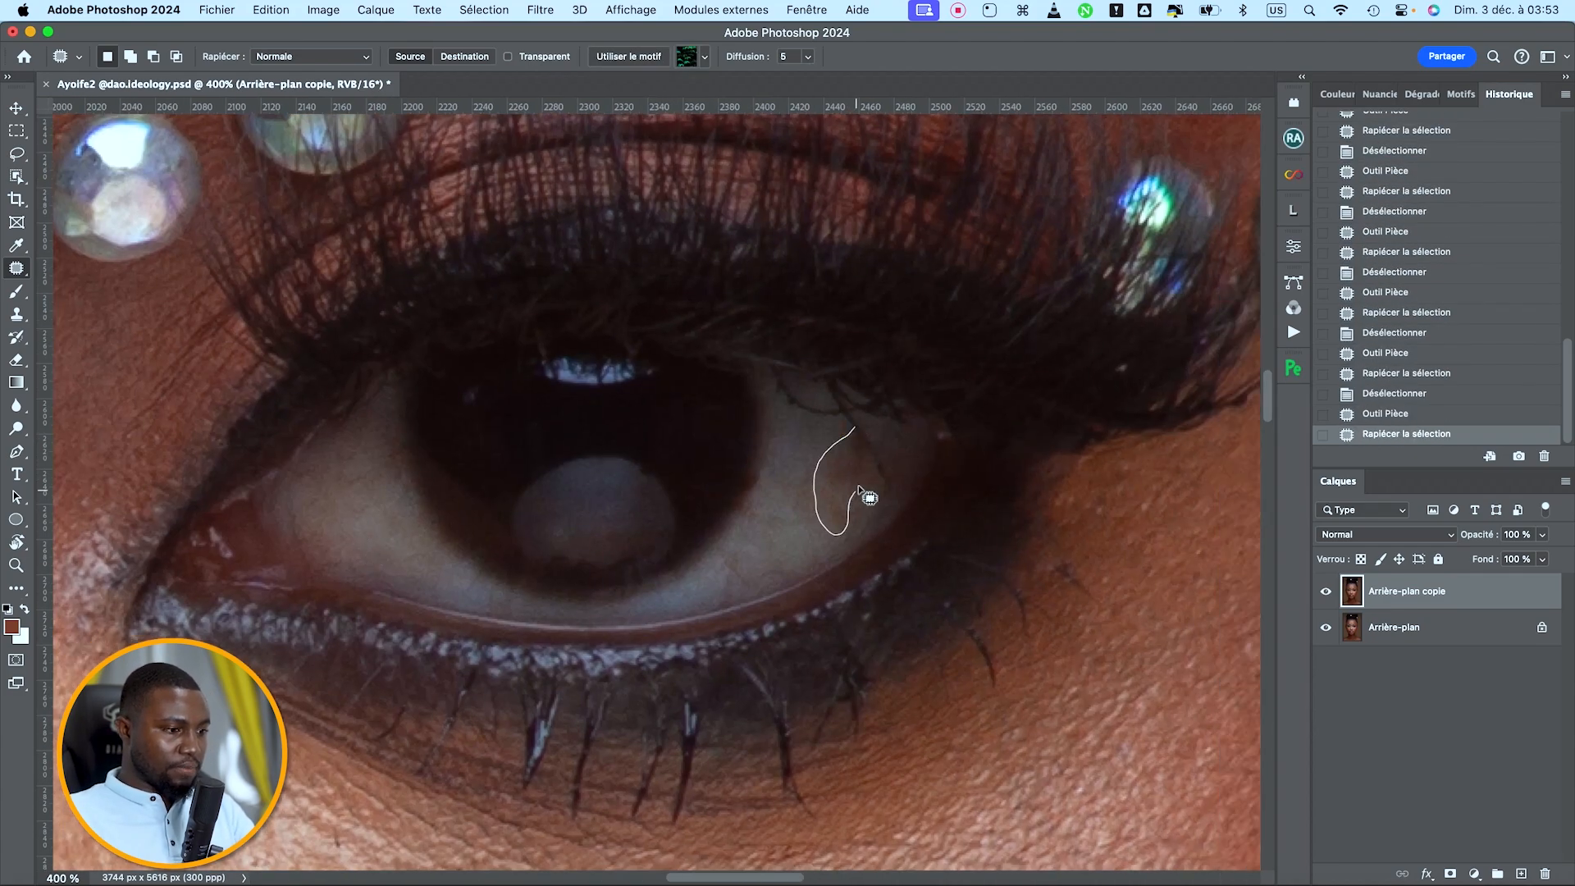
drag(858, 485, 819, 544)
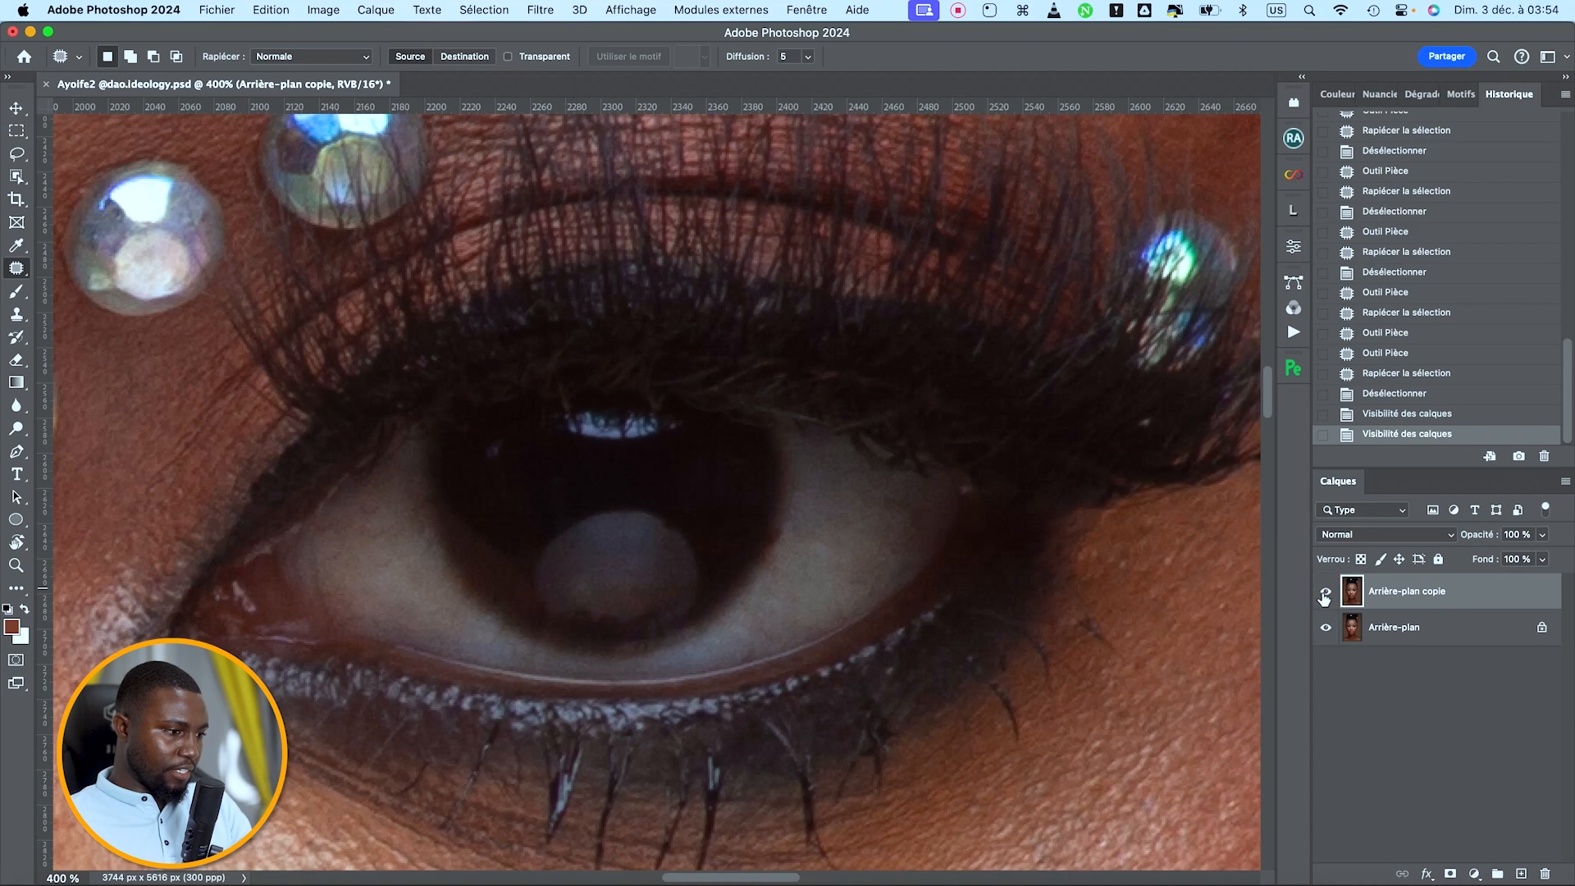
click(1325, 593)
click(1325, 592)
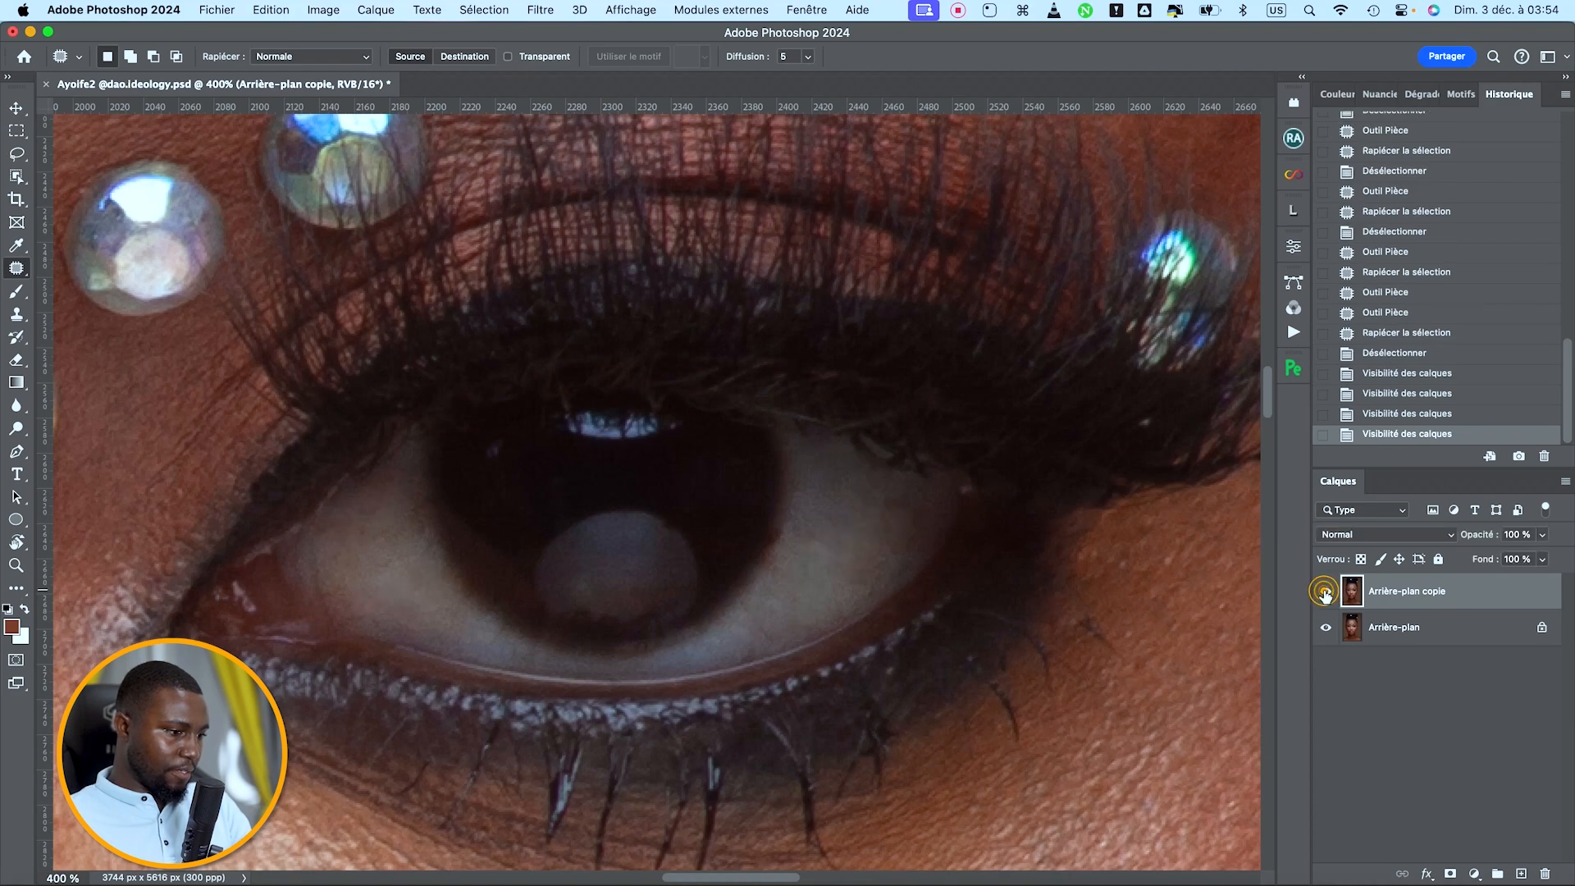
Step: Patch the brownish spot in the white of the left eye near its inner corner, and clear the selection
drag(558, 620, 834, 626)
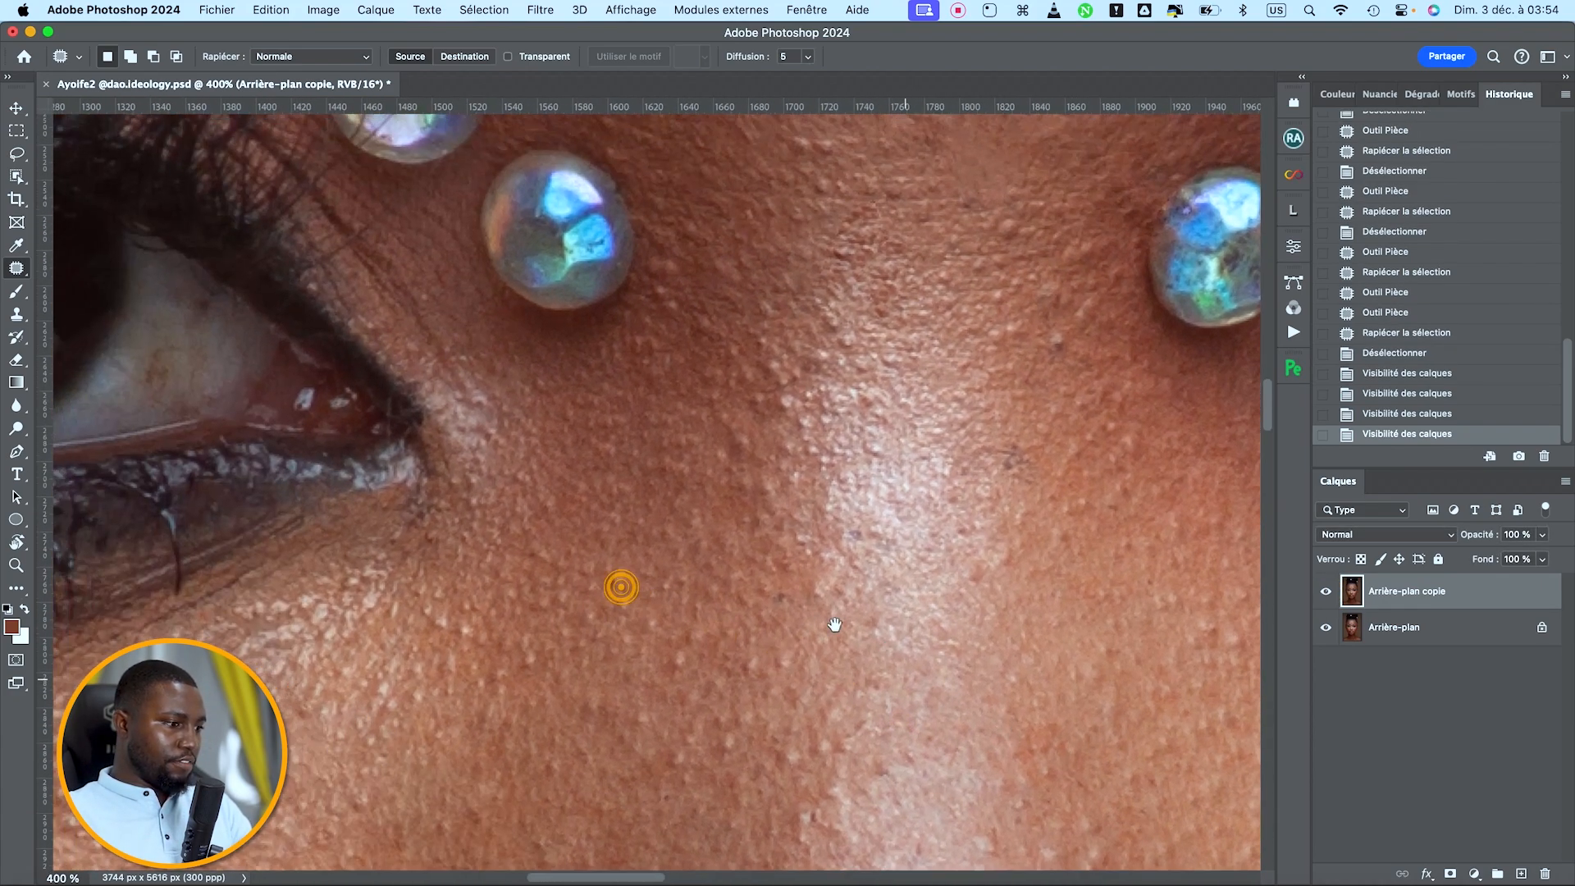
drag(721, 602, 864, 651)
drag(1007, 640, 768, 637)
drag(795, 556, 971, 543)
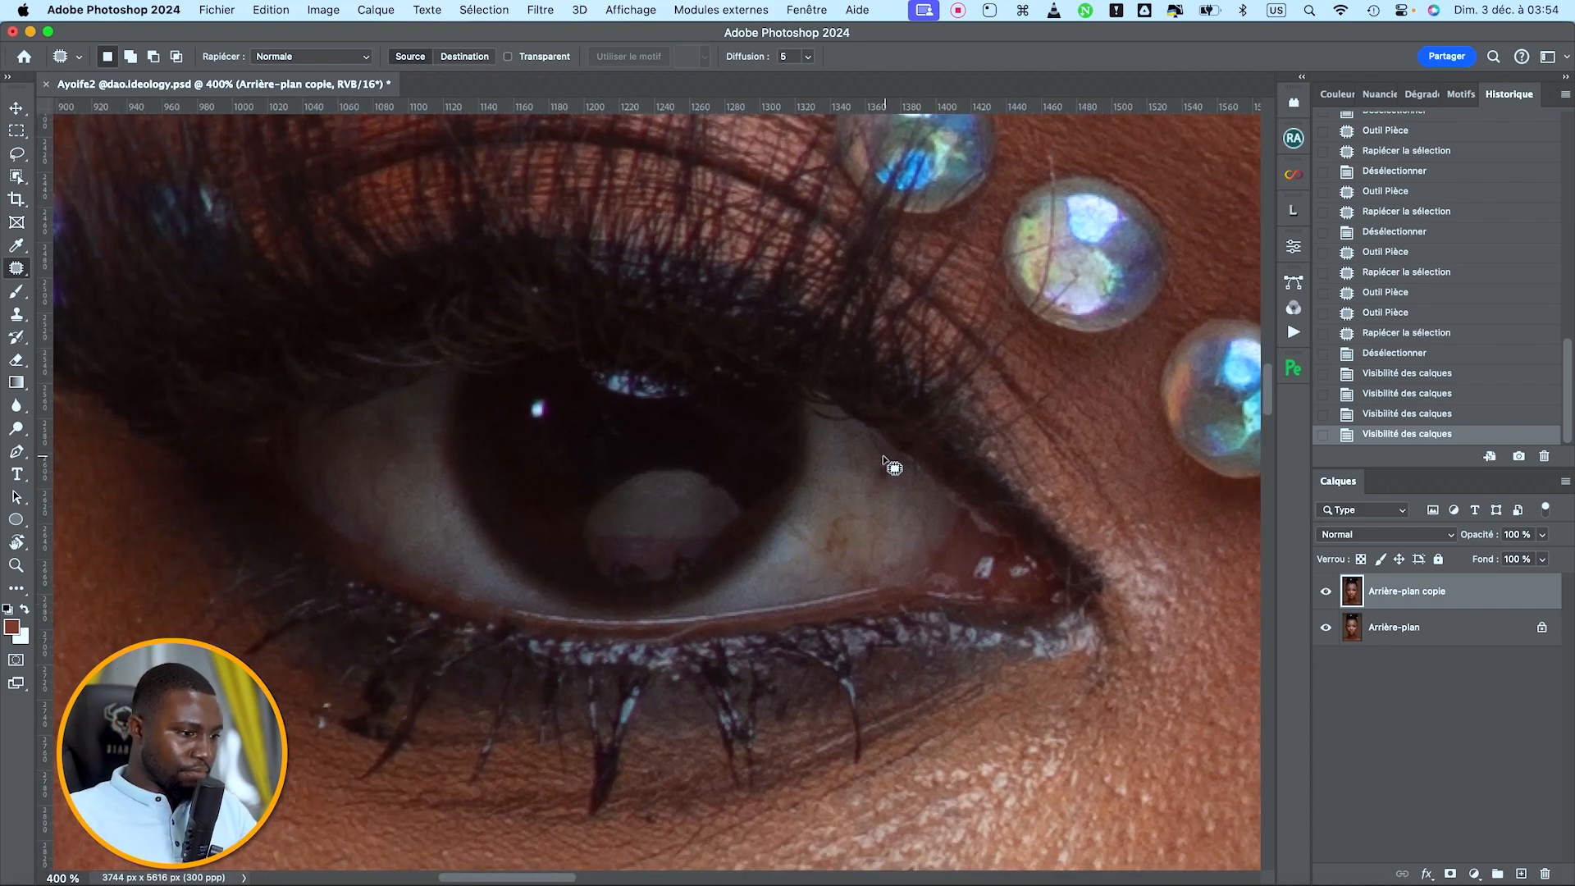
drag(880, 462, 878, 464)
mouse_move(872, 479)
mouse_down()
mouse_move(848, 499)
mouse_move(857, 517)
mouse_move(841, 503)
mouse_move(875, 510)
mouse_up()
click(903, 509)
click(893, 526)
Step: Patch the marks in the outer white of the left eye with cleaner areas beside the iris, clearing the selection after each
drag(686, 552, 912, 584)
mouse_move(621, 435)
mouse_down()
mouse_move(642, 488)
mouse_move(628, 435)
mouse_up()
mouse_move(591, 451)
mouse_down()
mouse_move(572, 482)
mouse_move(589, 450)
mouse_up()
mouse_move(606, 483)
mouse_down()
mouse_move(591, 495)
mouse_move(608, 484)
mouse_up()
drag(619, 548, 674, 574)
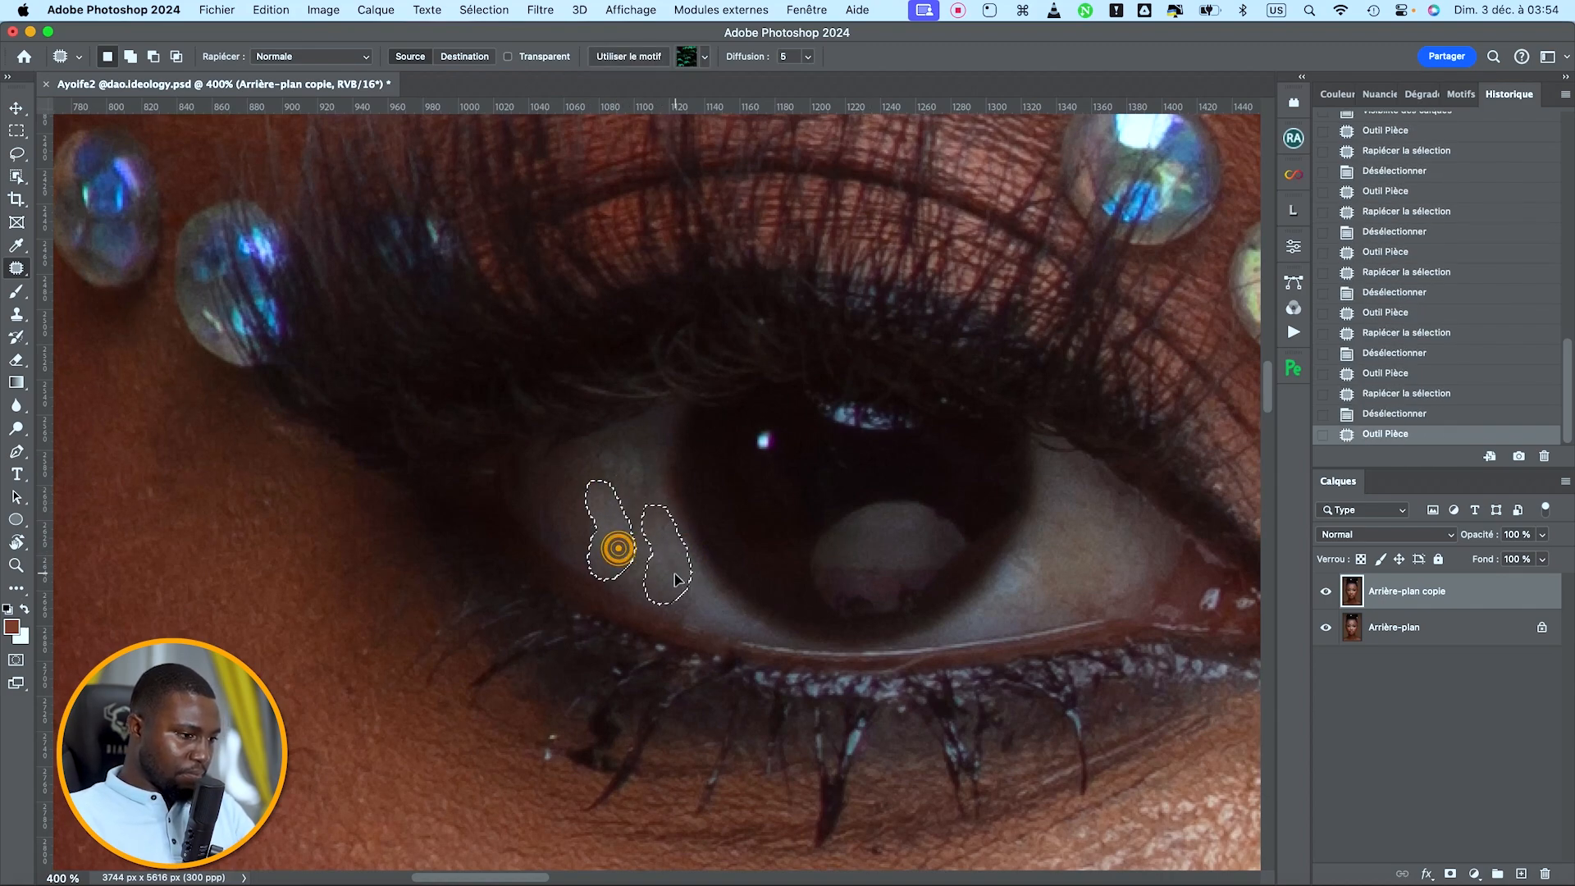
drag(625, 444, 636, 434)
drag(637, 469, 654, 539)
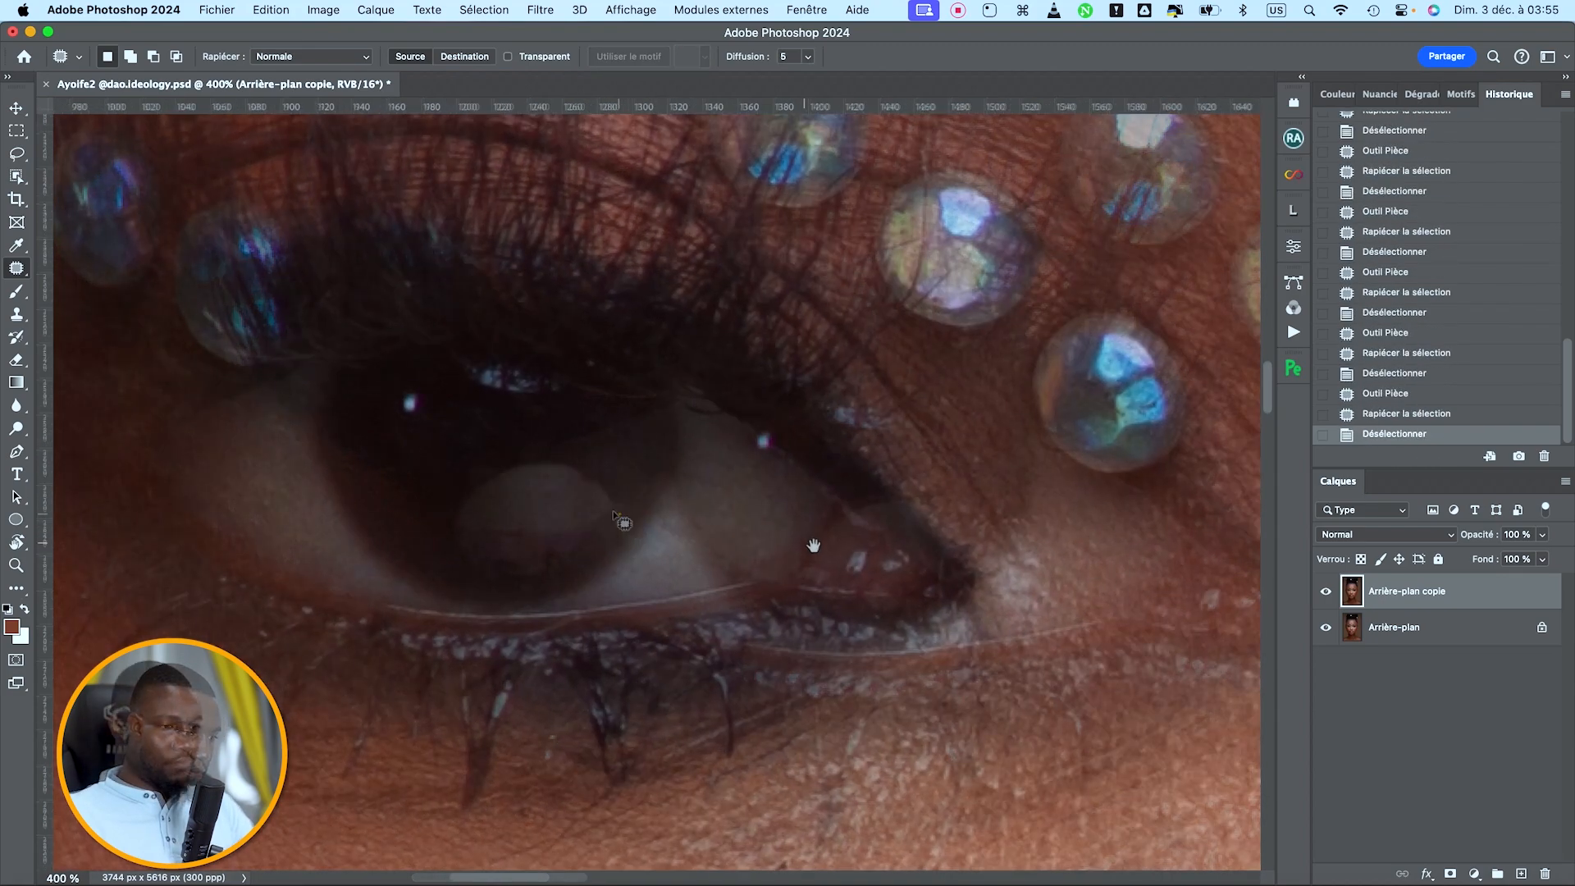
Step: Hide and show the duplicated layer to compare the retouched left eye with the original
drag(812, 543, 850, 544)
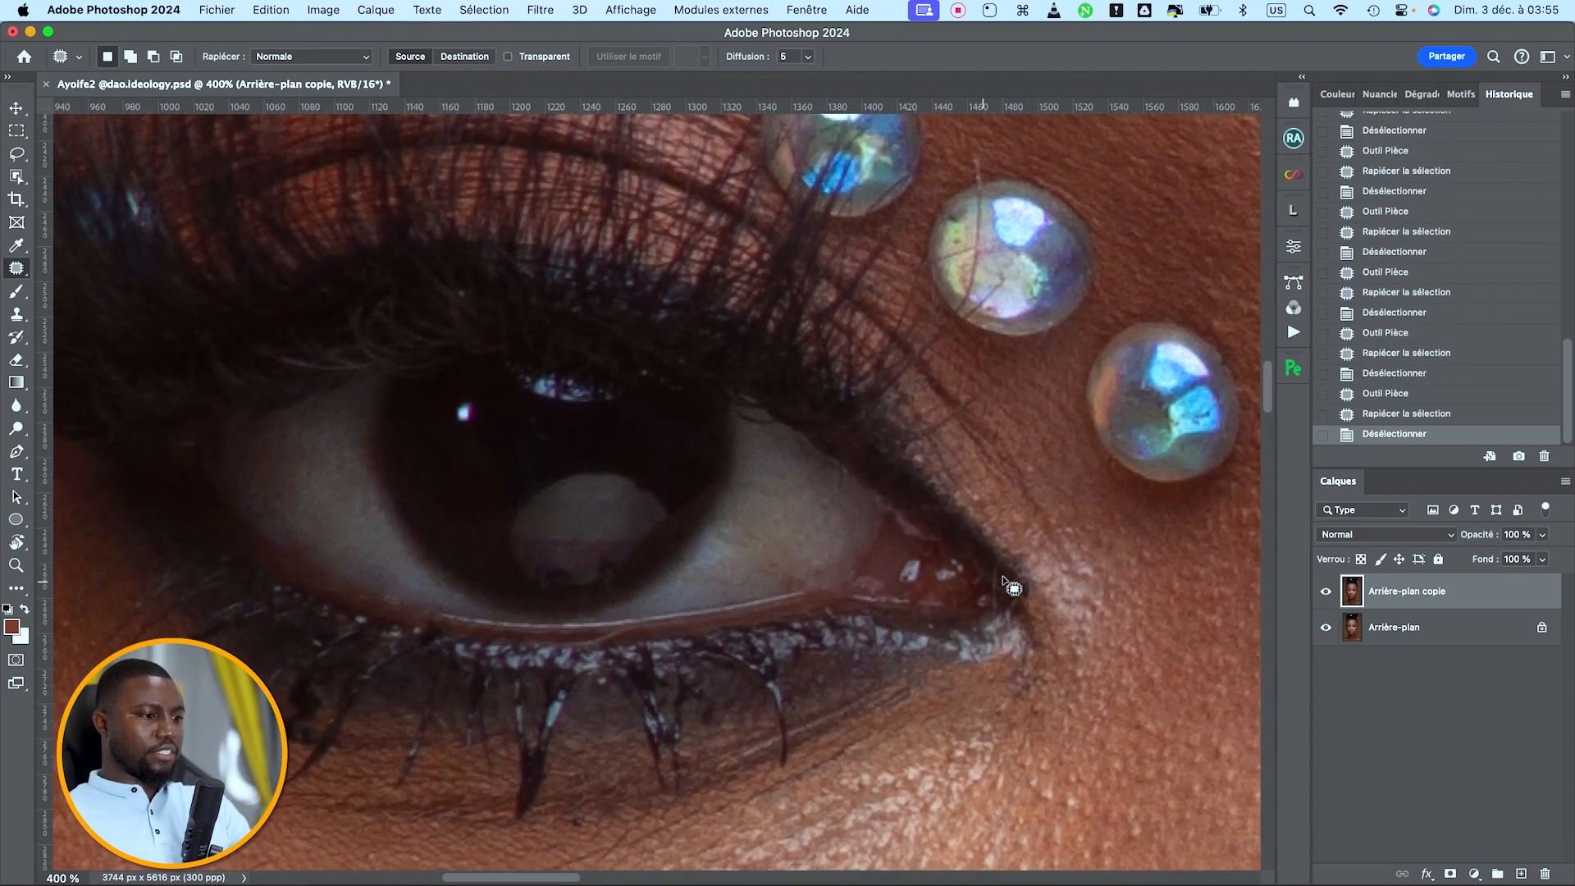
click(1327, 593)
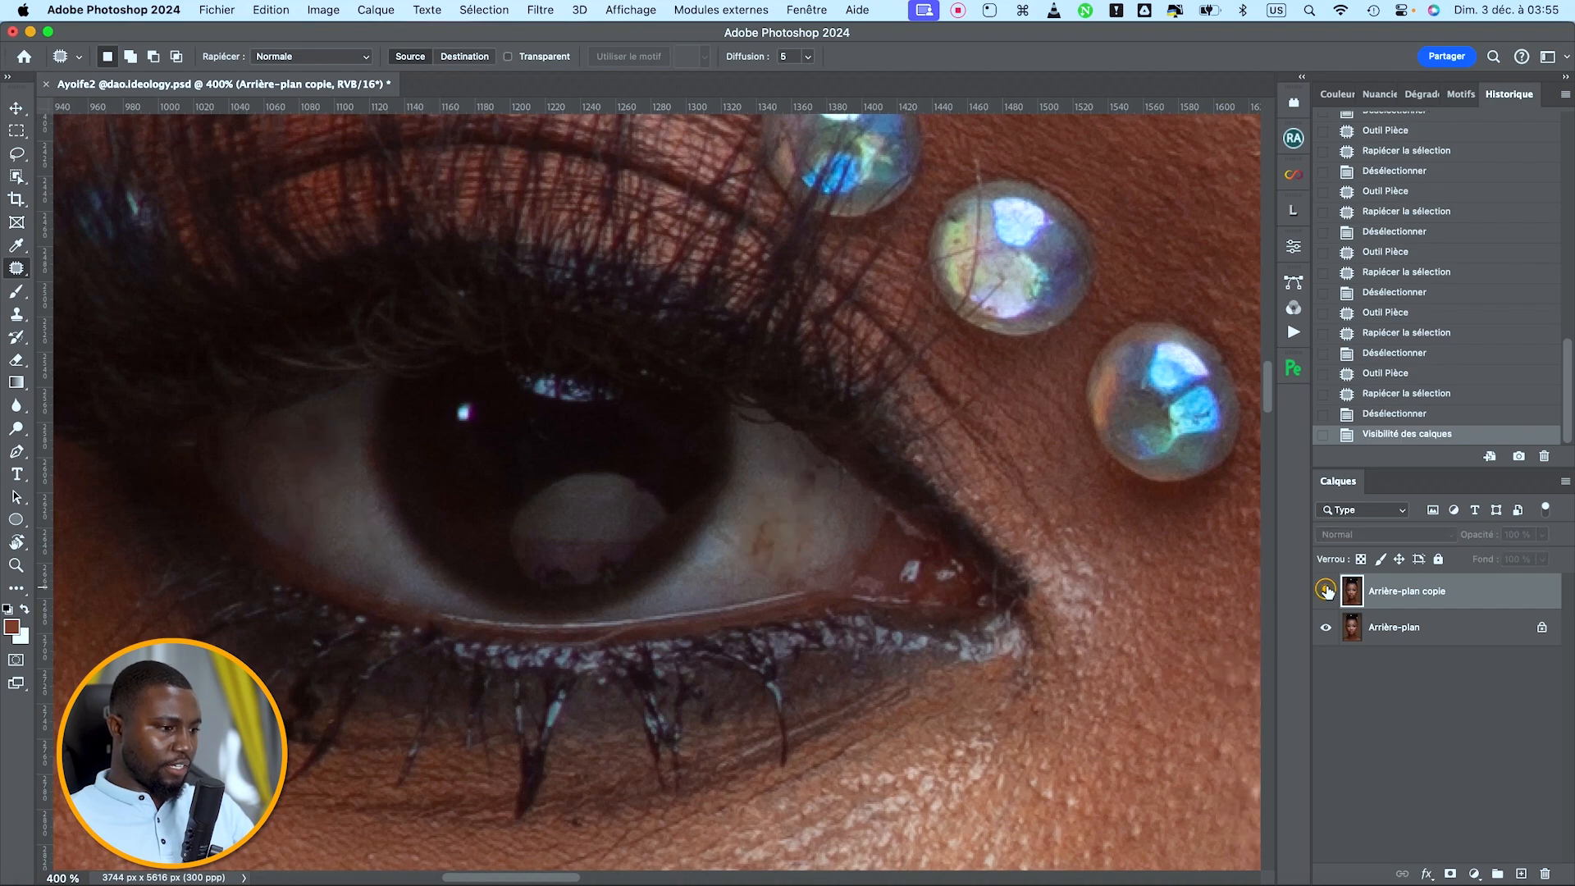
click(1329, 591)
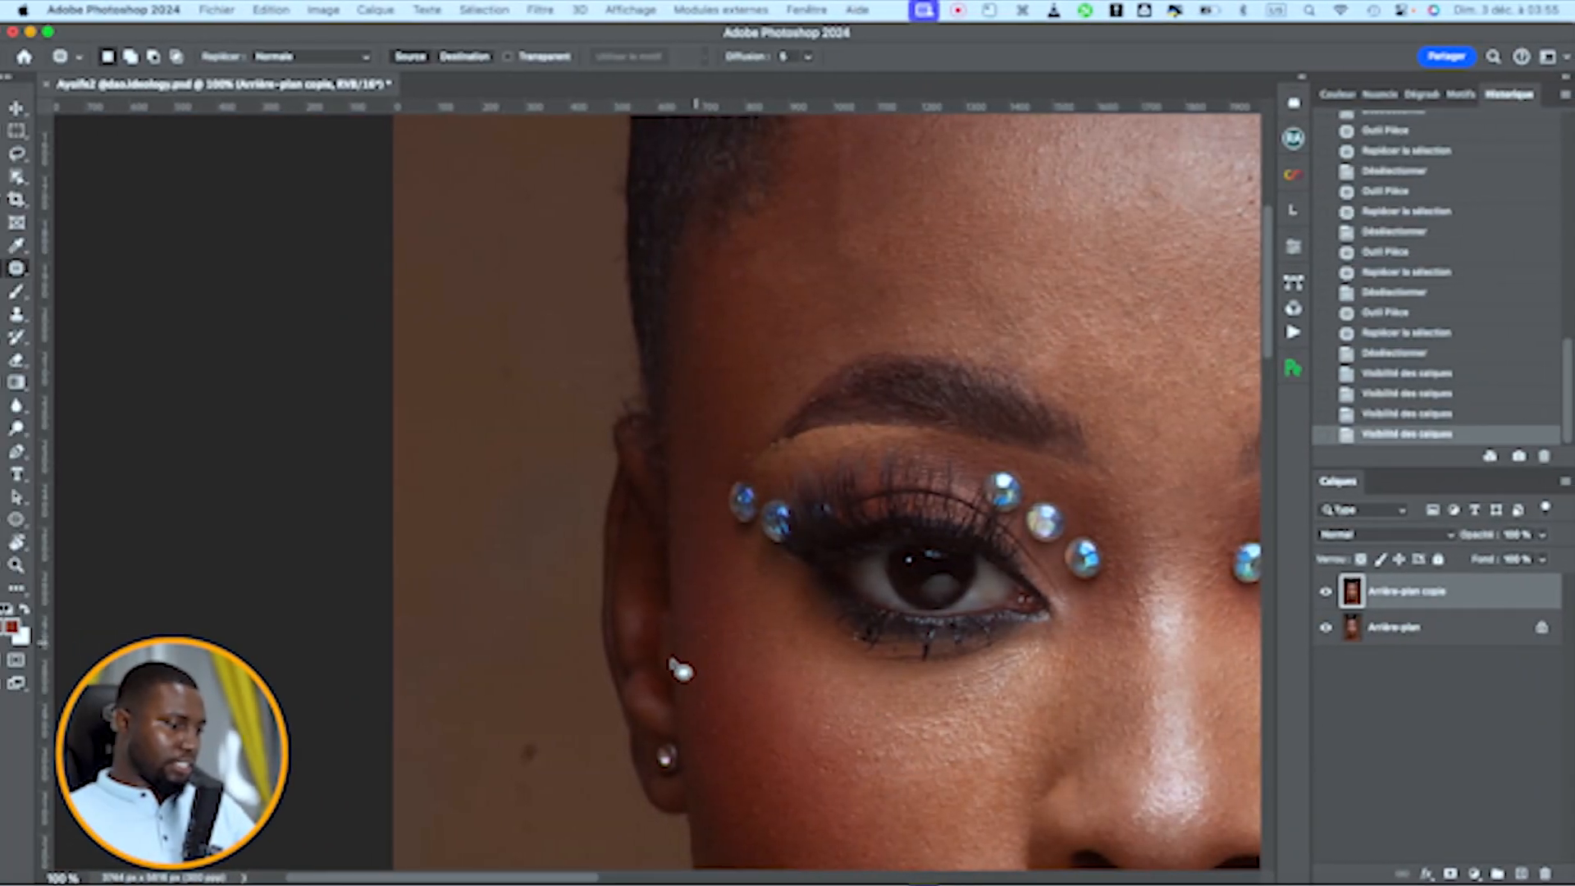
Step: Outline the dark marks on the backdrop beside the left earring with the Patch tool
drag(640, 648, 685, 264)
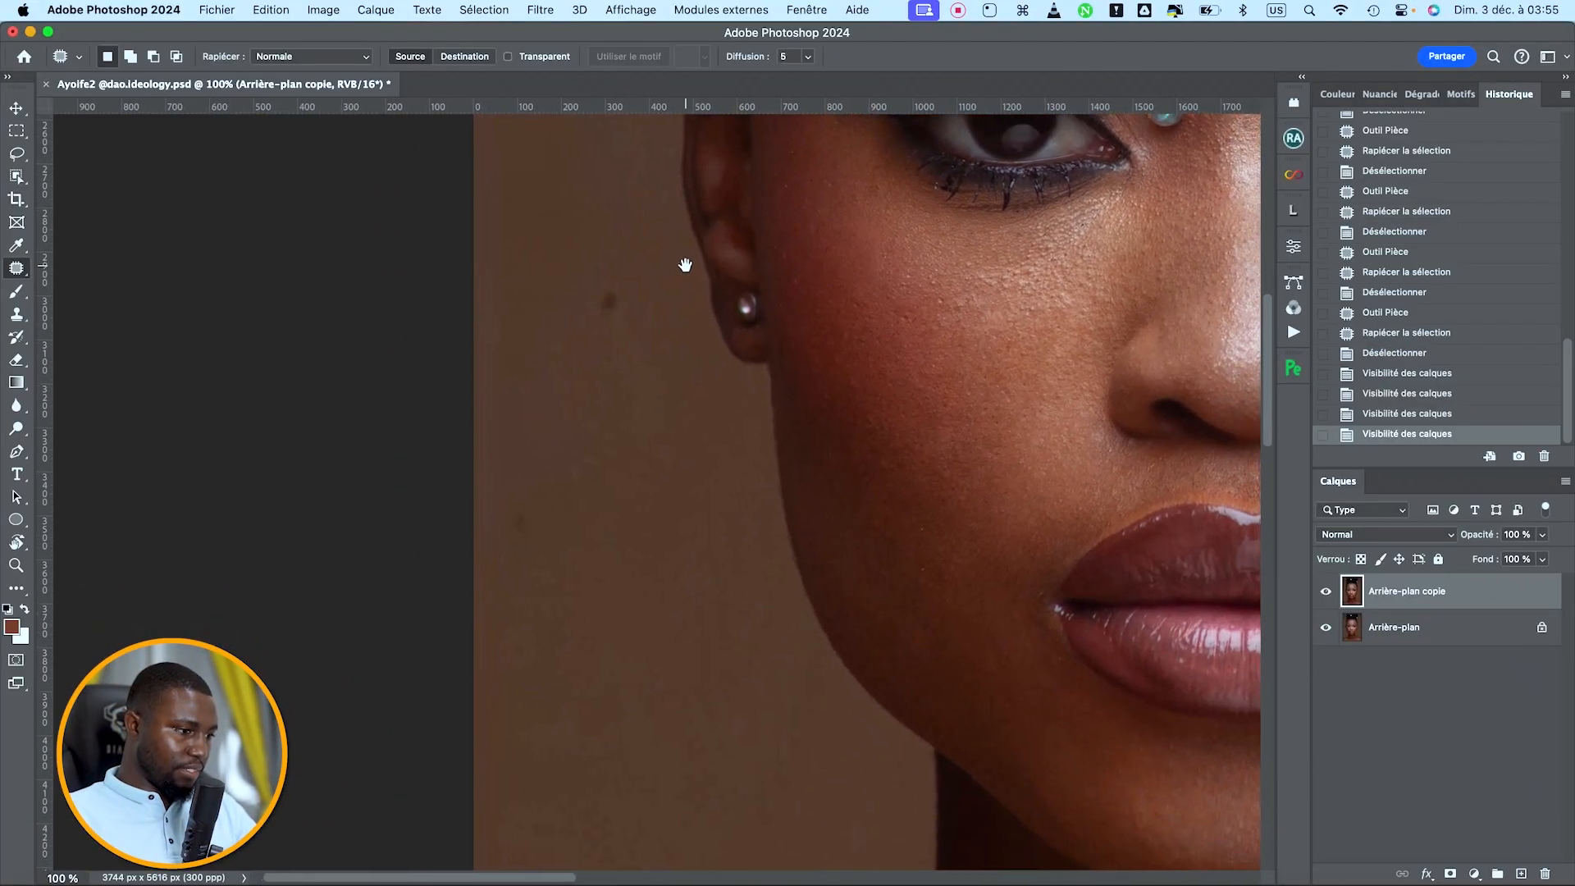
drag(695, 484, 706, 531)
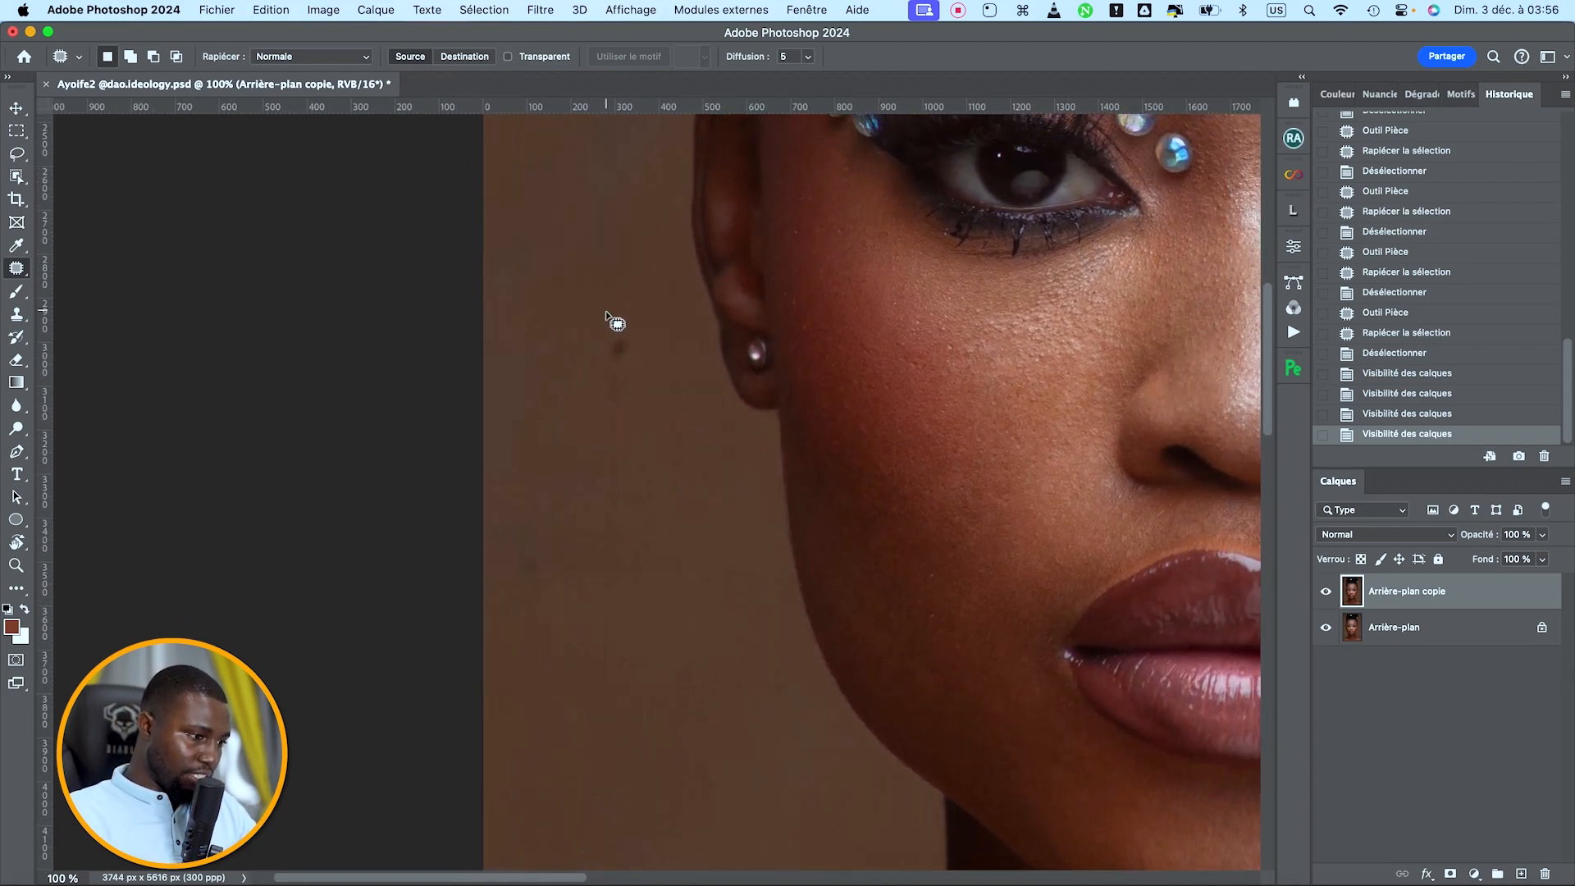
mouse_move(617, 311)
mouse_down()
mouse_move(592, 358)
mouse_move(613, 610)
mouse_move(646, 640)
mouse_move(658, 446)
mouse_move(638, 312)
mouse_move(655, 371)
mouse_up()
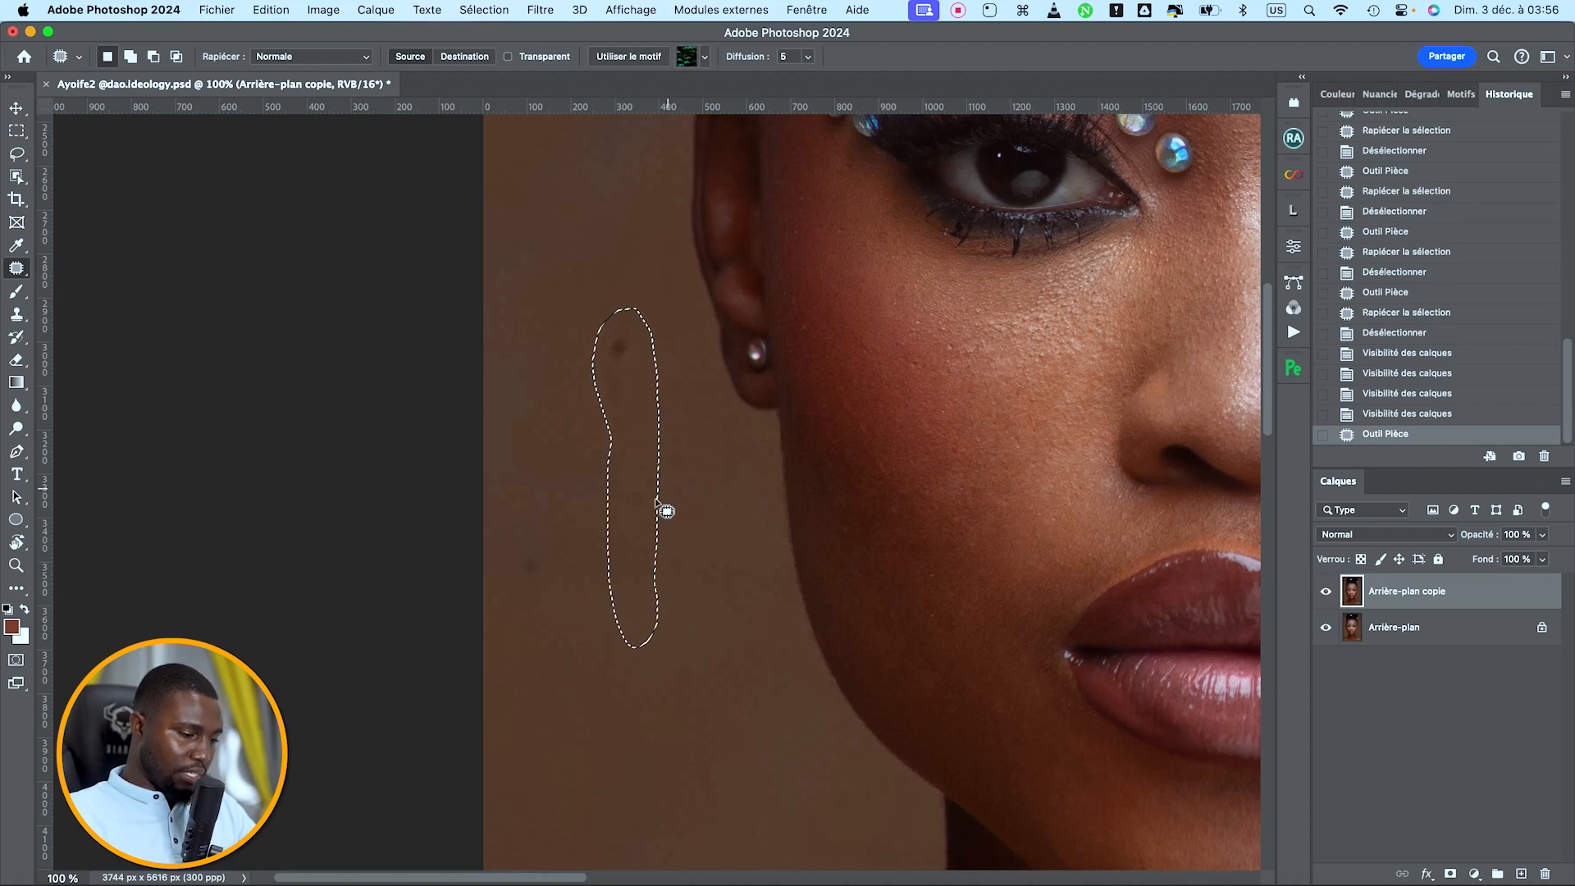
Step: Try to patch the outlined backdrop marks from the area close to the ear, inspect the blend, and undo the patch
drag(656, 510, 706, 509)
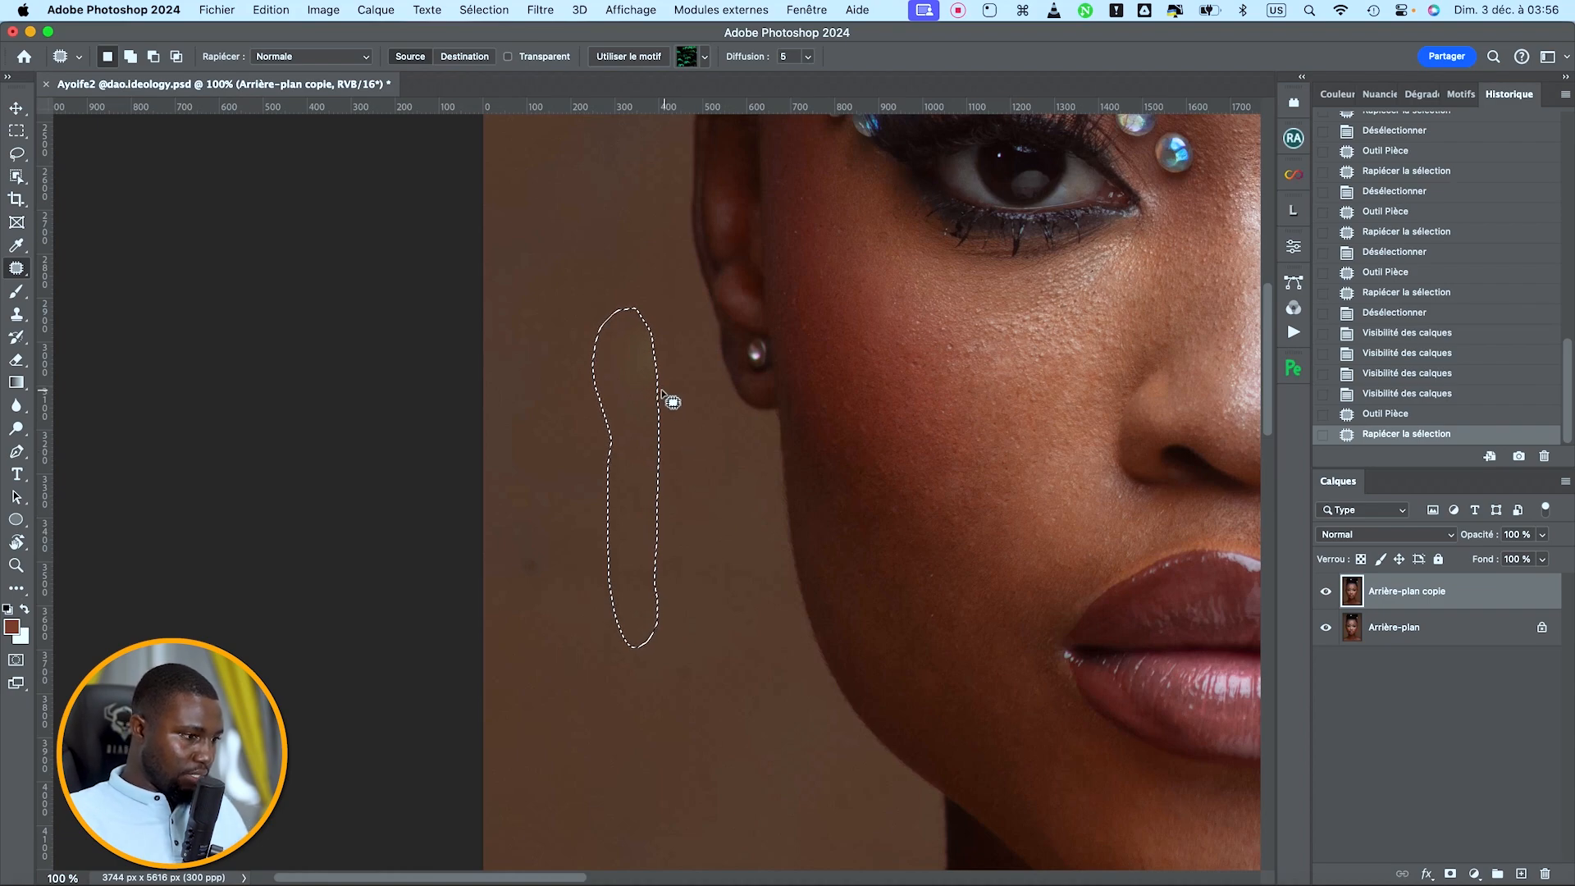
scroll(671, 400, down, 3)
scroll(669, 398, up, 5)
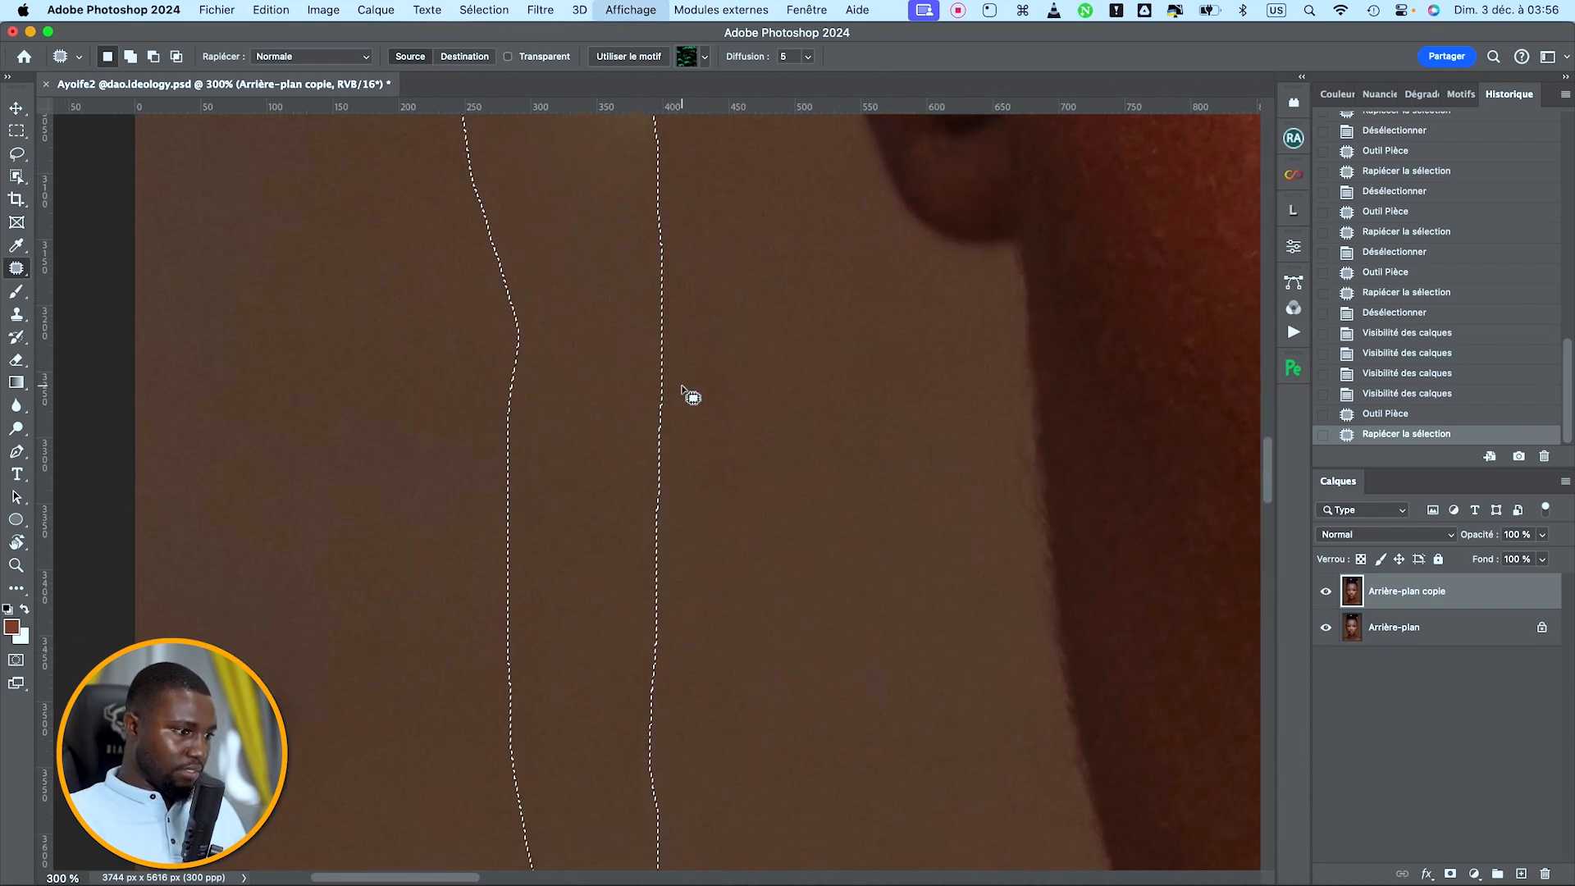
scroll(689, 398, up, 5)
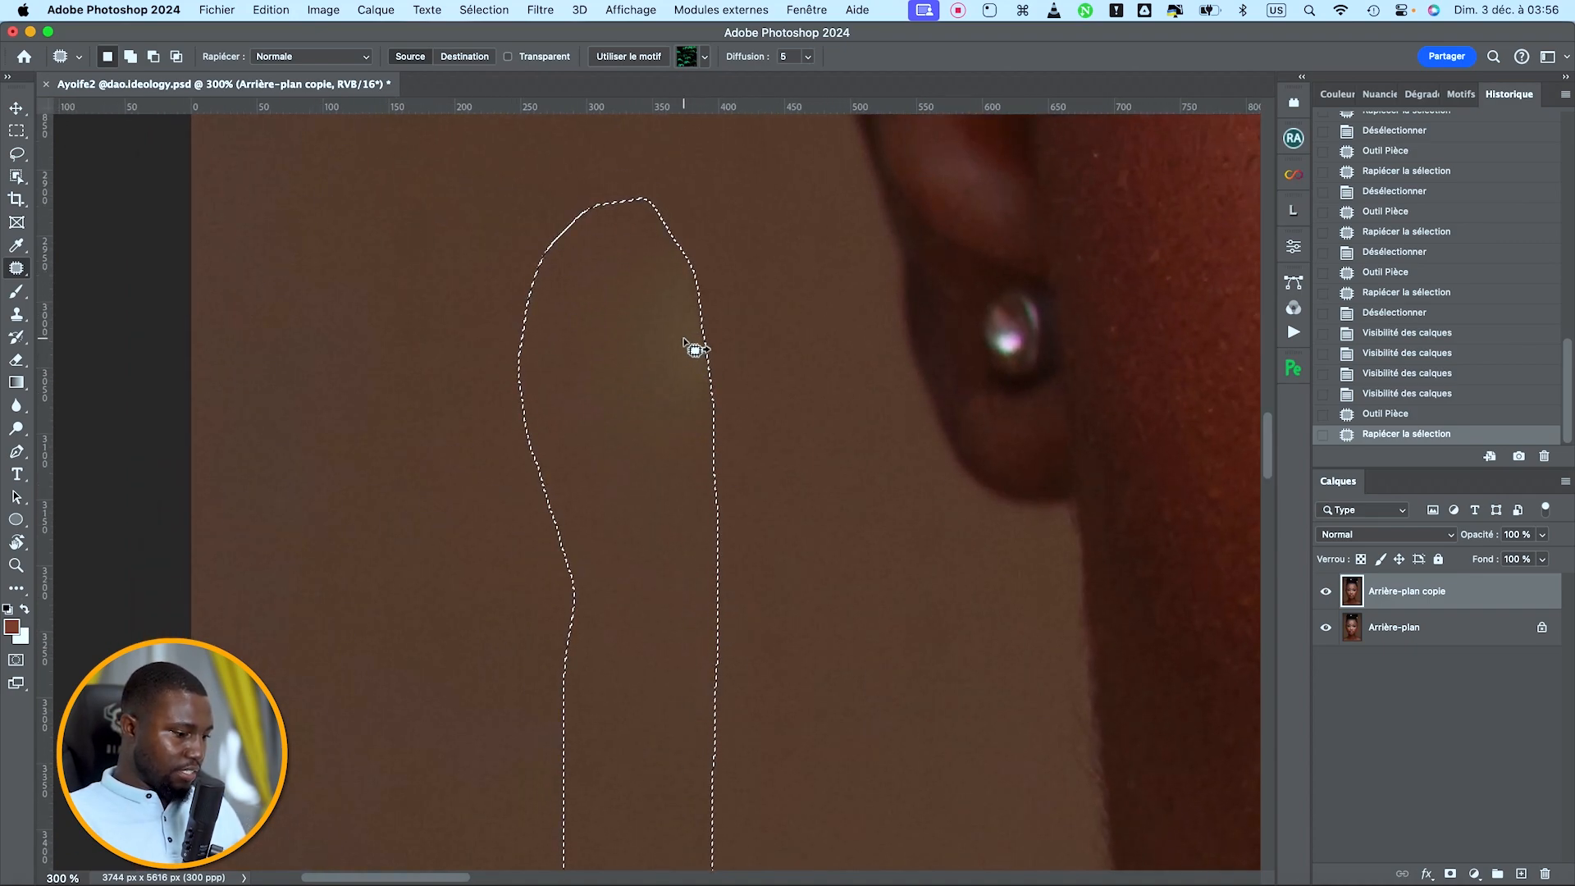
key(ctrl+z)
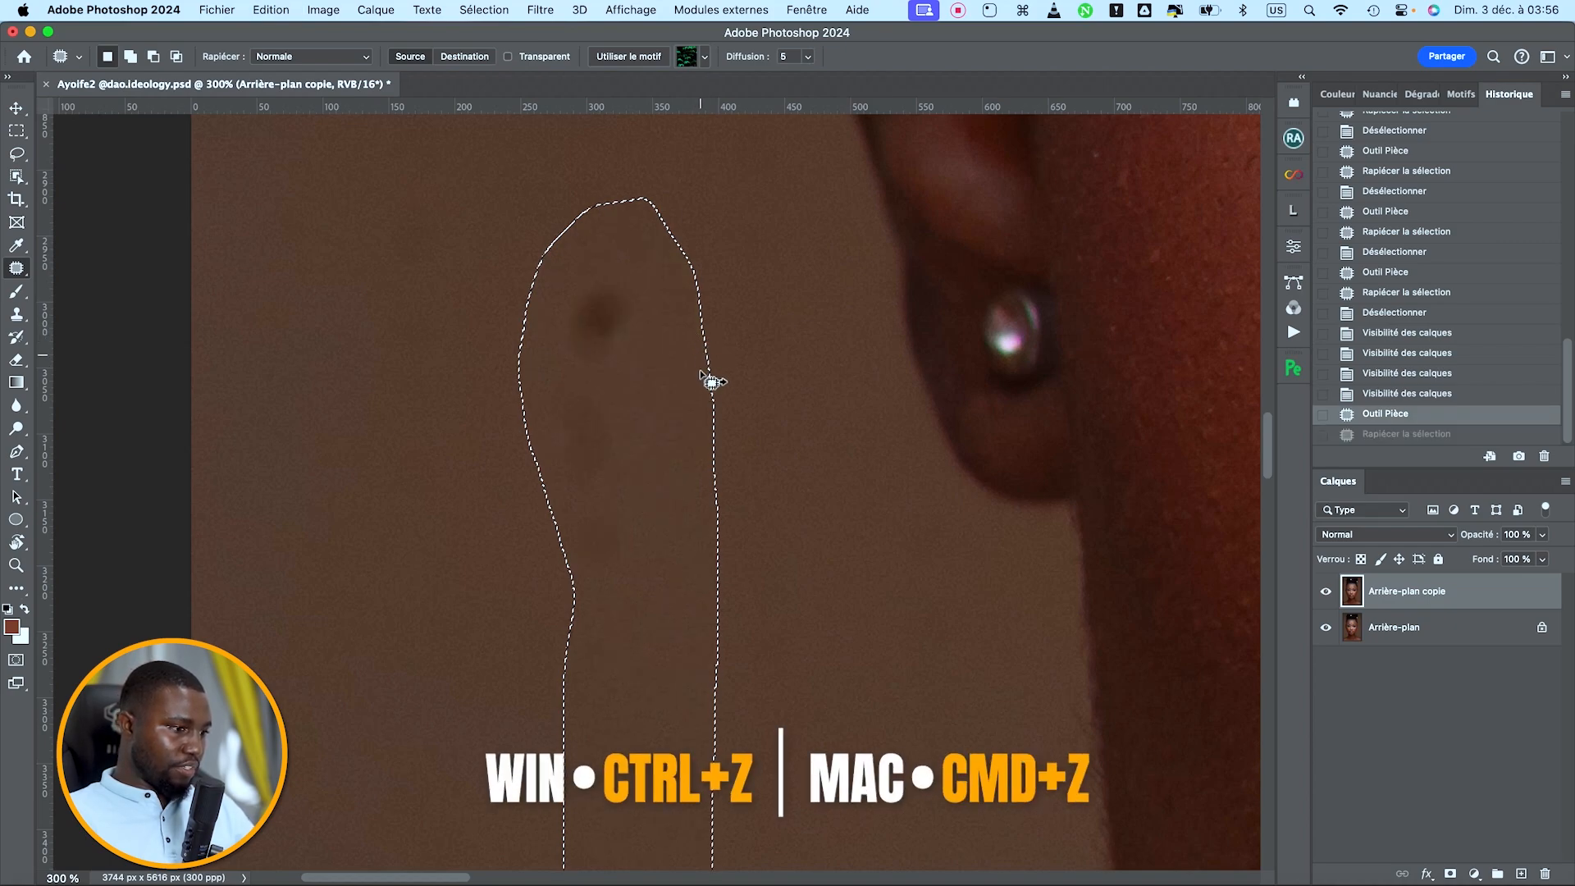
Step: Patch the outlined marks with clean backdrop nearby and clear the selection
drag(685, 449, 805, 432)
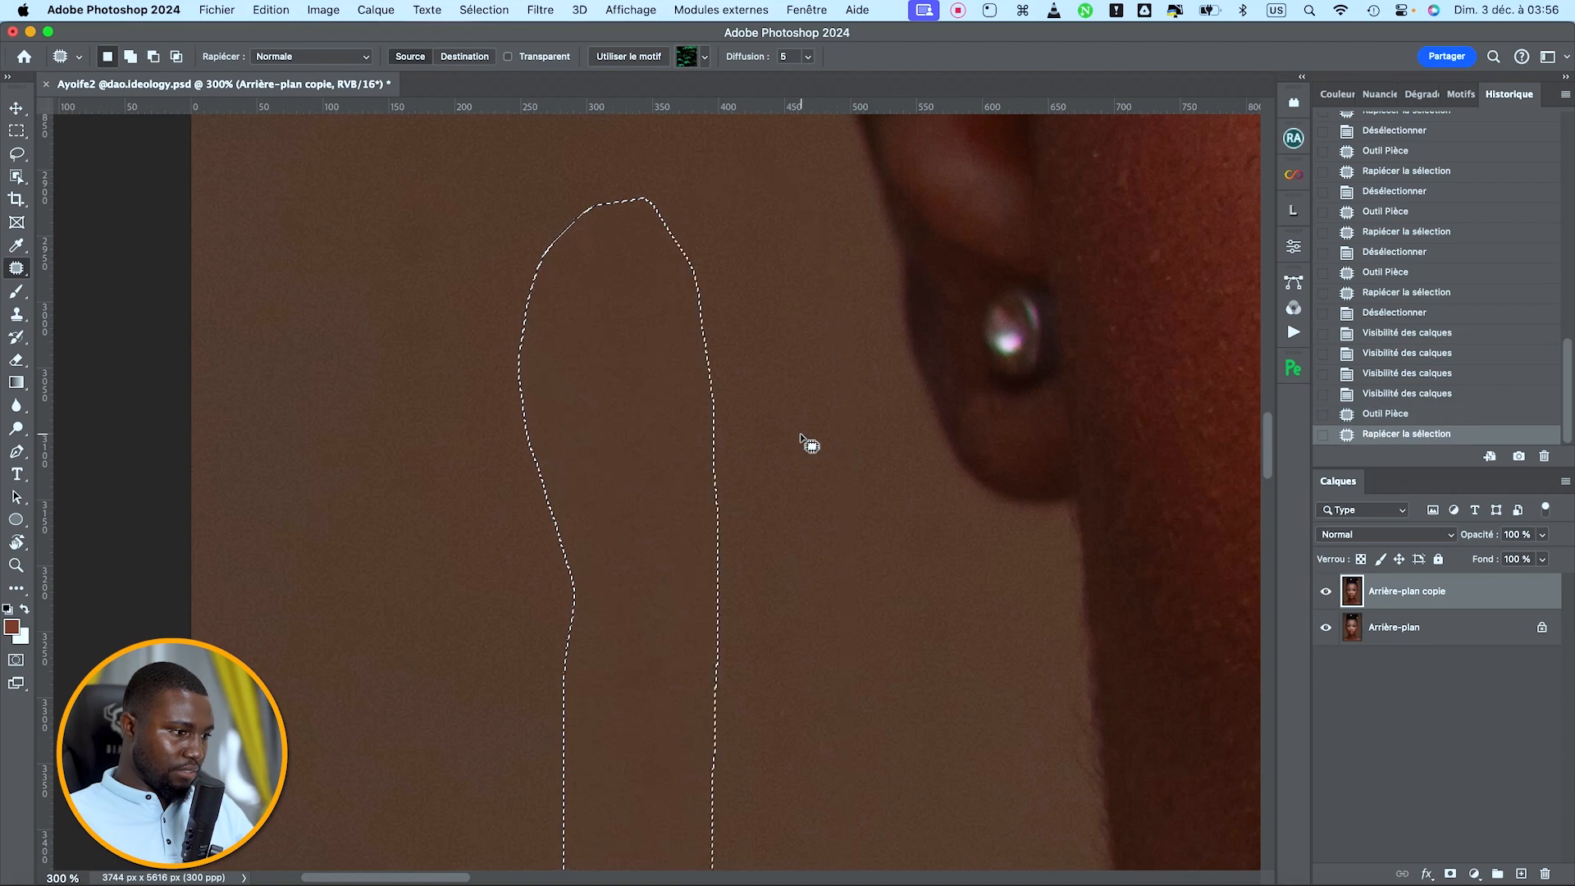
click(804, 438)
key(ctrl+minus)
key(ctrl+minus)
key(ctrl+minus)
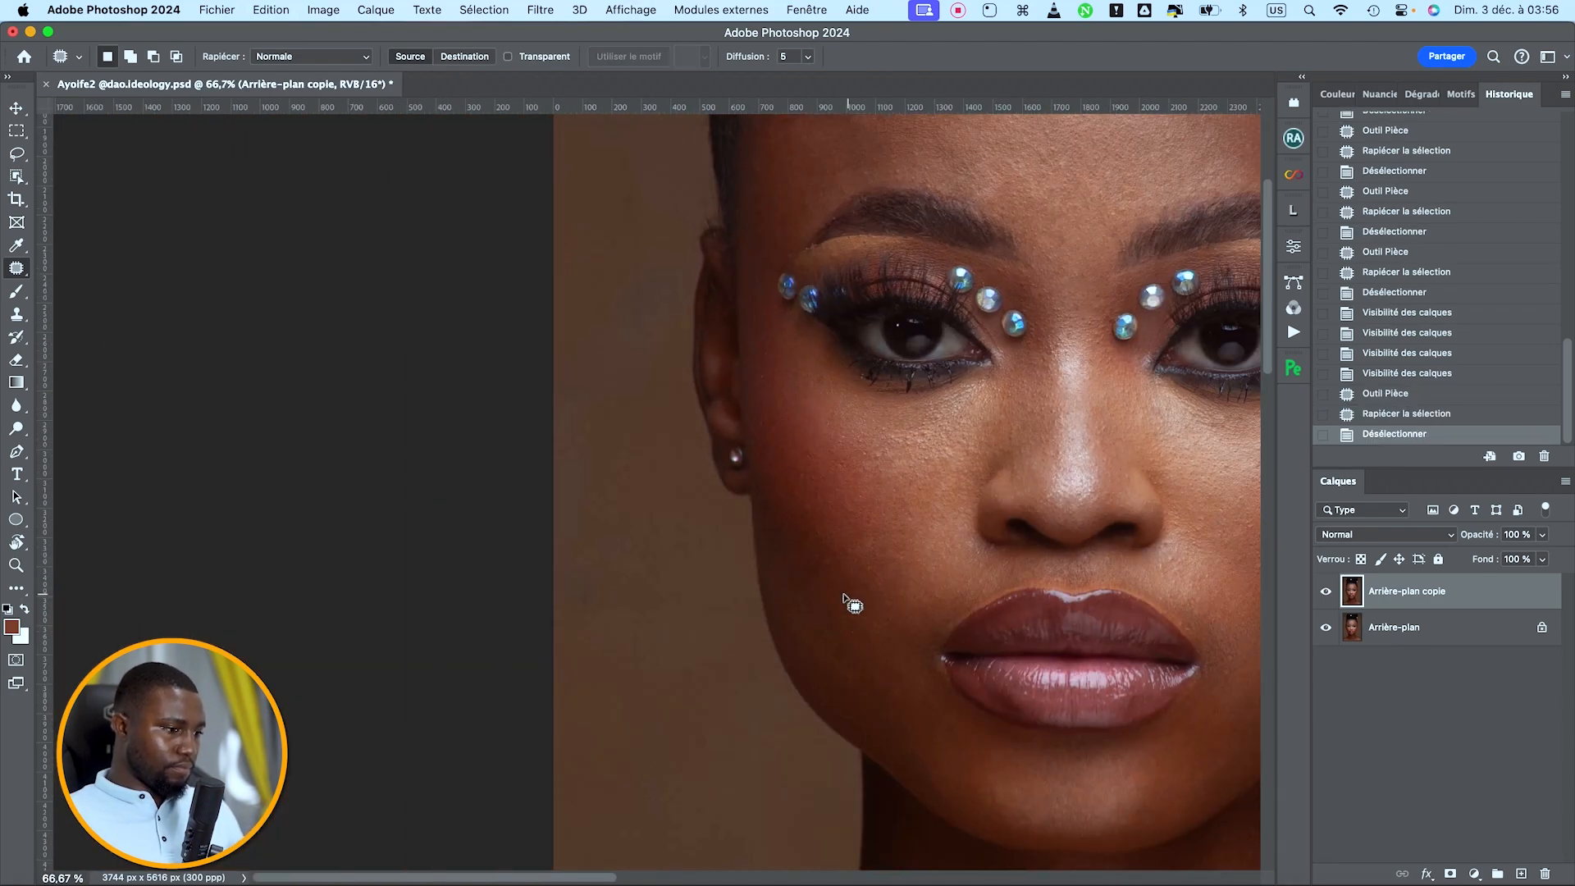
Step: Outline the uneven backdrop area below the left jawline and patch it with the smoother backdrop above
drag(733, 704, 737, 223)
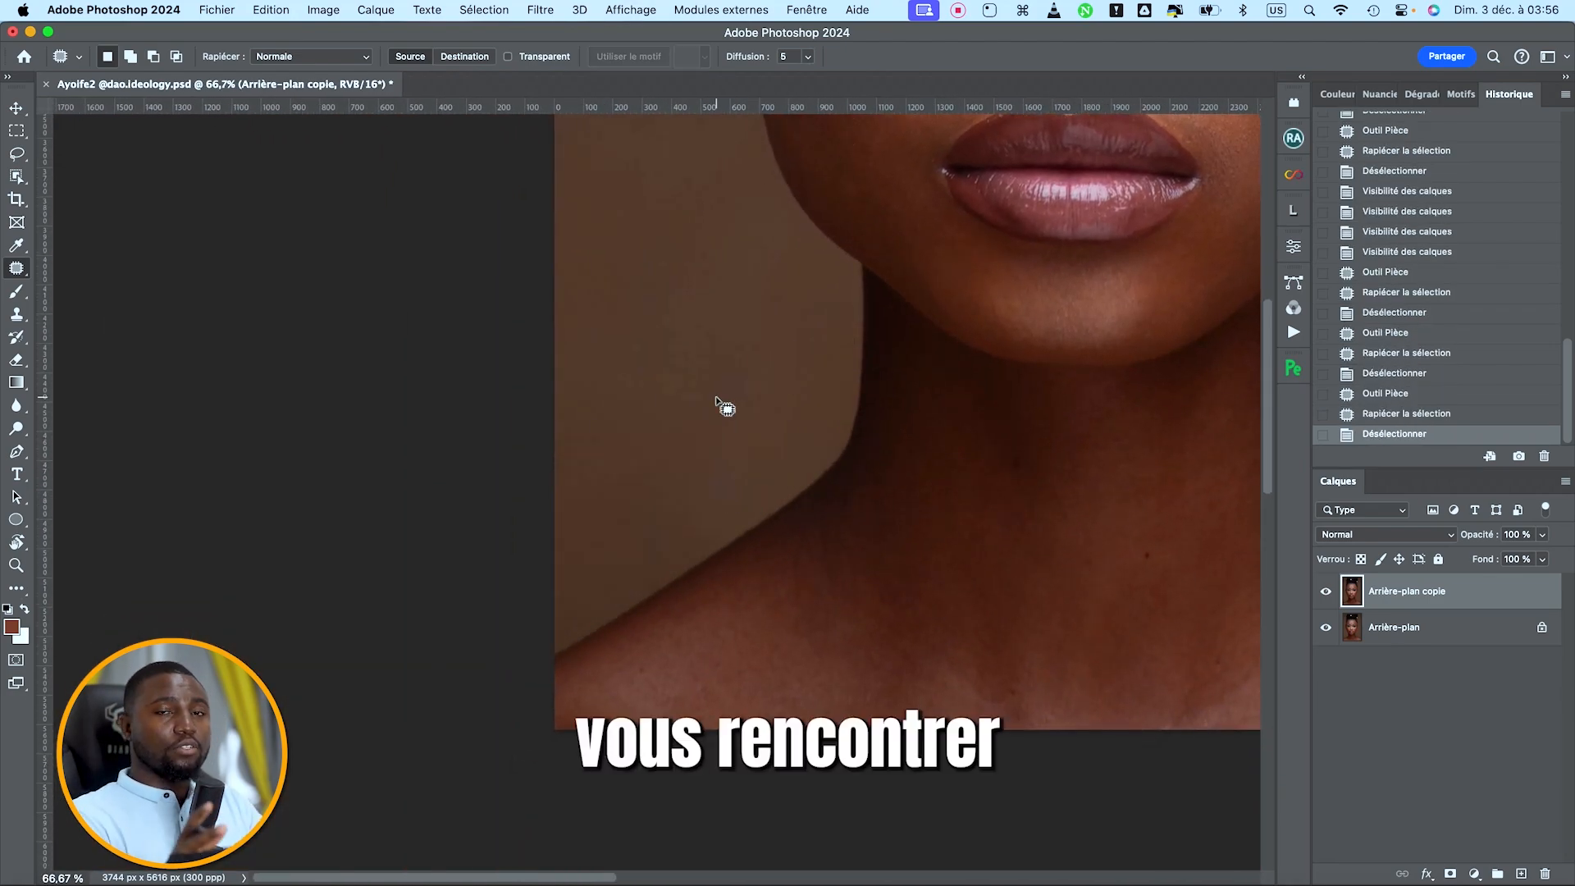
drag(971, 440, 958, 671)
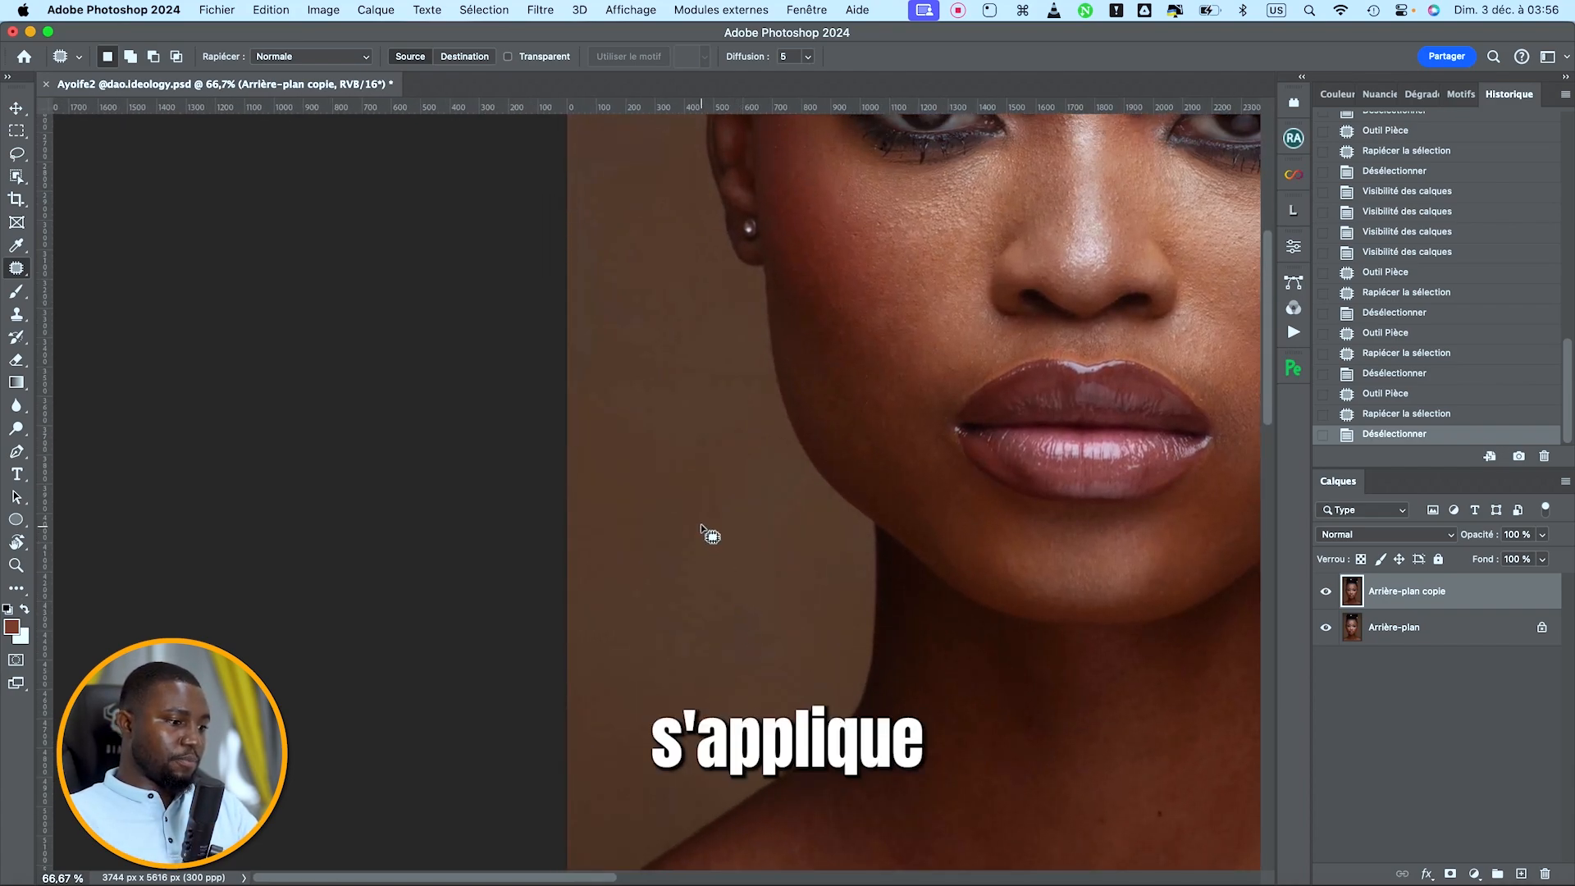
mouse_move(700, 517)
mouse_down()
mouse_move(626, 570)
mouse_move(656, 681)
mouse_move(757, 681)
mouse_move(763, 556)
mouse_move(701, 519)
mouse_up()
drag(722, 661, 692, 447)
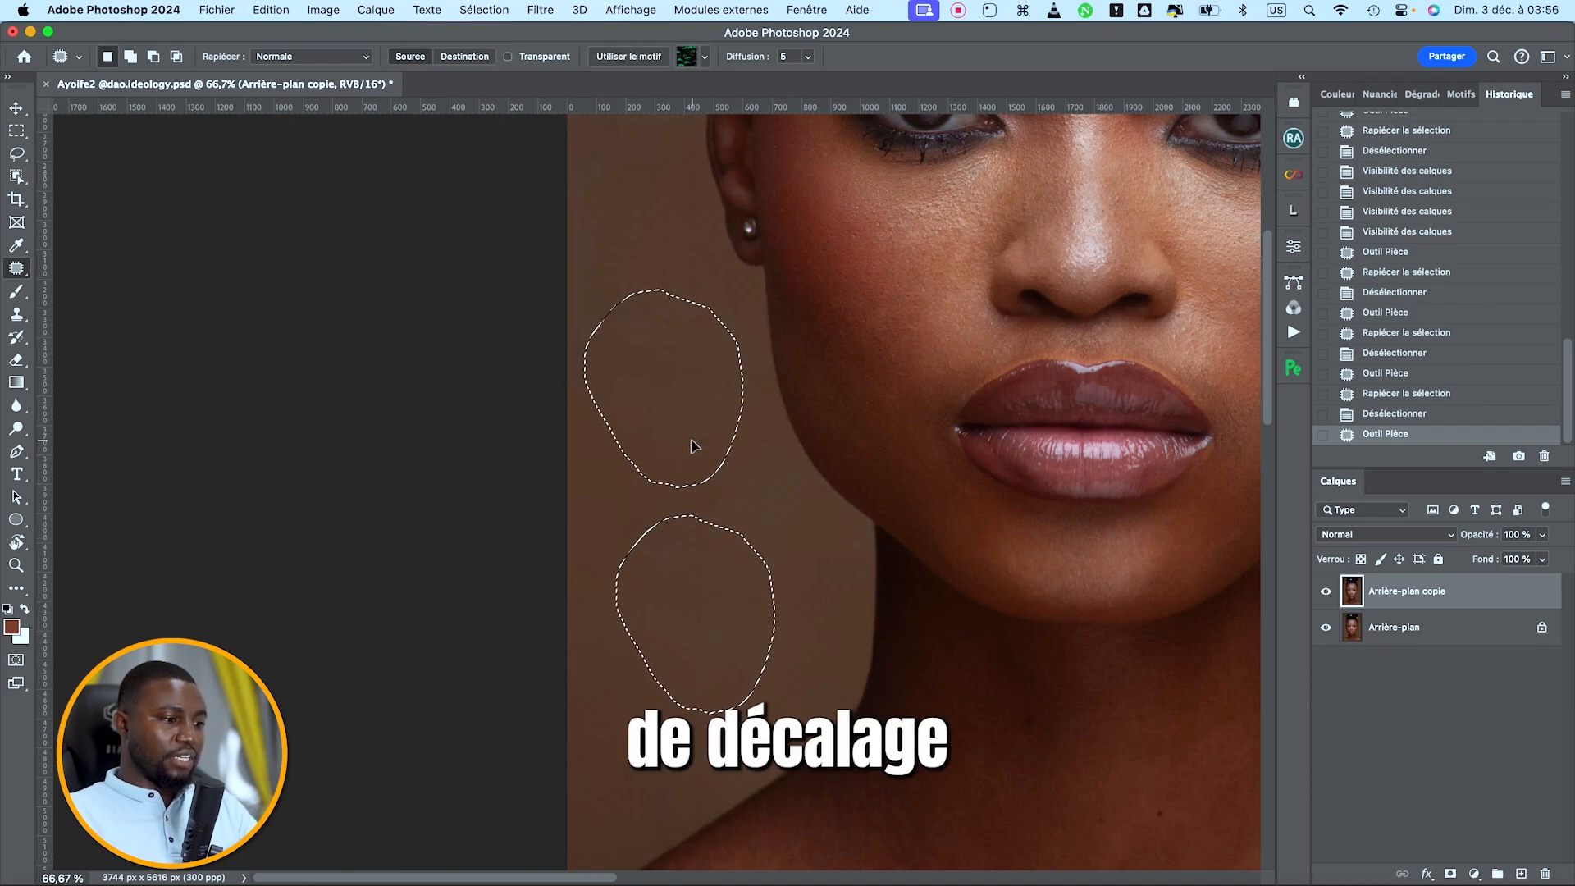
Step: Patch the uneven backdrop above the left ear beside the hairline with a cleaner area, and clear the selection
scroll(749, 366, up, 10)
scroll(748, 365, left, 3)
scroll(749, 366, down, 2)
scroll(749, 383, right, 1)
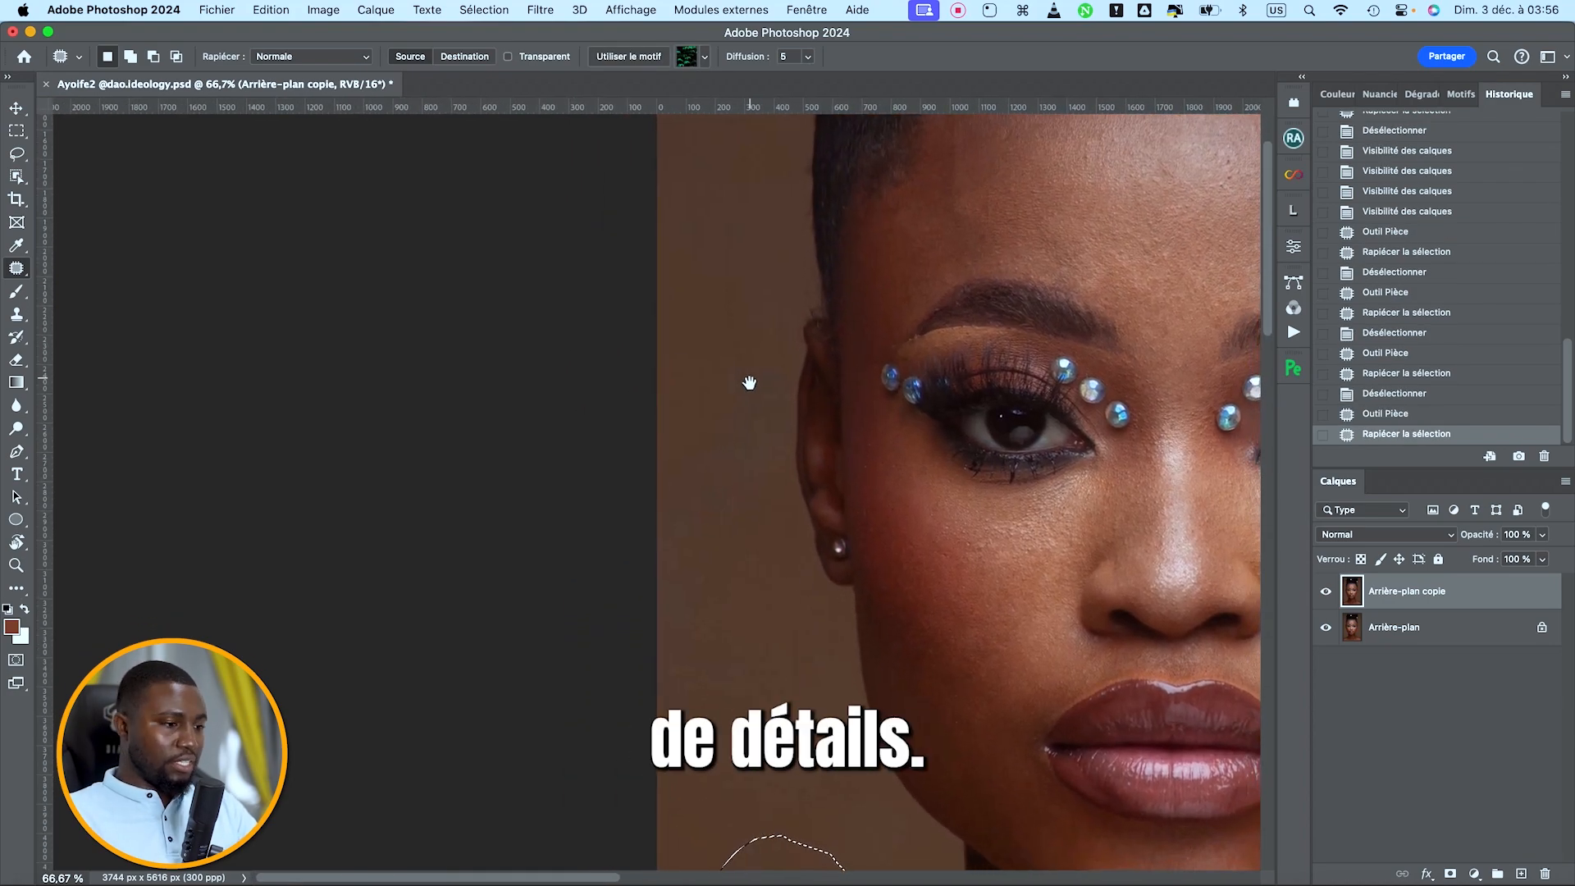
drag(741, 187, 716, 266)
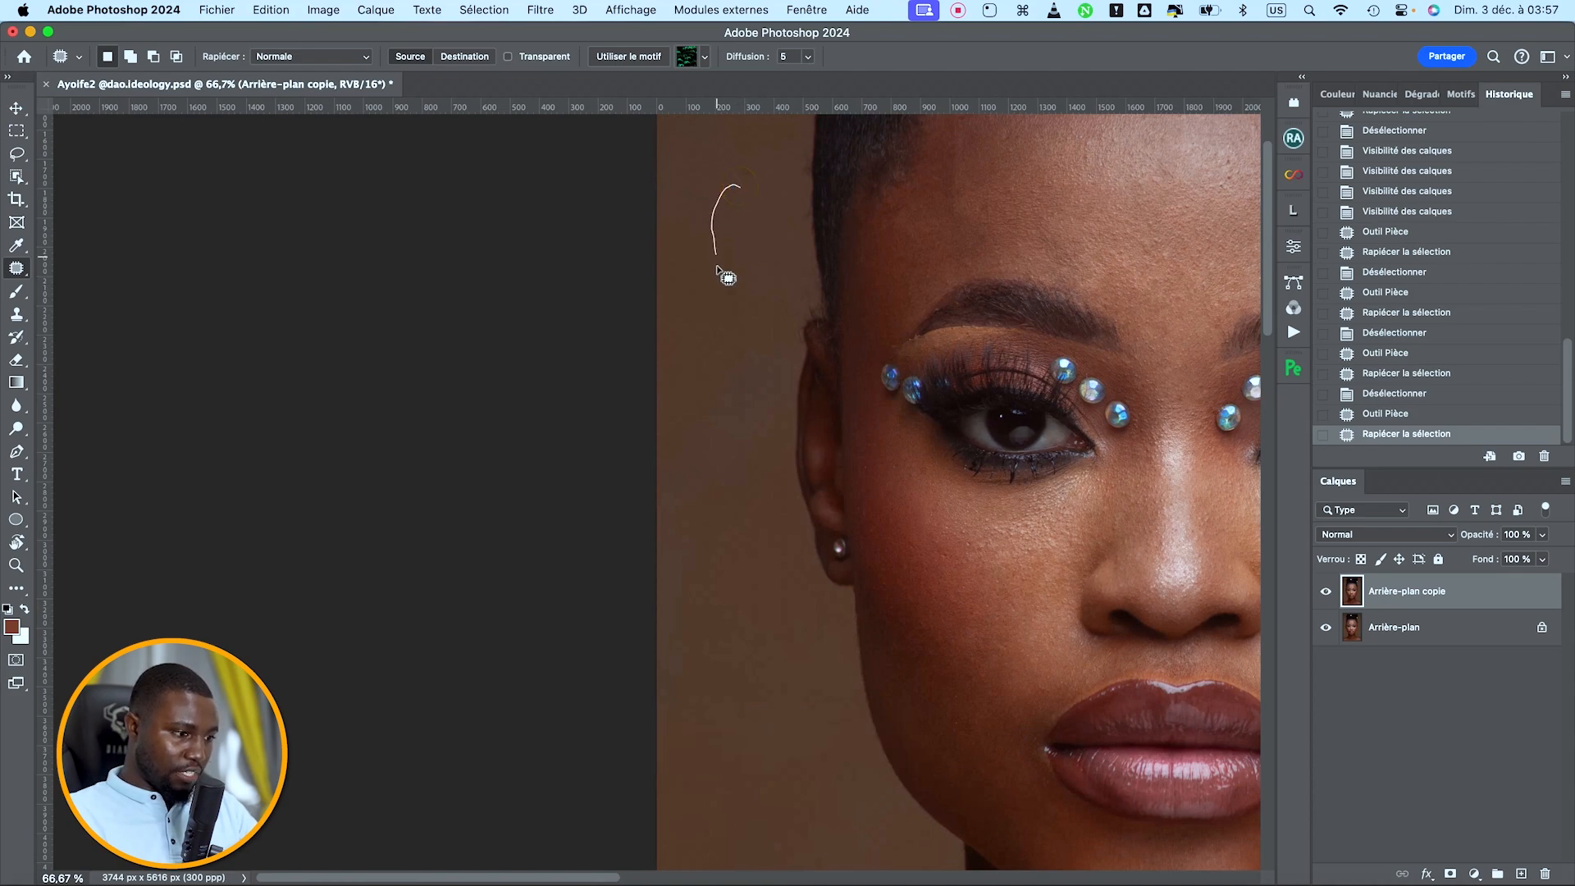
mouse_move(755, 339)
mouse_down()
mouse_move(735, 215)
mouse_move(684, 385)
mouse_up()
key(super+d)
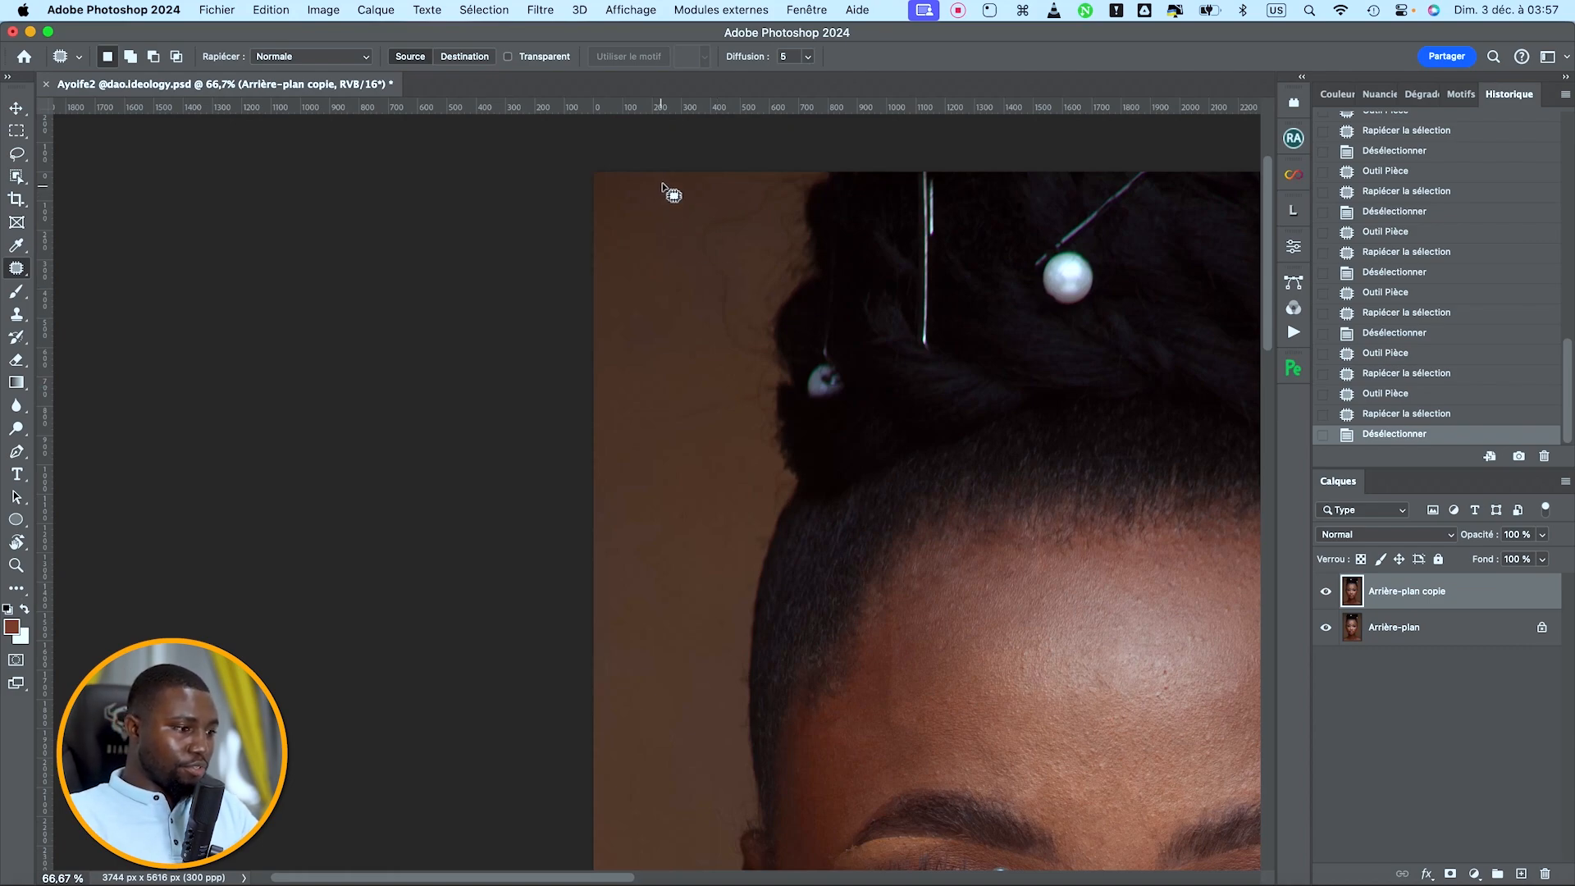
Step: Patch the backdrop in the photo's upper left corner with the area below it, and undo the last extra patch
mouse_move(667, 176)
mouse_down()
mouse_move(632, 186)
mouse_move(643, 284)
mouse_up()
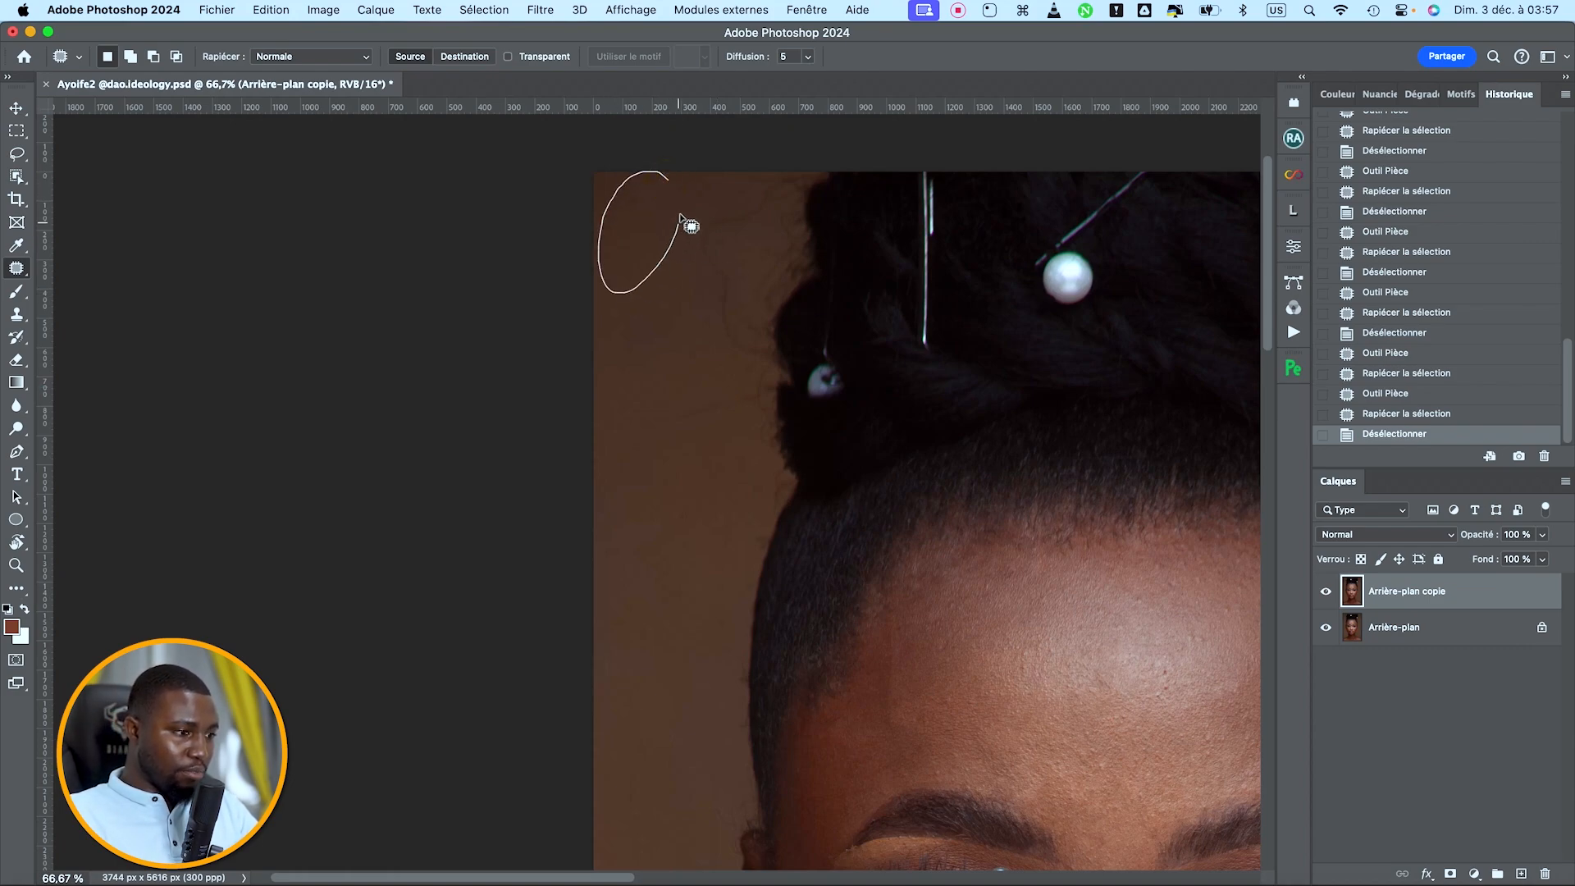
drag(689, 200, 654, 380)
key(super+z)
key(super+z)
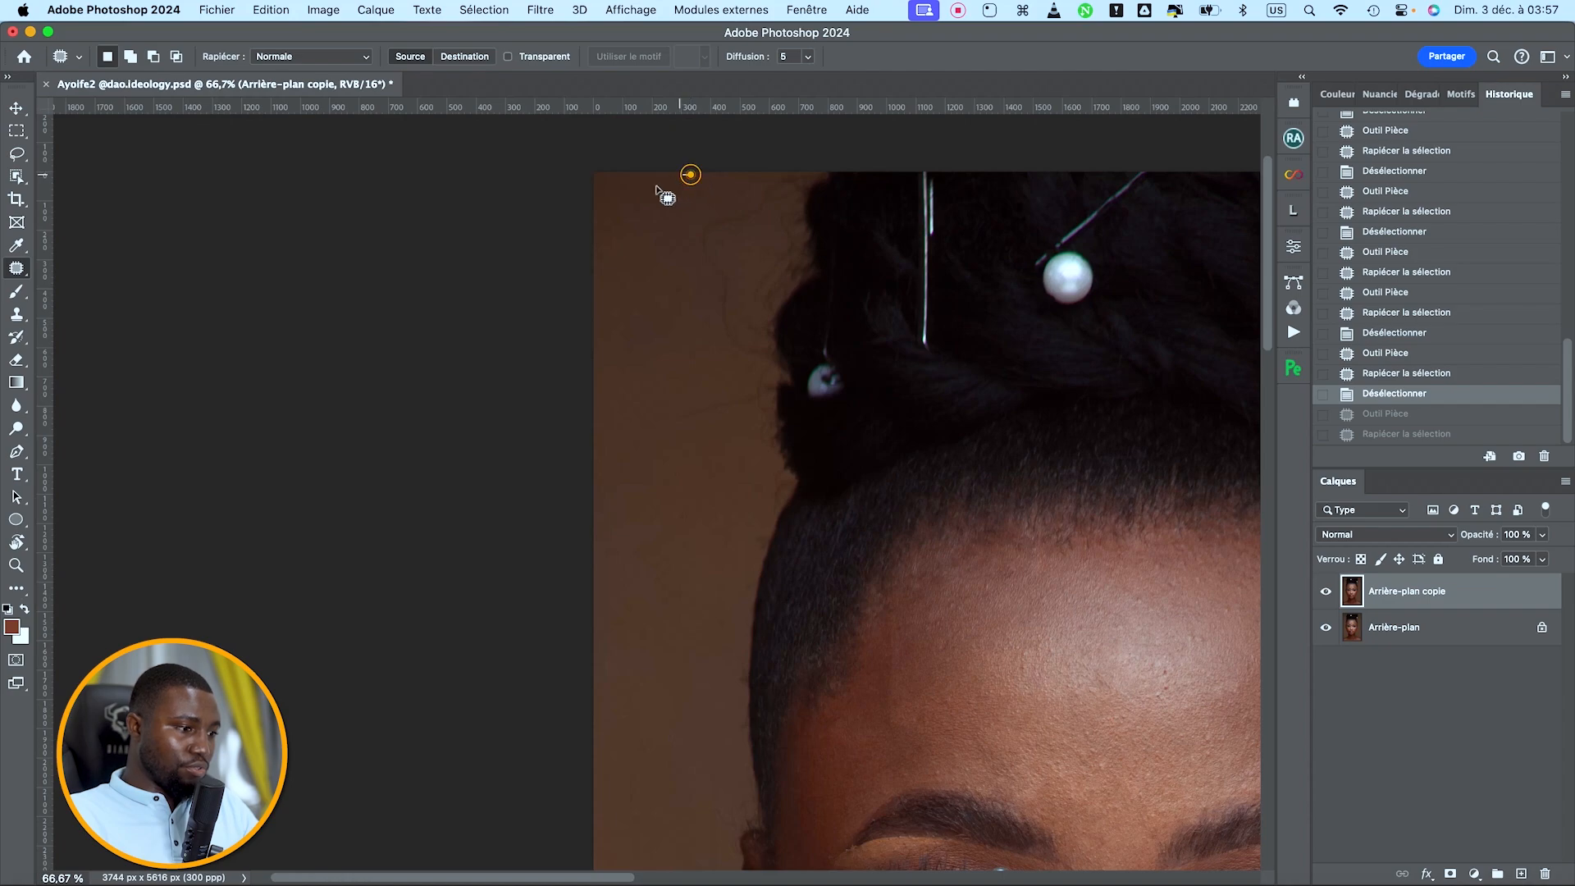
Step: Try to patch one large area spanning the upper left backdrop and the hair bun's edge, and undo it
drag(691, 175, 635, 326)
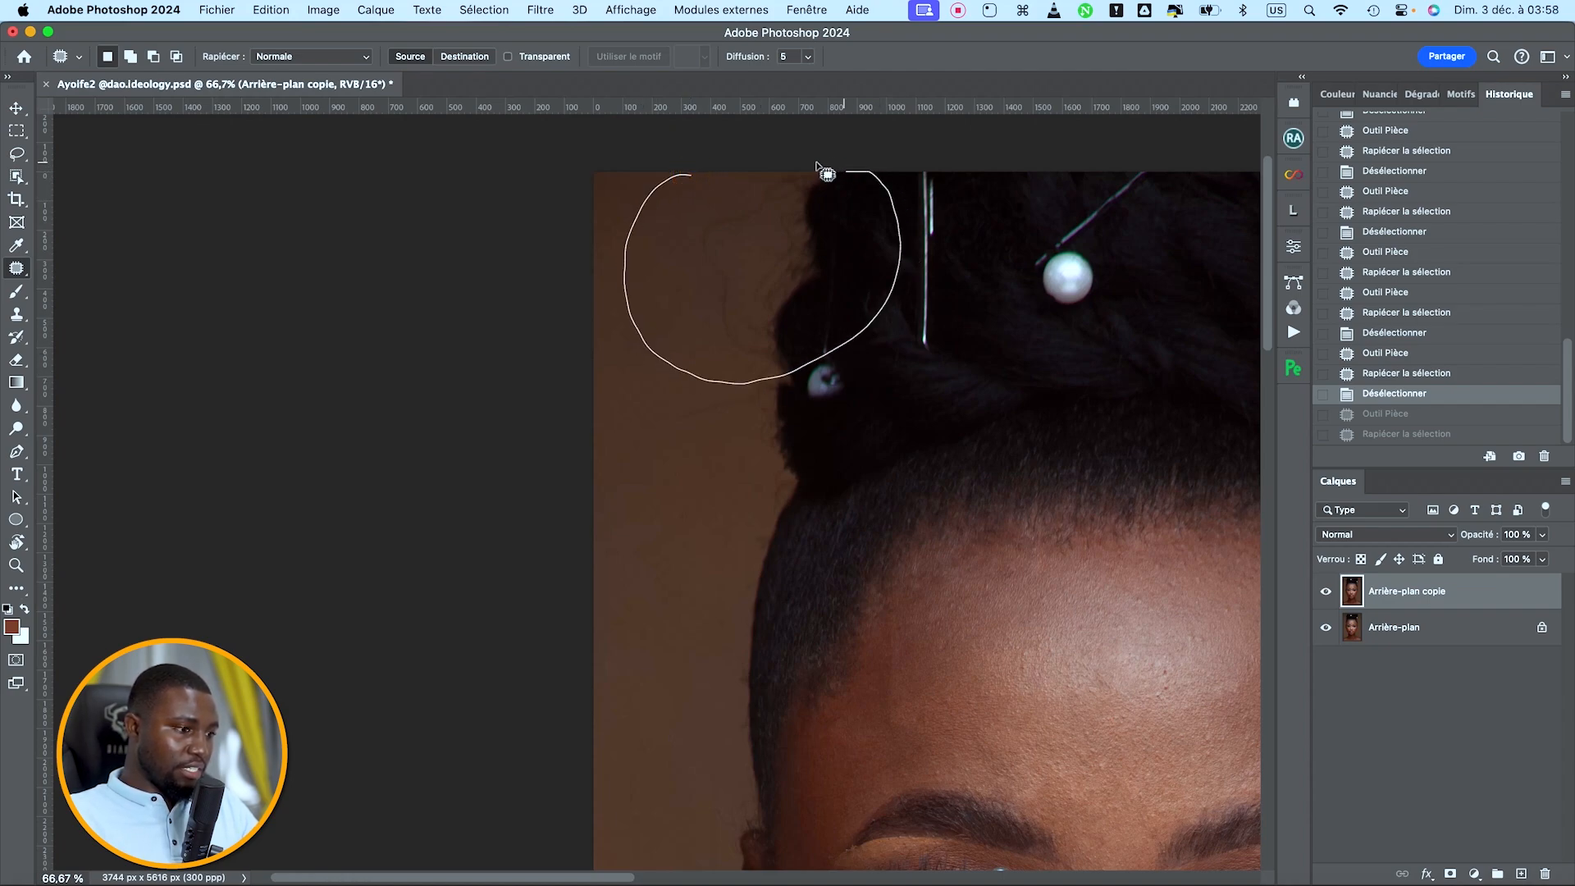
drag(817, 163, 812, 169)
drag(802, 271, 773, 467)
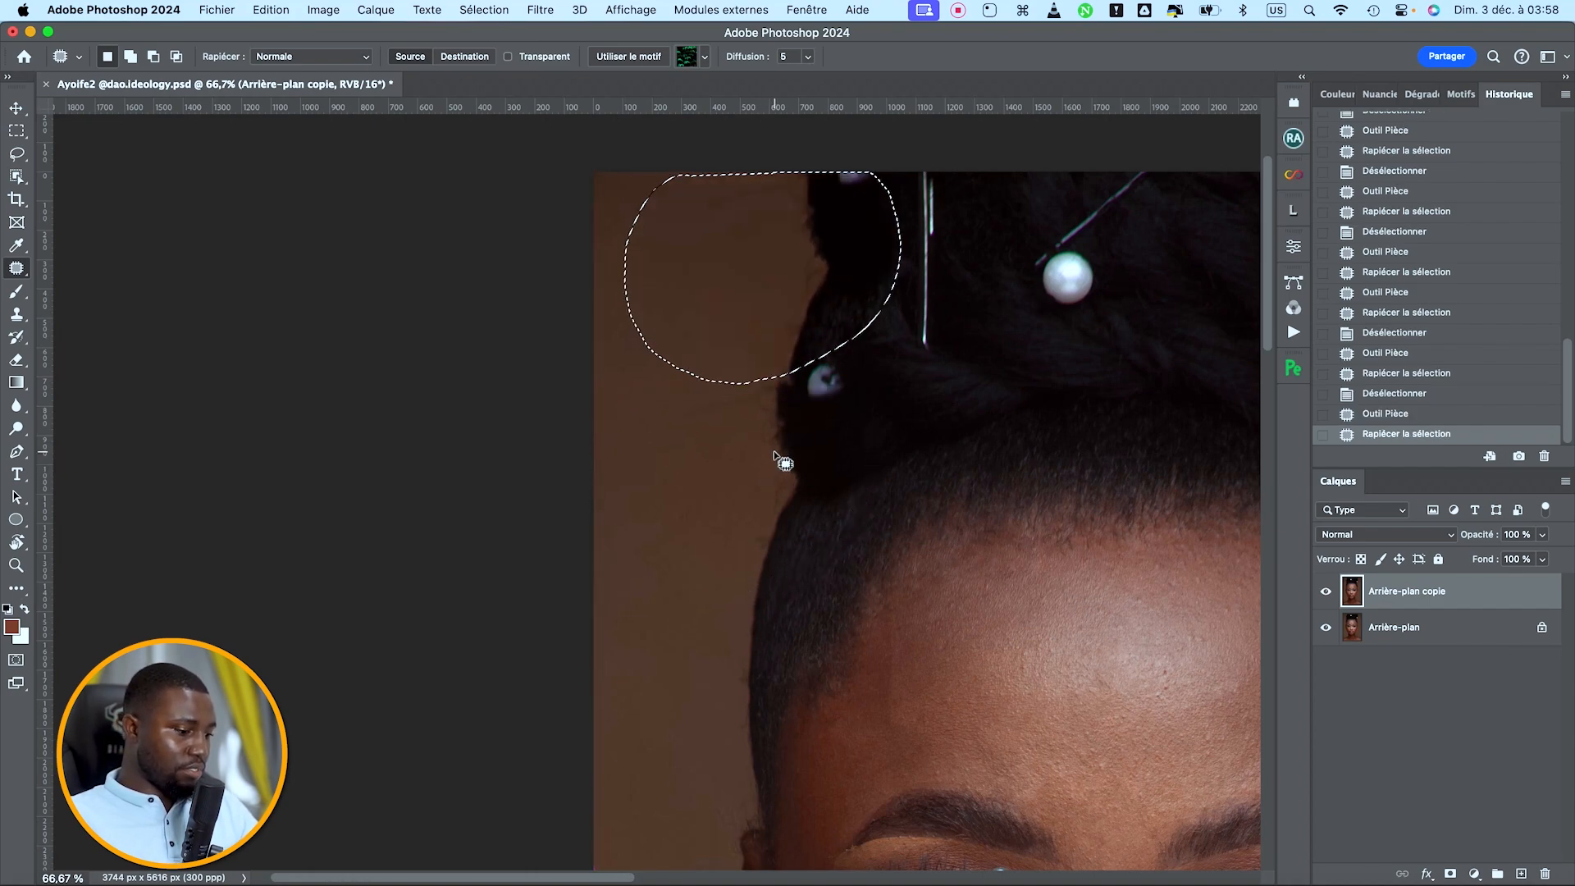
key(super+z)
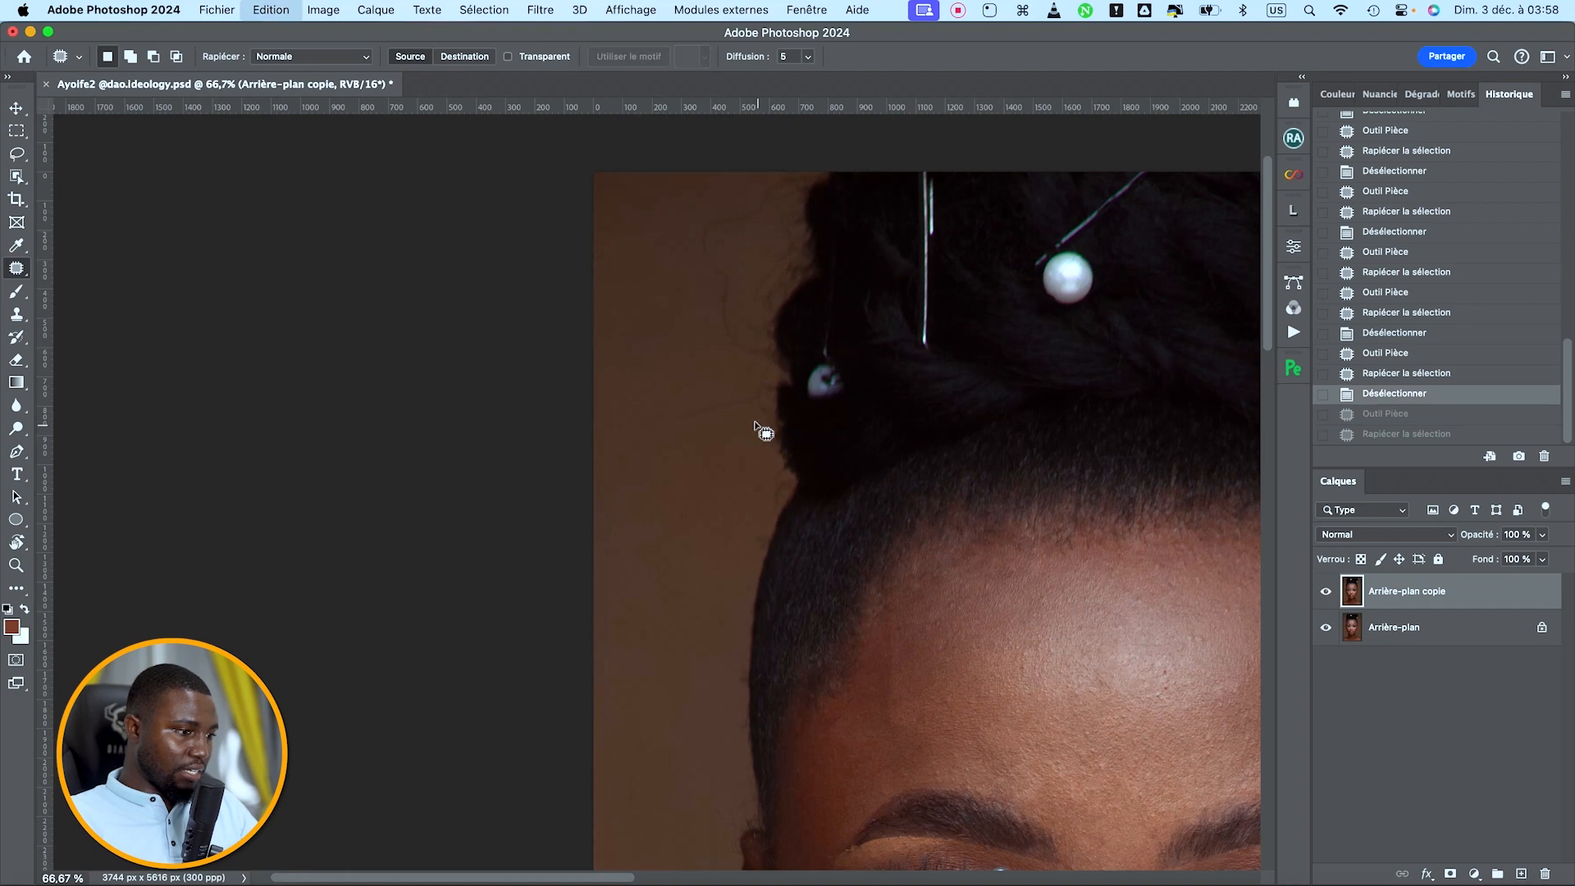
Step: Patch the uneven backdrop on the left and right sides of the hair bun with cleaner areas, clearing each selection
mouse_move(691, 254)
mouse_down()
mouse_move(650, 263)
mouse_move(660, 309)
mouse_move(698, 323)
mouse_move(715, 303)
mouse_move(711, 278)
mouse_move(687, 303)
mouse_move(643, 470)
mouse_up()
key(super+d)
drag(825, 398, 762, 388)
drag(848, 397, 798, 278)
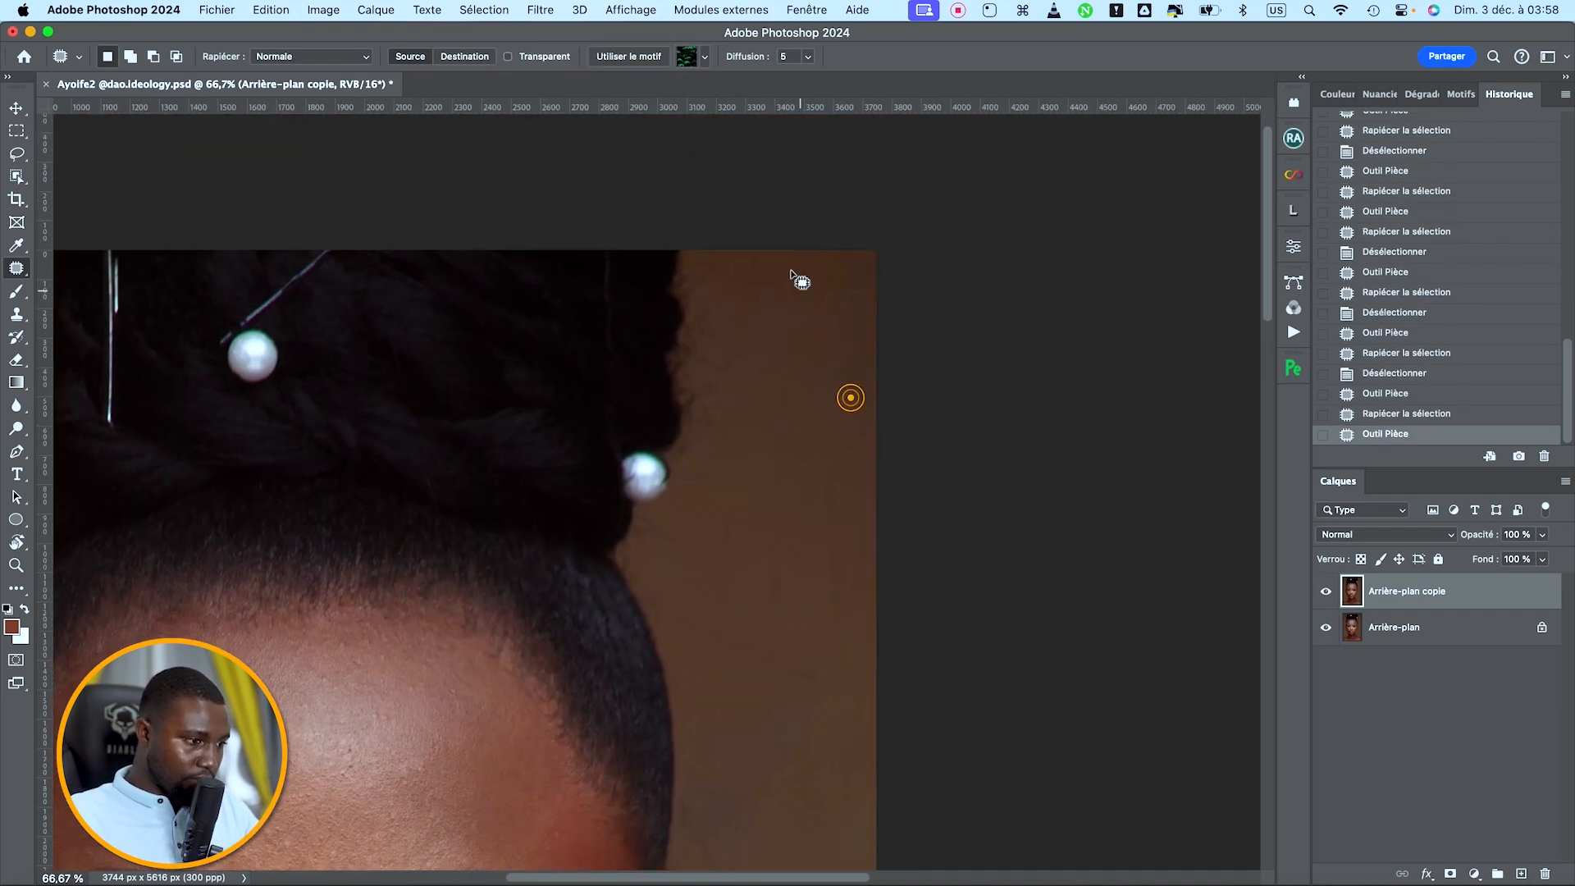
key(super+d)
Step: Patch the blotchy backdrop to the right of the hair and temple with a smoother backdrop area
drag(815, 524, 763, 359)
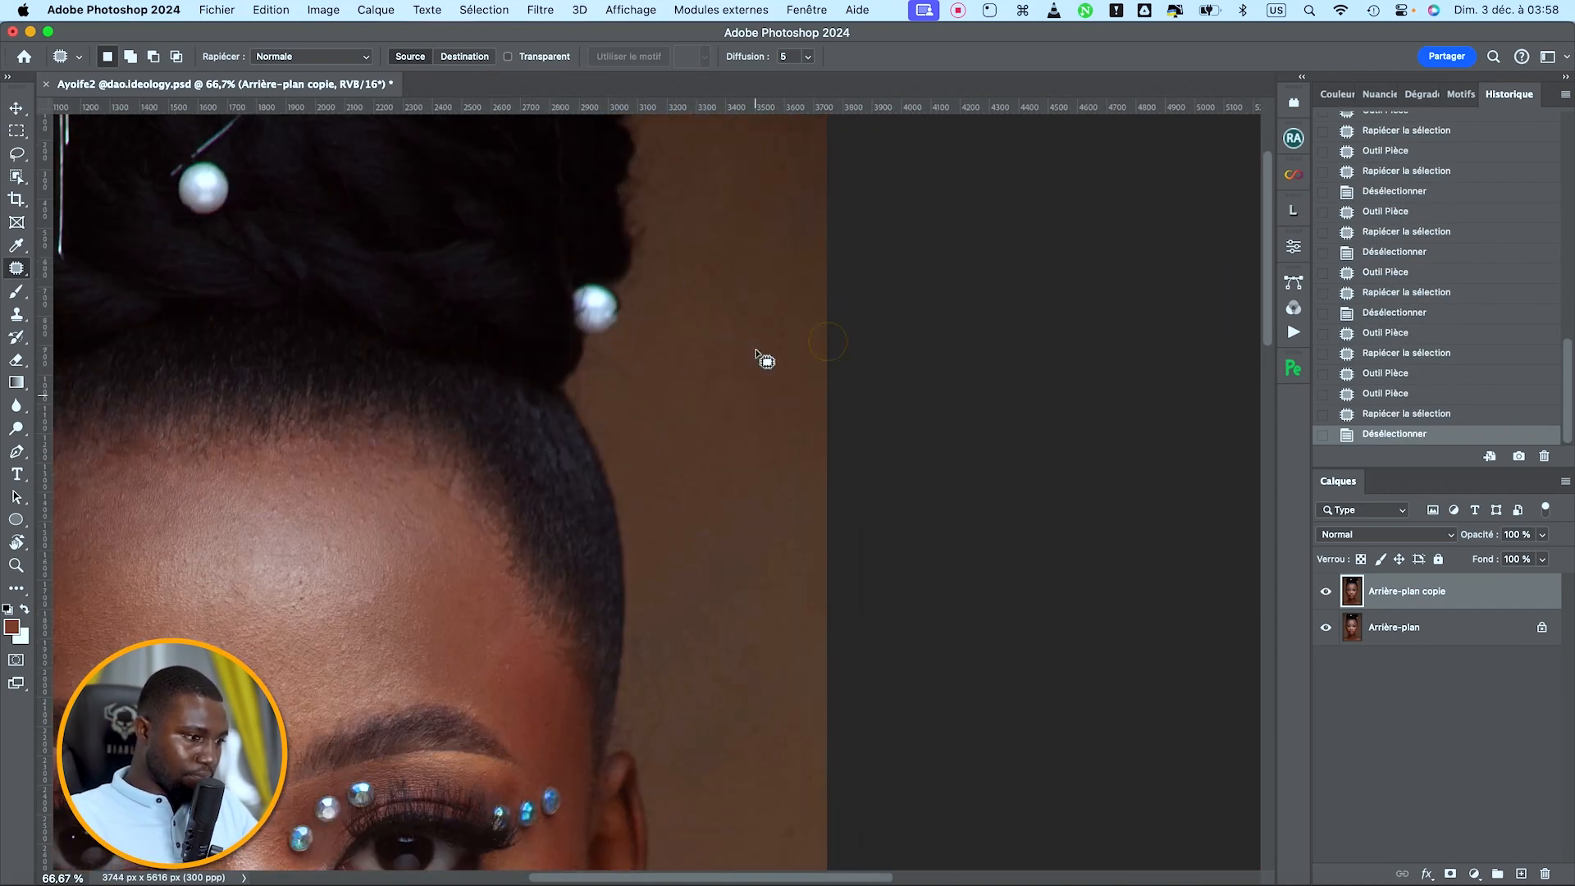
drag(778, 240, 788, 249)
mouse_move(779, 283)
mouse_down()
mouse_move(742, 264)
mouse_move(762, 445)
mouse_up()
Step: Hide and show the duplicated layer twice to compare the retouched face and backdrop with the original
drag(693, 526, 668, 620)
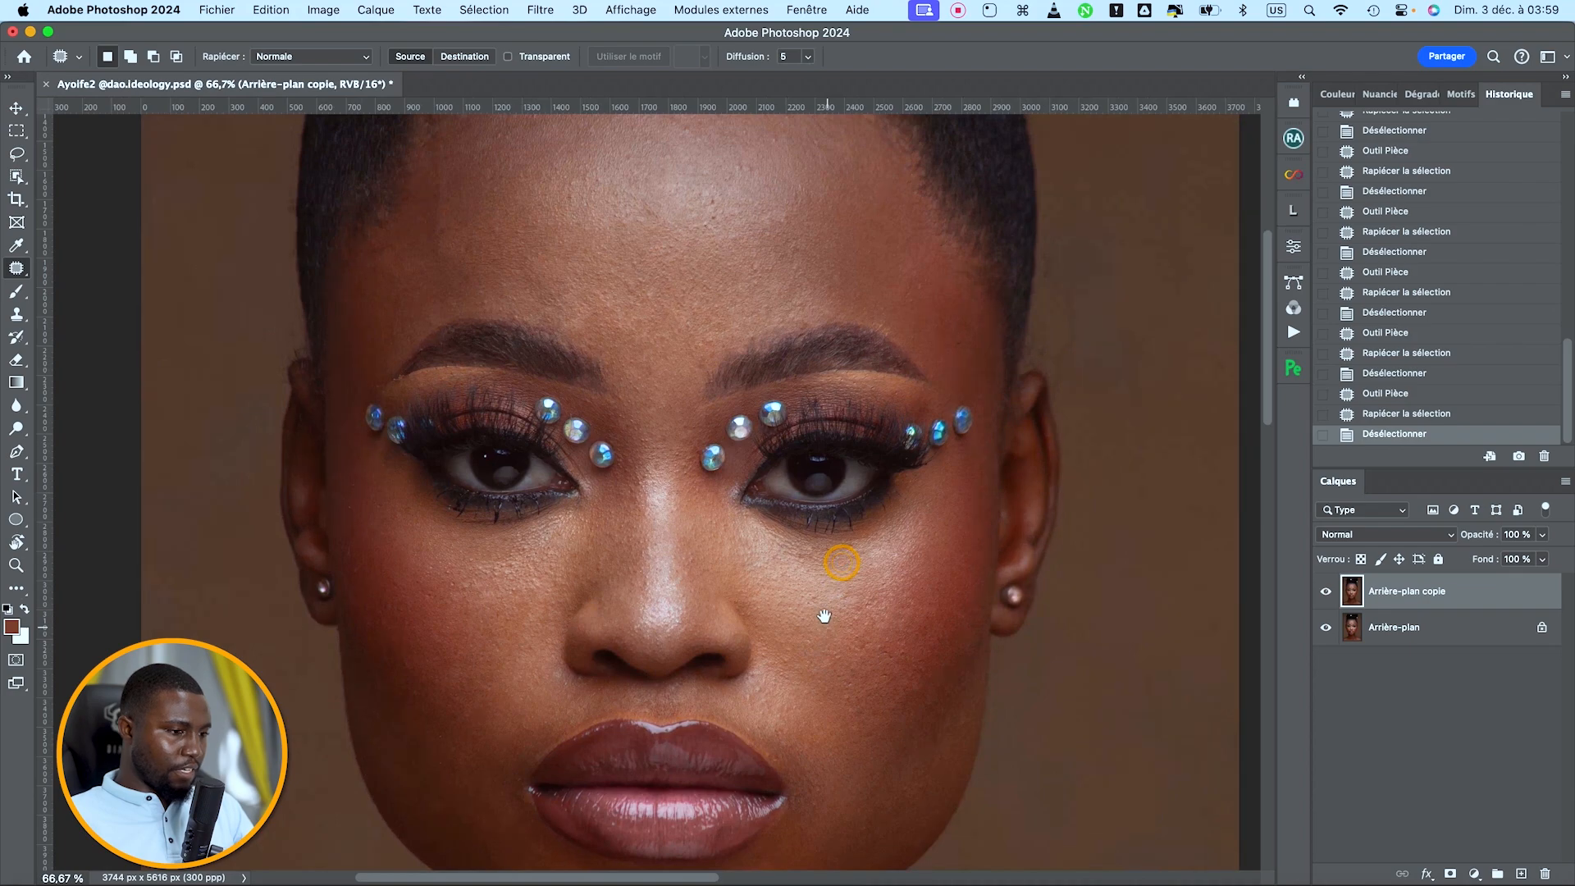
drag(823, 615, 830, 603)
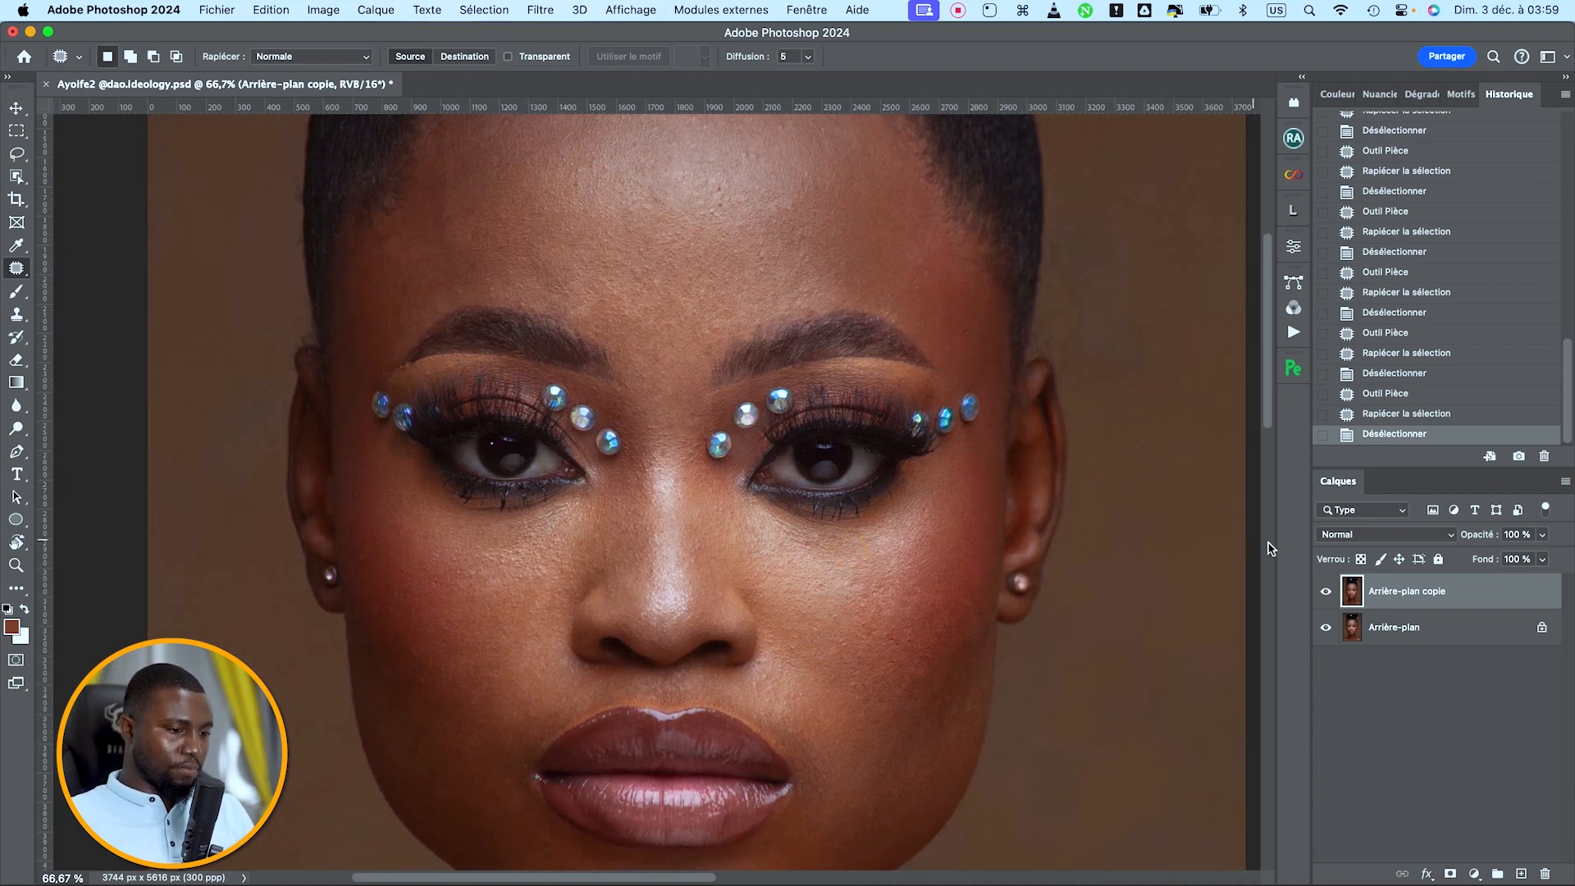
click(1327, 591)
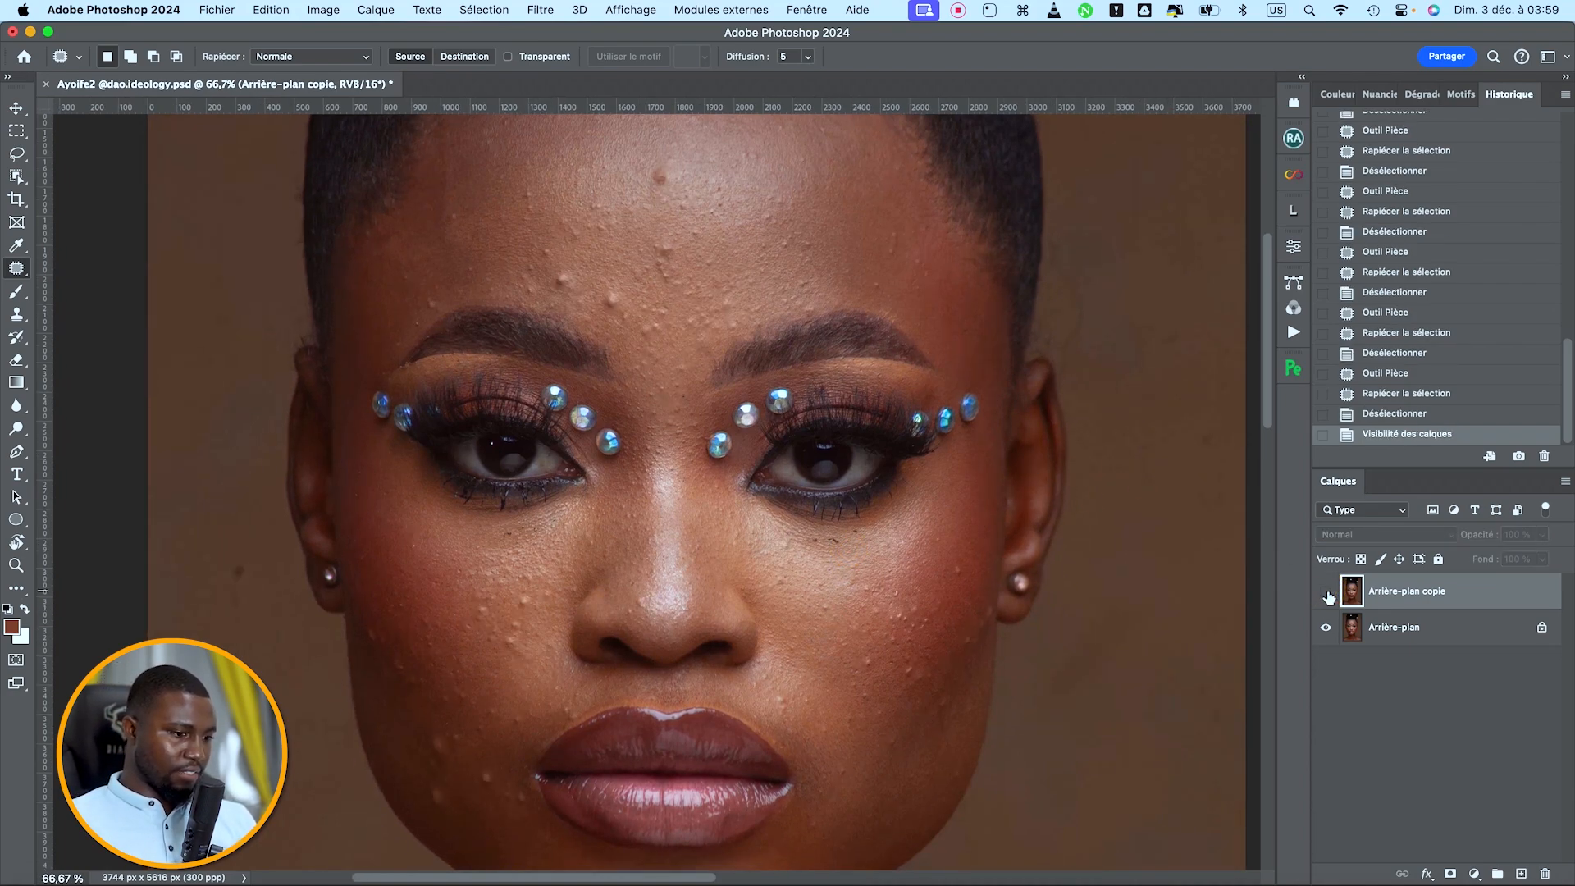
click(1327, 592)
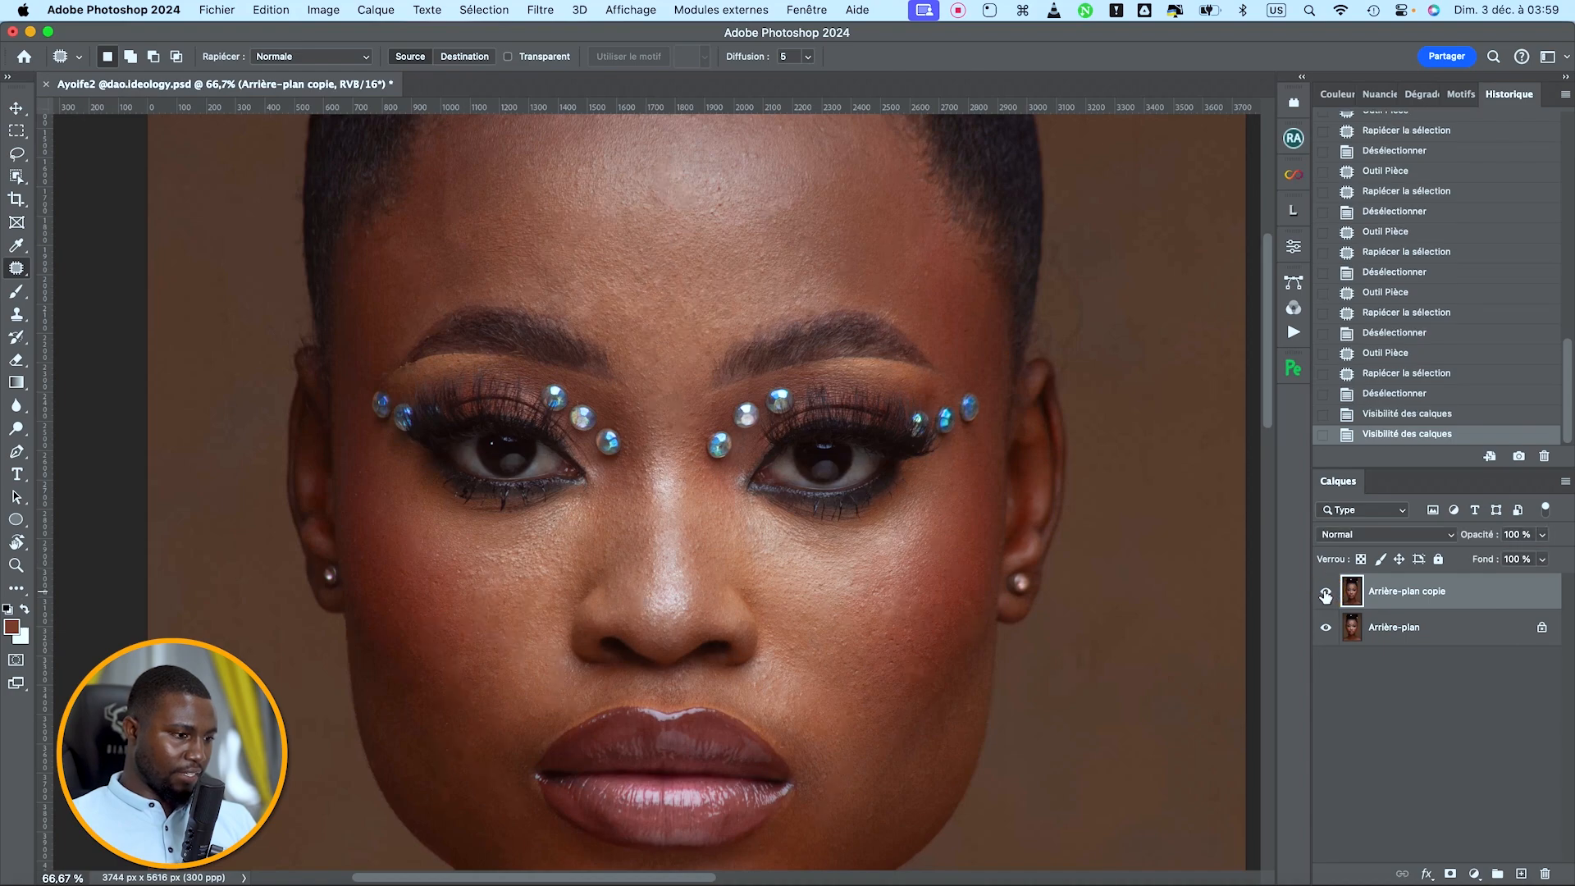
click(1326, 592)
click(1326, 592)
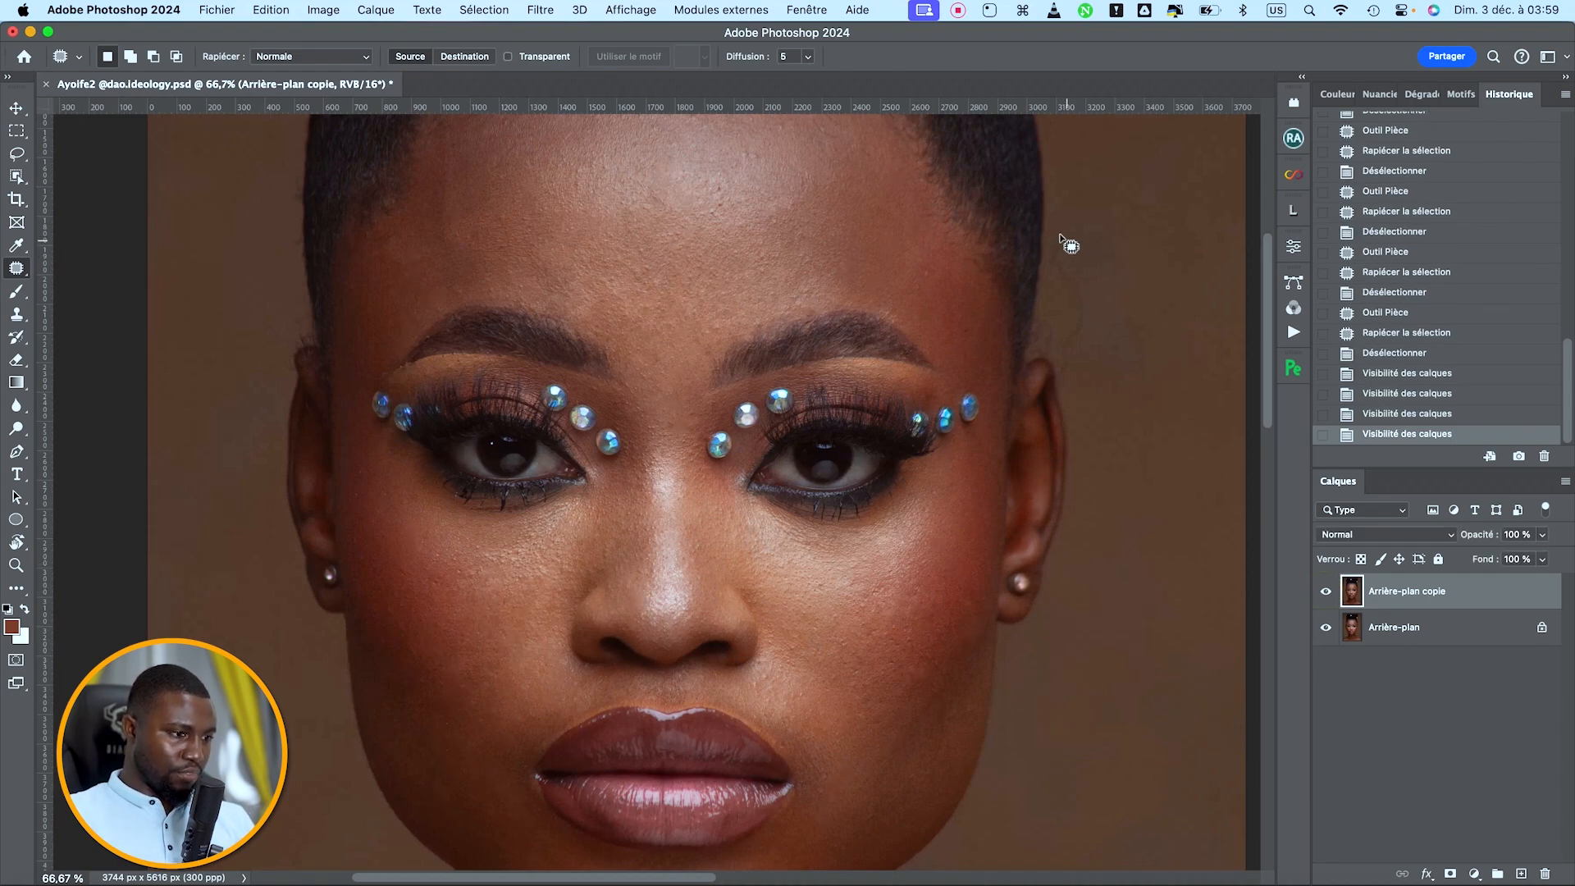
Step: Patch the backdrop marks above the right ear and the upper backdrop to the right of the hair bun
drag(1061, 226, 1042, 264)
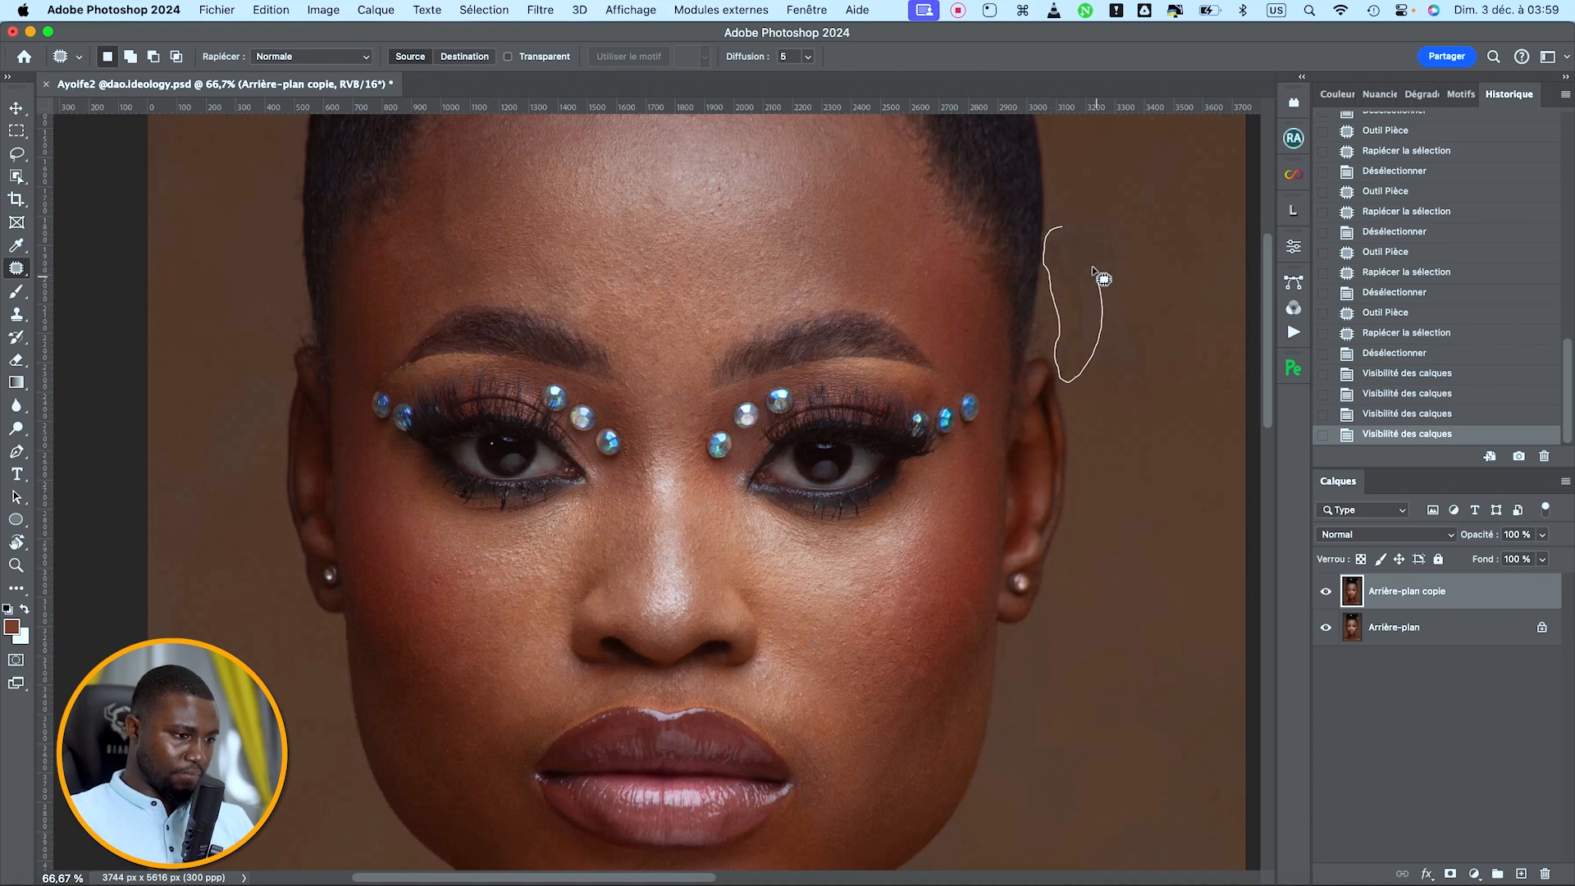
drag(1092, 267, 1096, 283)
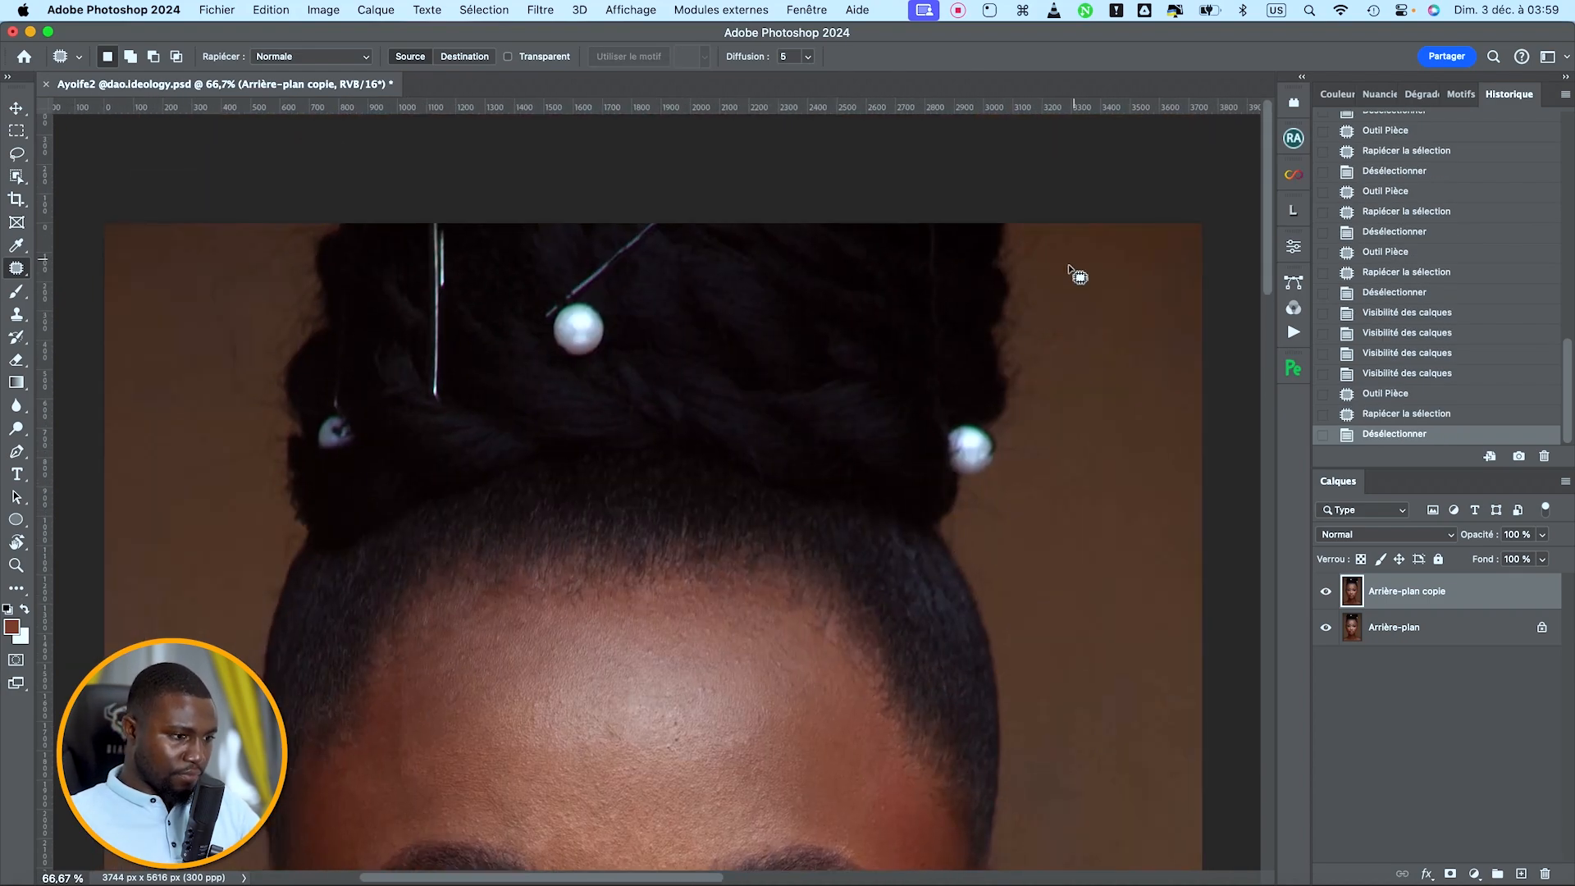
drag(1081, 275, 1042, 310)
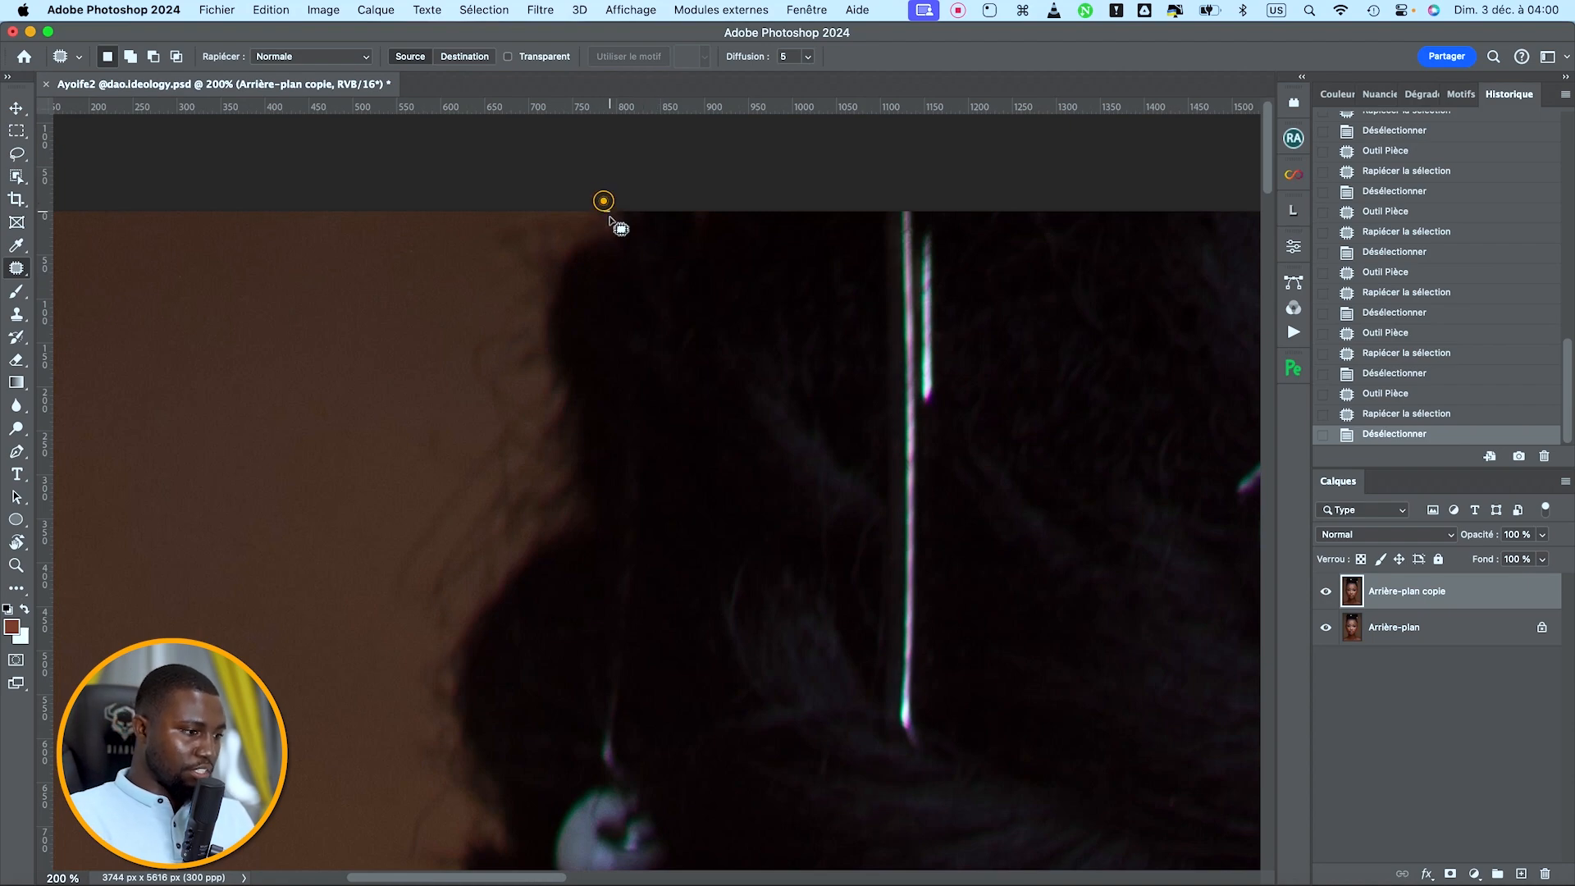
Step: Try to remove the stray hairs along the bun's upper left edge with a patch from the backdrop, and undo it
drag(609, 217, 588, 239)
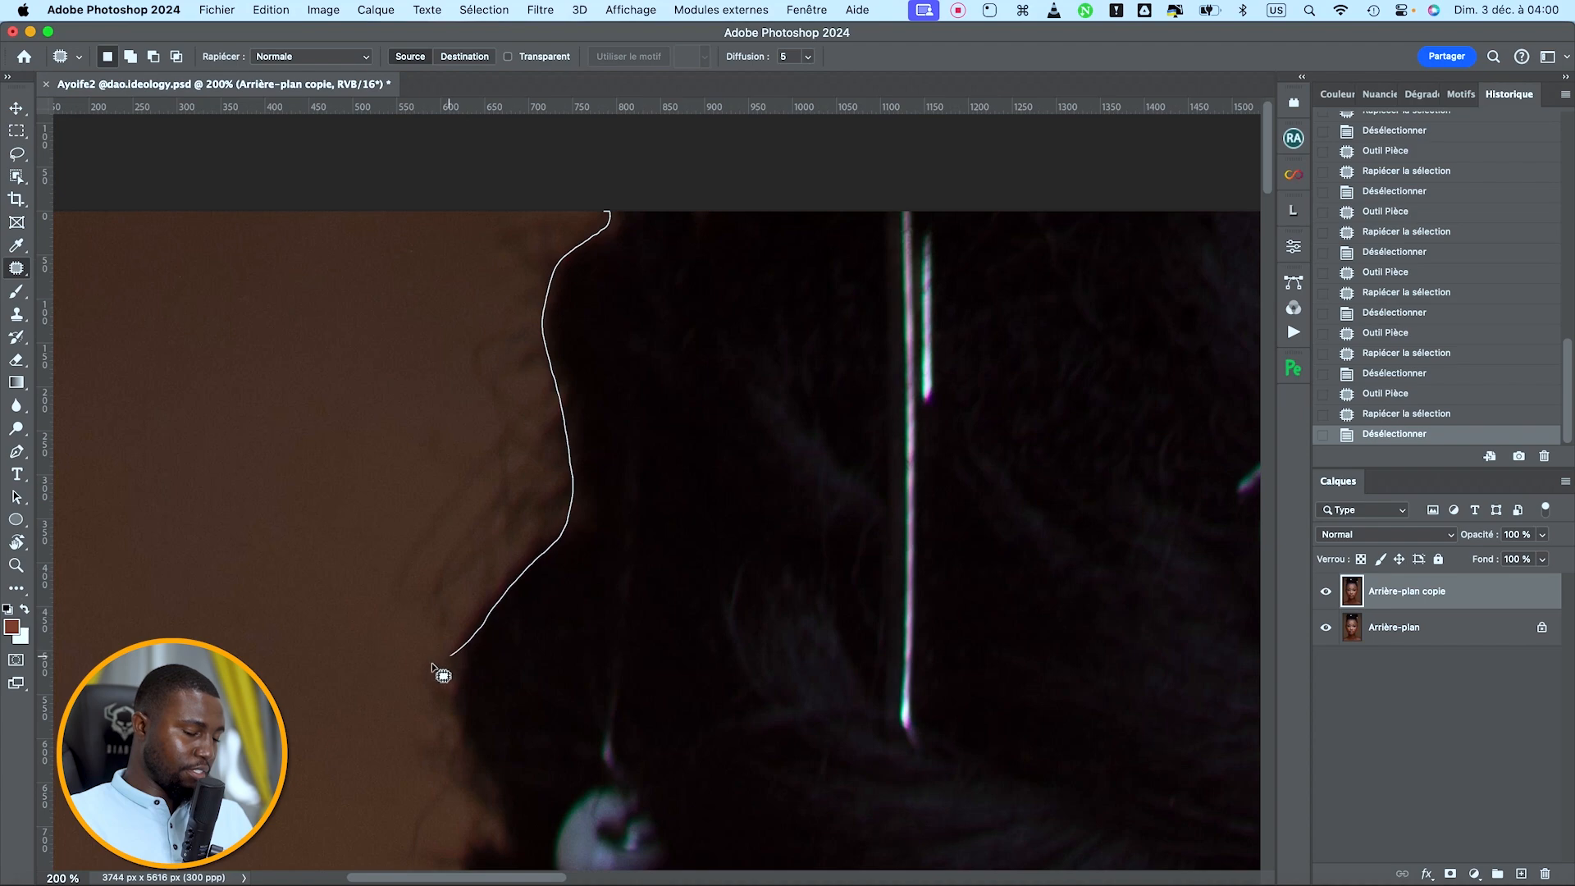
mouse_move(403, 448)
mouse_down()
mouse_move(448, 248)
mouse_move(497, 183)
mouse_move(529, 182)
mouse_up()
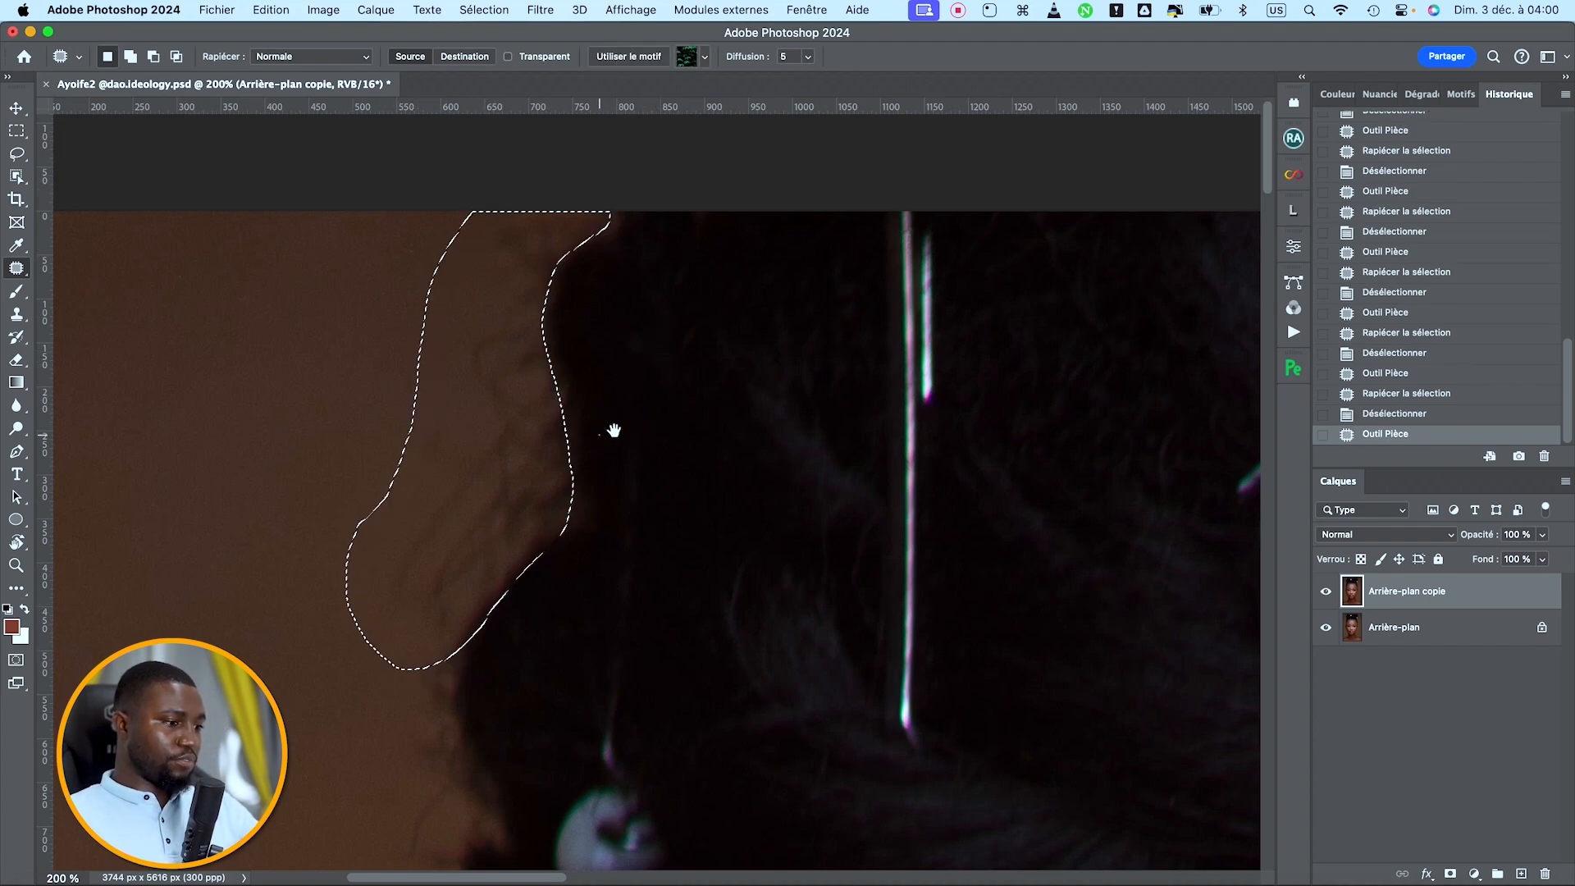
drag(598, 432, 523, 428)
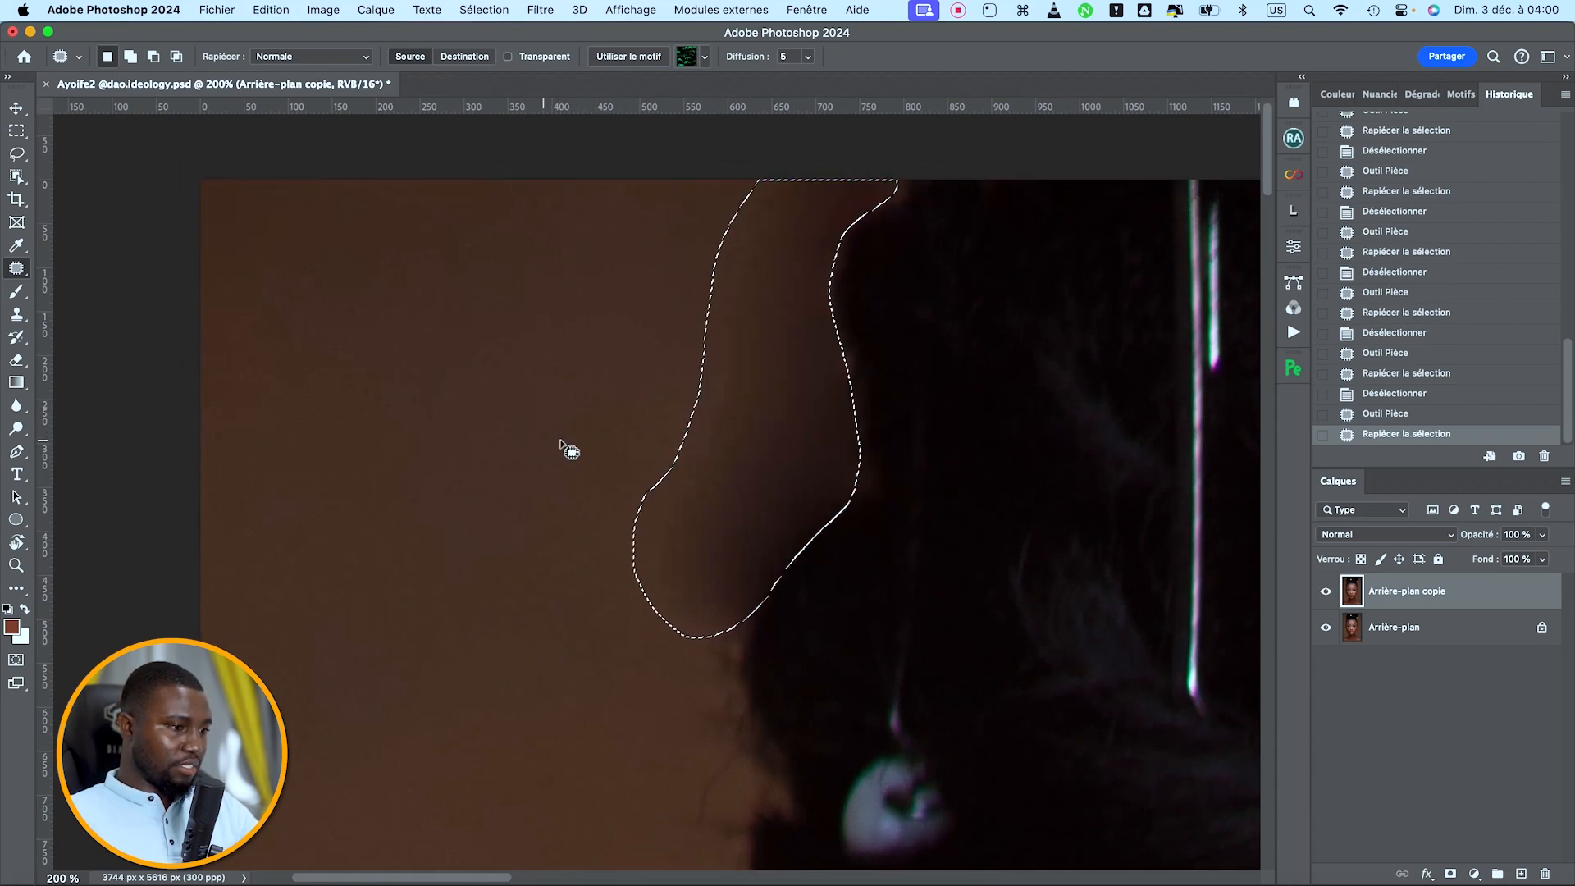
click(875, 363)
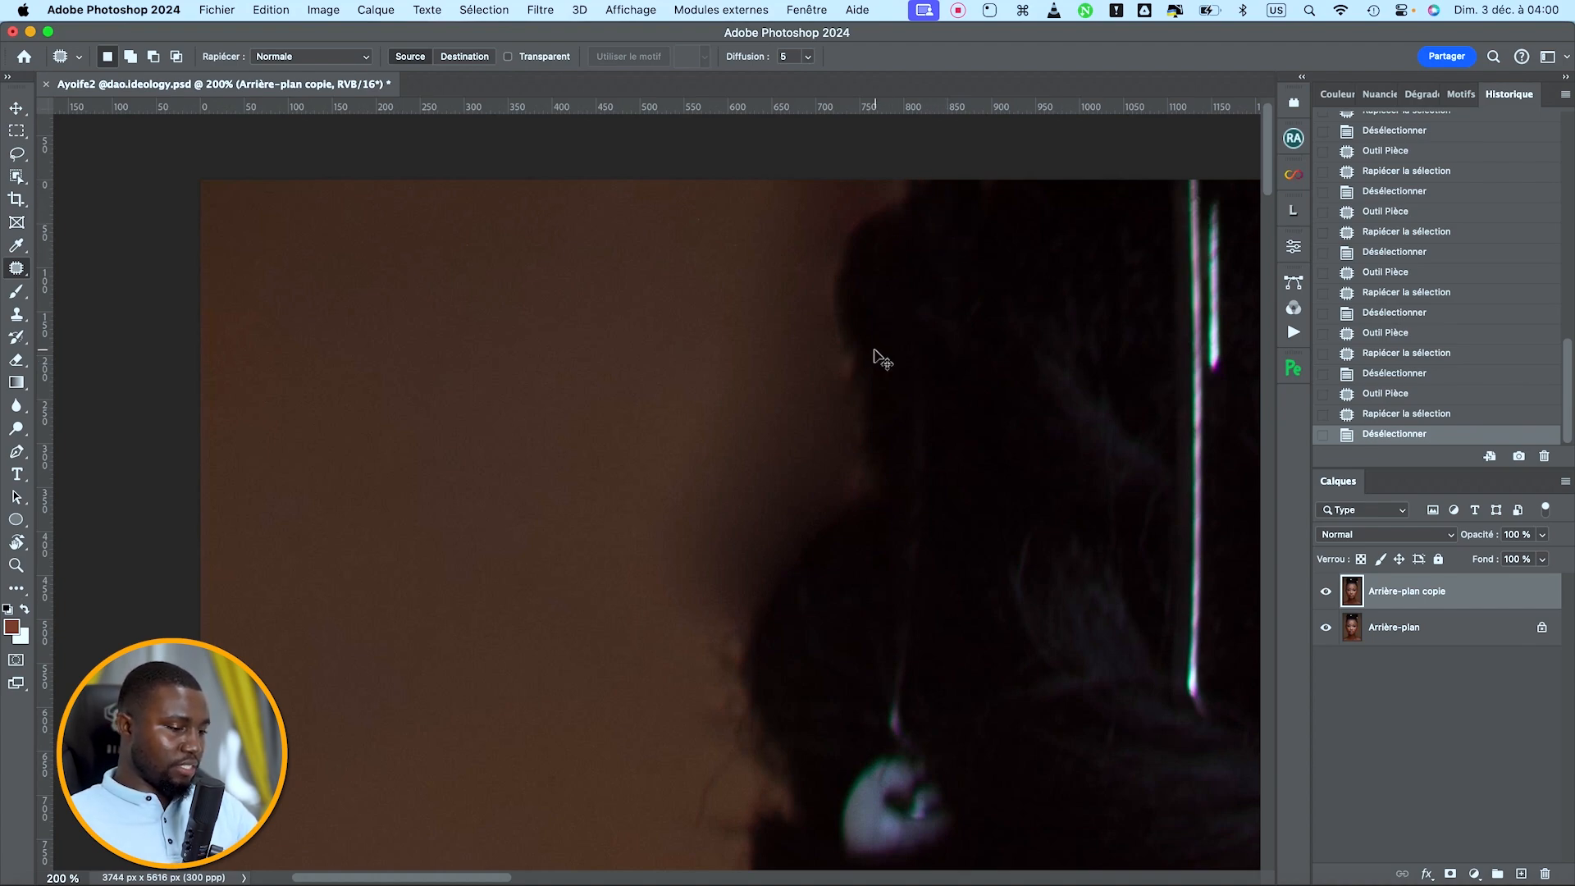
key(super+z)
key(super+z)
click(635, 486)
Step: Patch the uneven backdrop along the hair bun's left edge beside the pearl with cleaner areas, and clear the selection
key(super+minus)
key(super+minus)
key(super+minus)
key(super+plus)
key(super+plus)
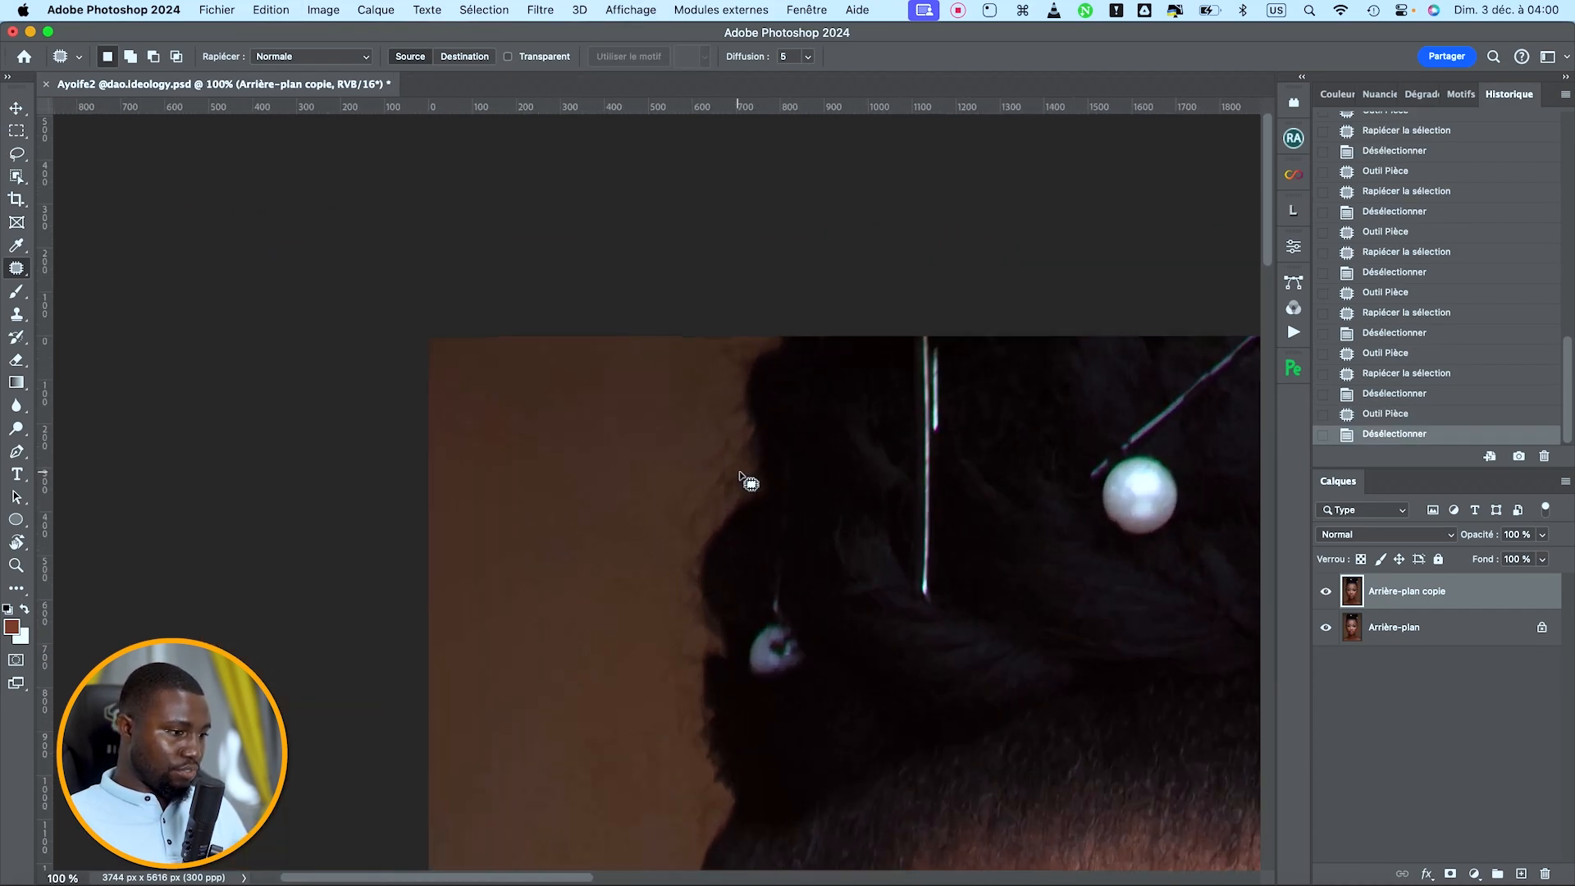
key(super+plus)
mouse_move(733, 377)
mouse_down()
mouse_move(672, 534)
mouse_move(713, 554)
mouse_up()
drag(781, 425, 647, 470)
mouse_move(676, 549)
mouse_down()
mouse_move(730, 596)
mouse_move(734, 472)
mouse_move(698, 352)
mouse_up()
mouse_move(632, 503)
mouse_down()
mouse_move(636, 605)
mouse_move(649, 507)
mouse_up()
drag(647, 549, 557, 545)
key(super+d)
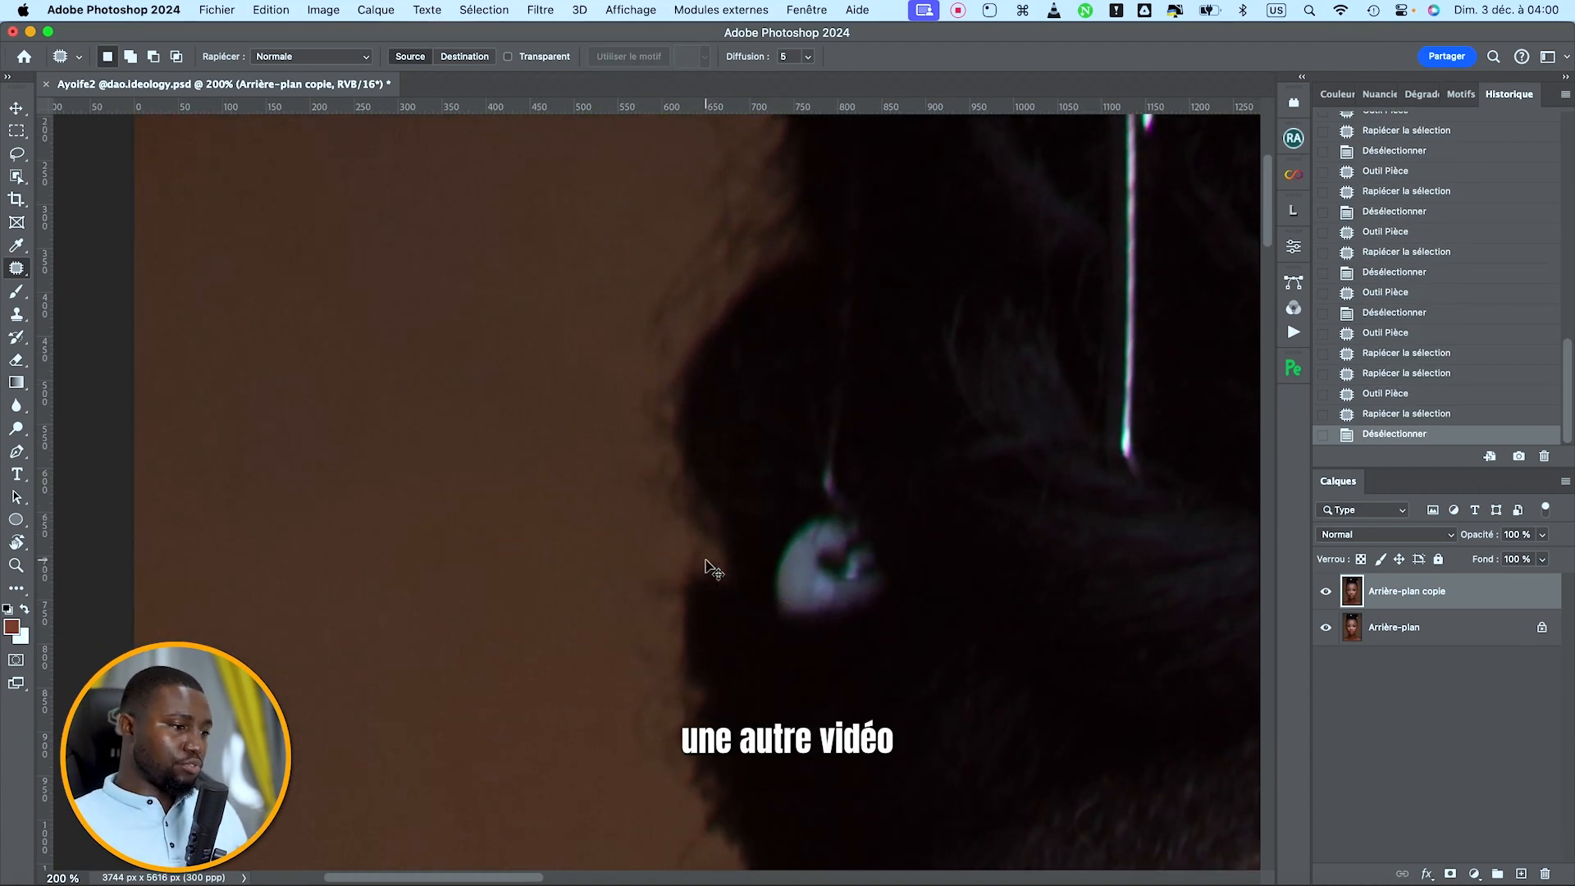
Step: Patch the remaining uneven areas of the backdrop beside the head, clearing the selection after each
key(super+minus)
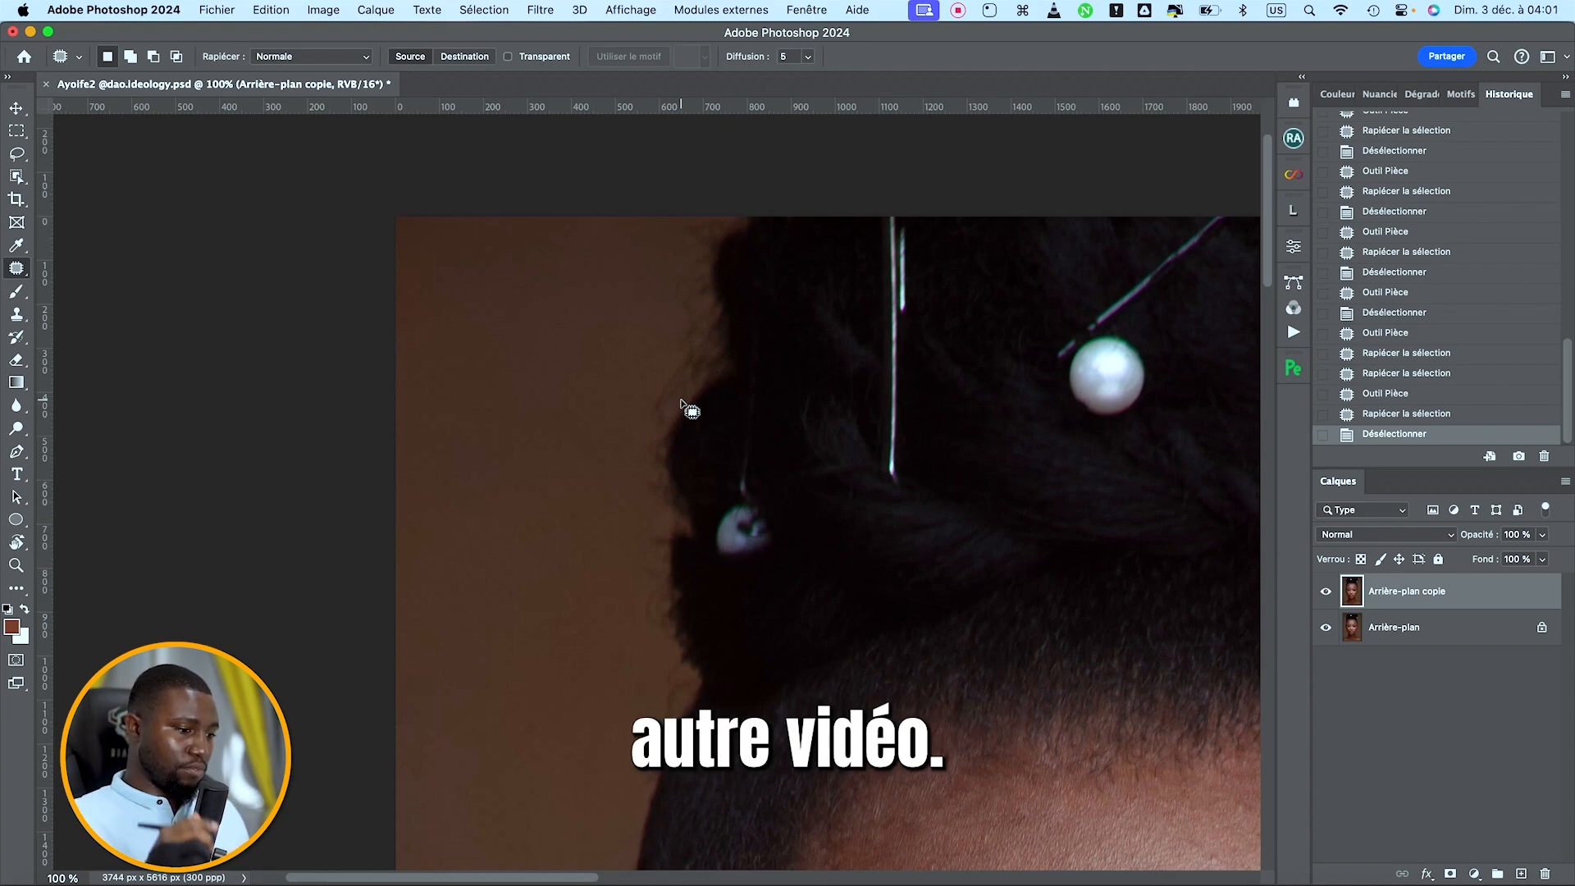
drag(766, 742, 708, 345)
drag(706, 575, 705, 628)
mouse_move(588, 359)
mouse_down()
mouse_move(612, 343)
mouse_move(625, 394)
mouse_move(616, 416)
mouse_move(588, 361)
mouse_move(559, 433)
mouse_up()
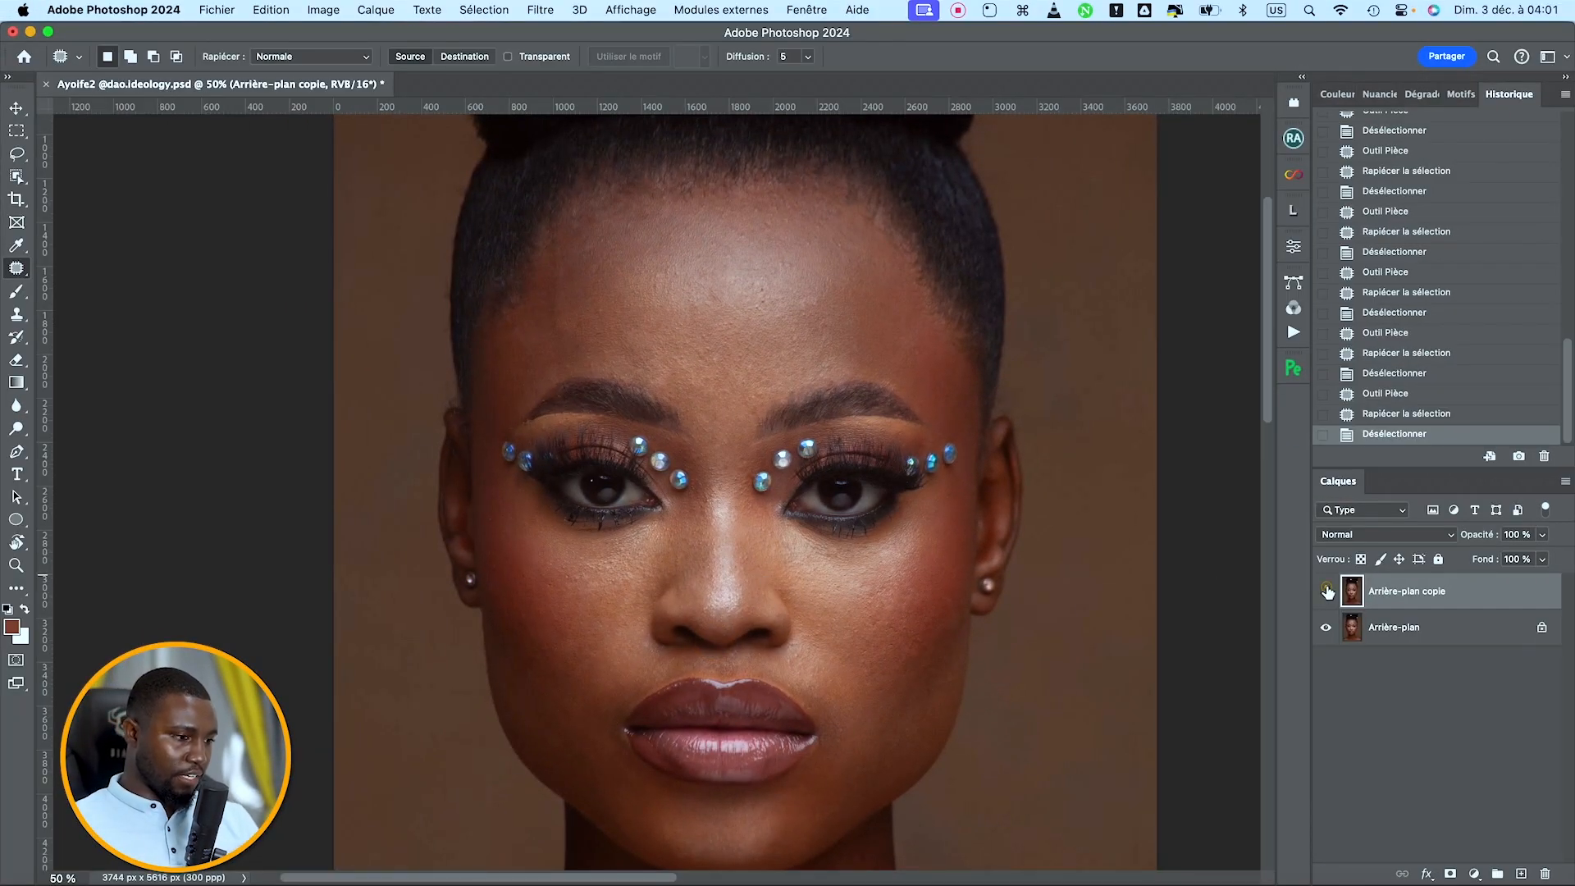
Step: Toggle the duplicated layer's visibility twice to compare the whole retouched portrait with the original
click(1327, 591)
click(1326, 591)
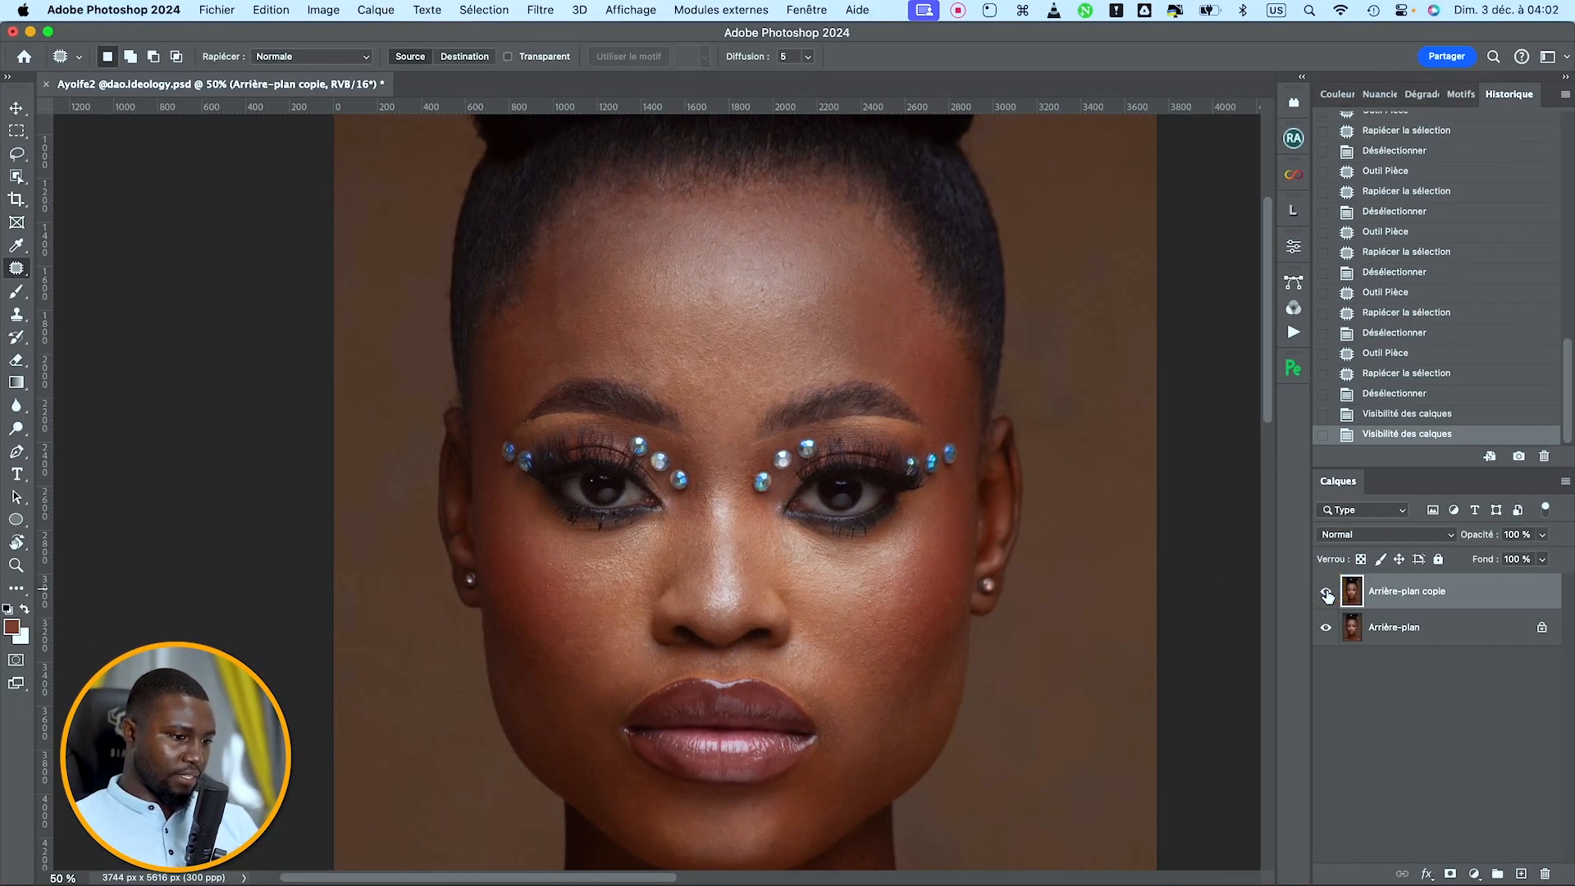
click(1326, 591)
click(1326, 591)
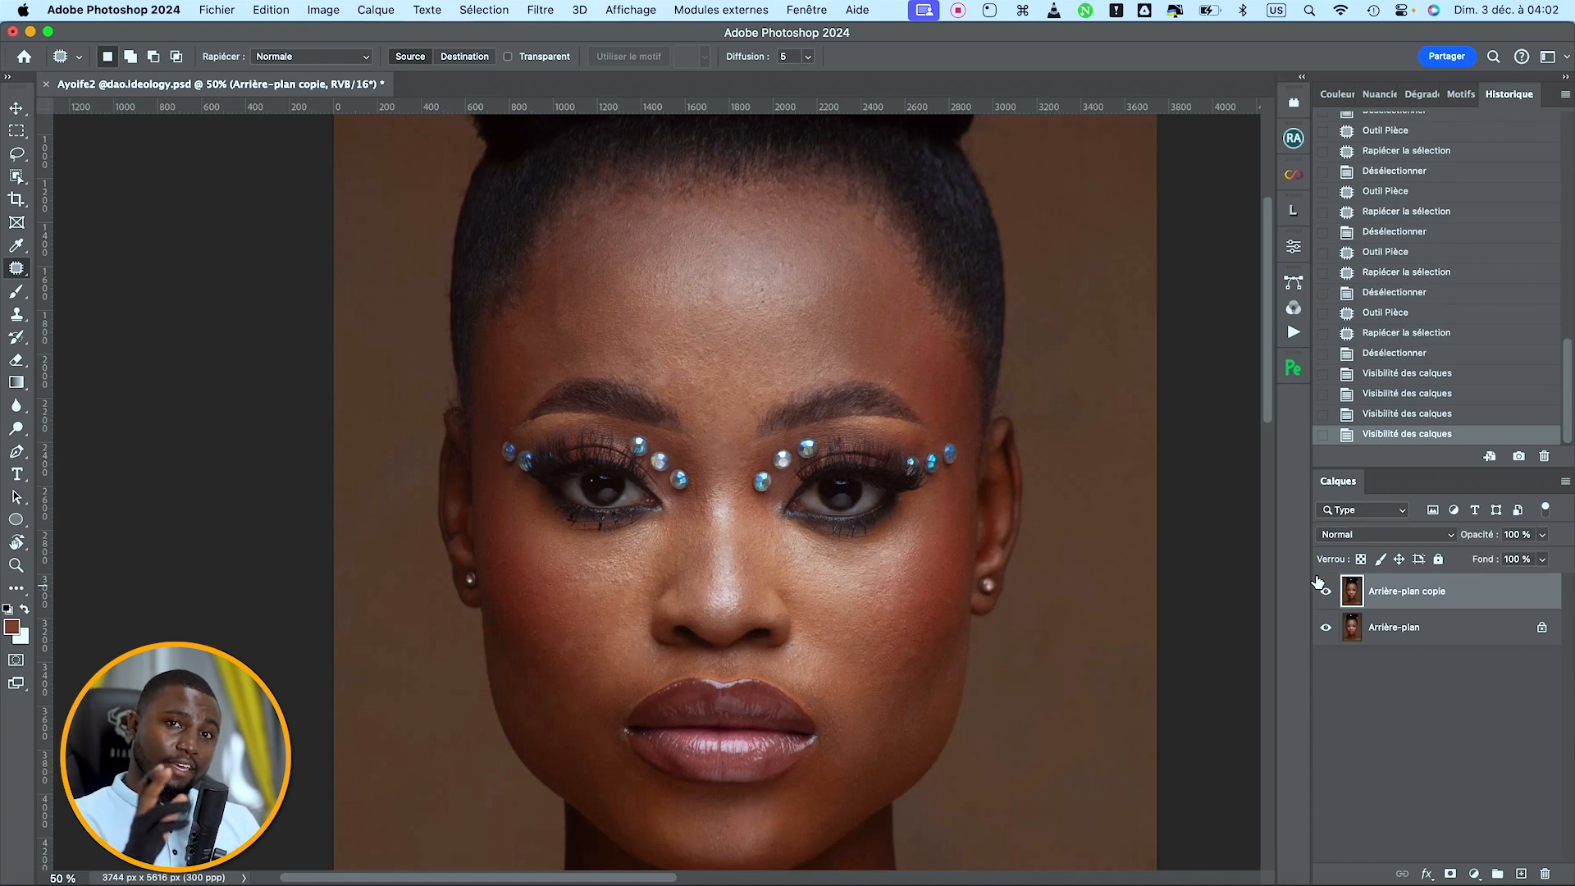